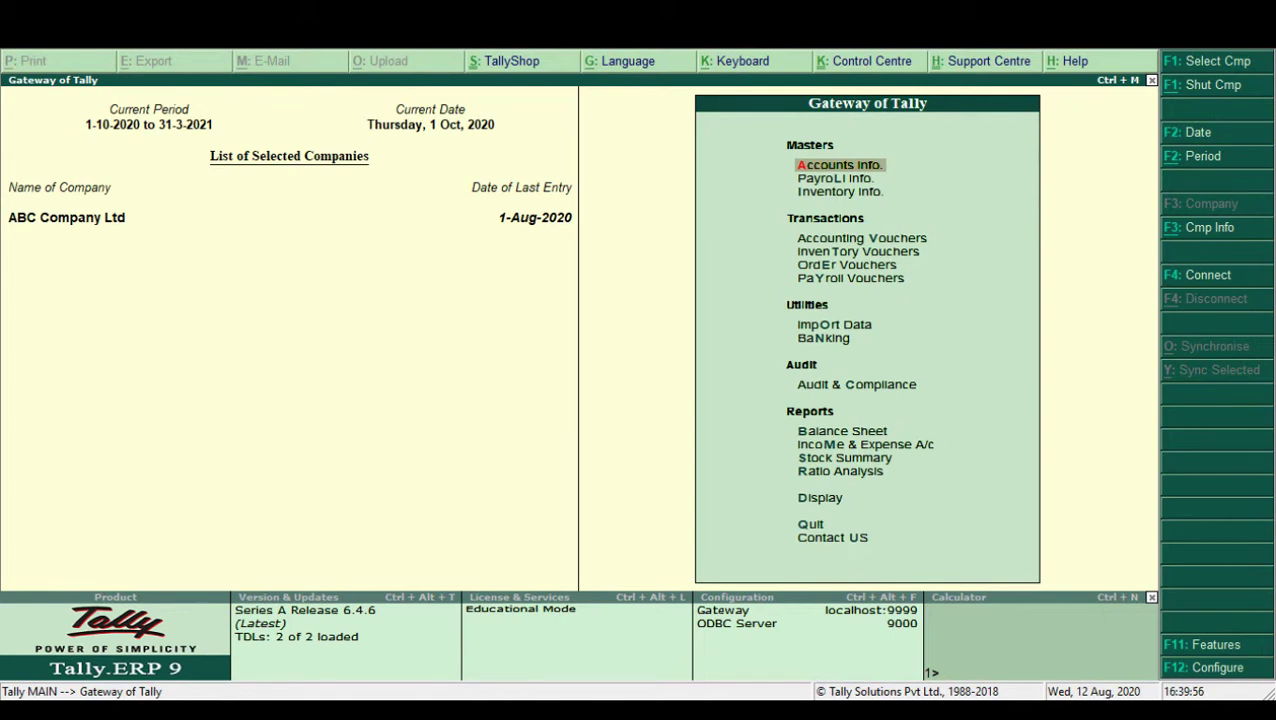
Step: Open ABC Company Ltd's Balance Sheet as at 1-Oct-2020 from the Reports list
key(Up)
key(Up)
key(Up)
key(Up)
key(Up)
key(Up)
key(Up)
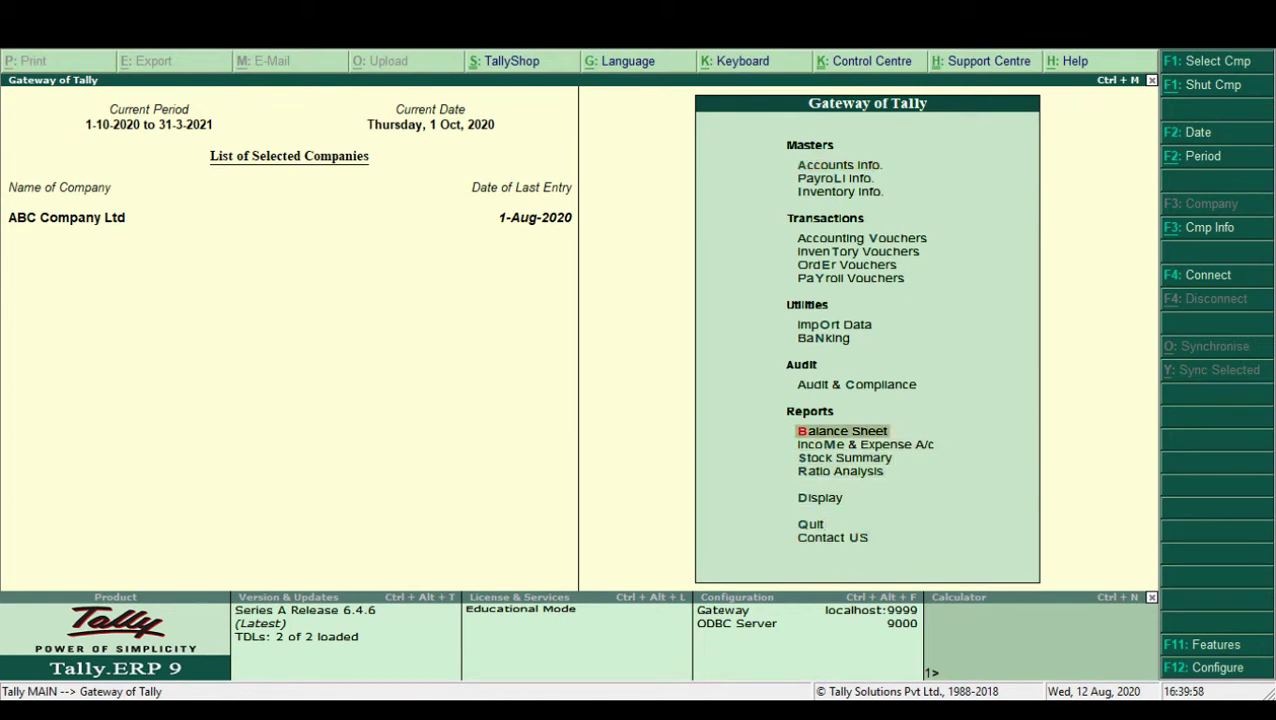
key(Return)
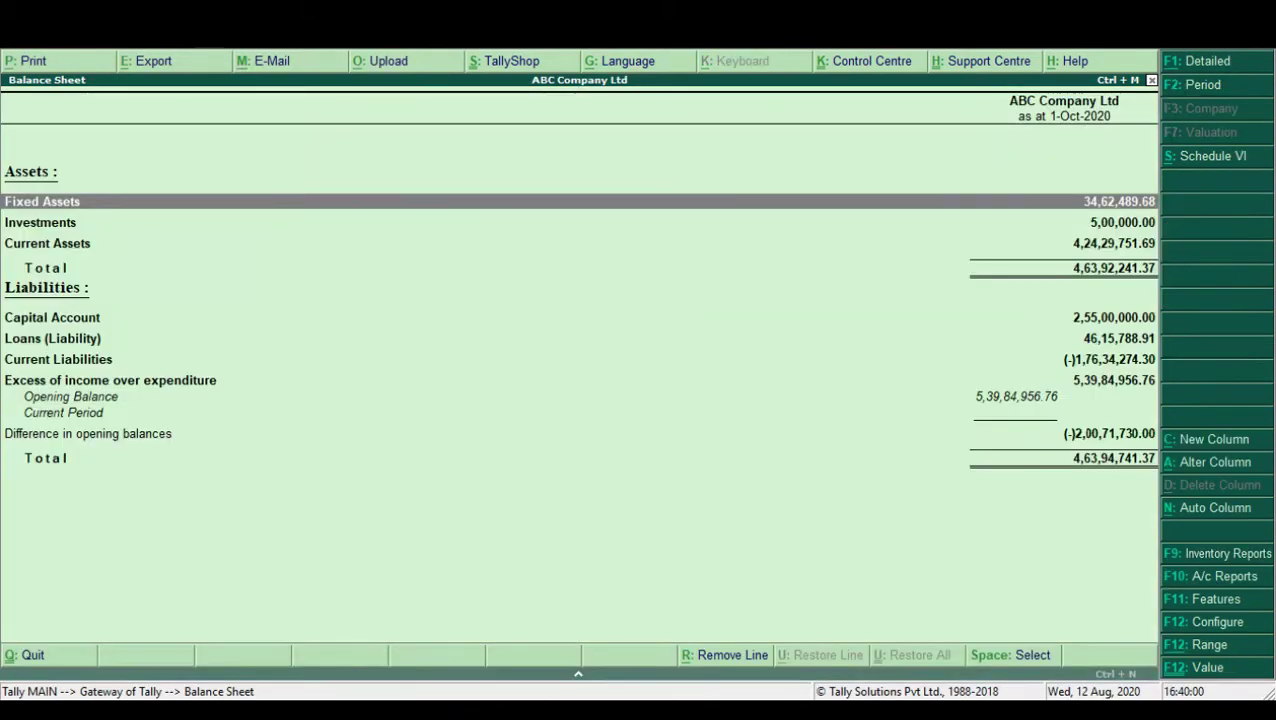
Step: Expand the Balance Sheet to detailed view and browse the asset rows
key(Down)
key(alt+F1)
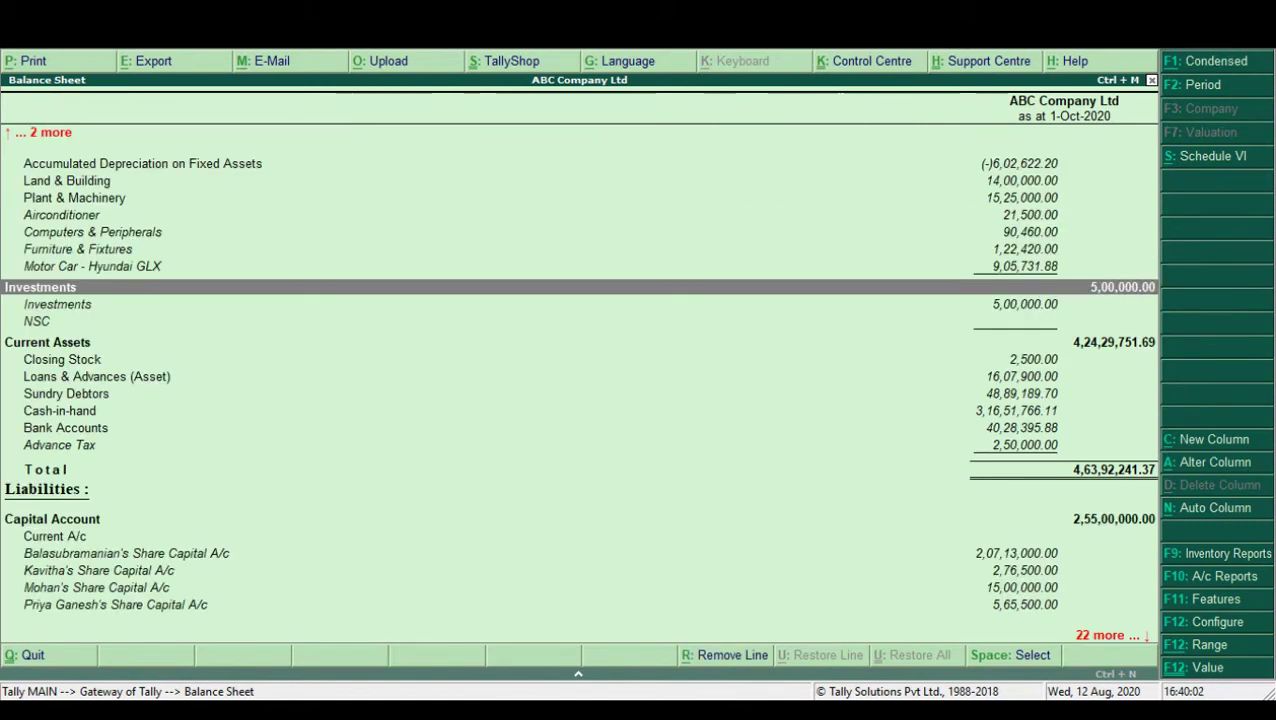
key(Up)
key(Up)
key(Up)
key(Up)
key(Up)
key(Up)
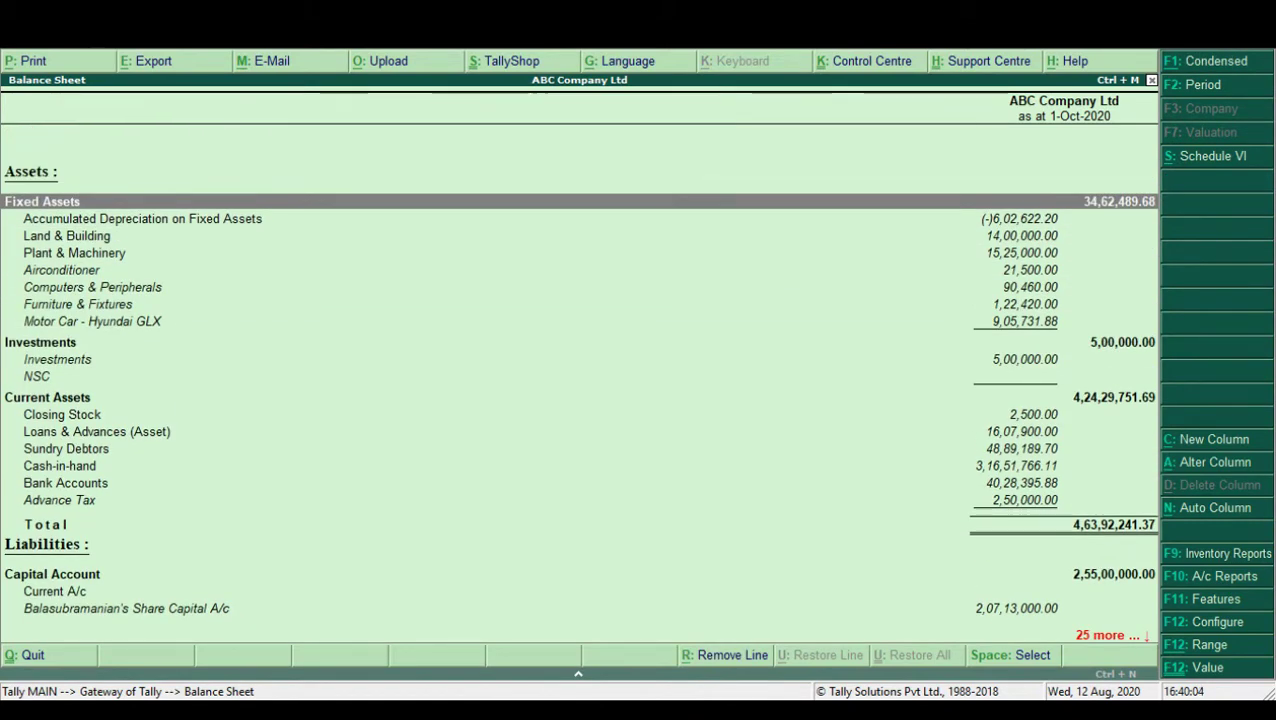
key(Down)
key(Down)
key(Down)
Step: Review the Income & Expense A/c statement and the Stock Summary report
key(Down)
key(Down)
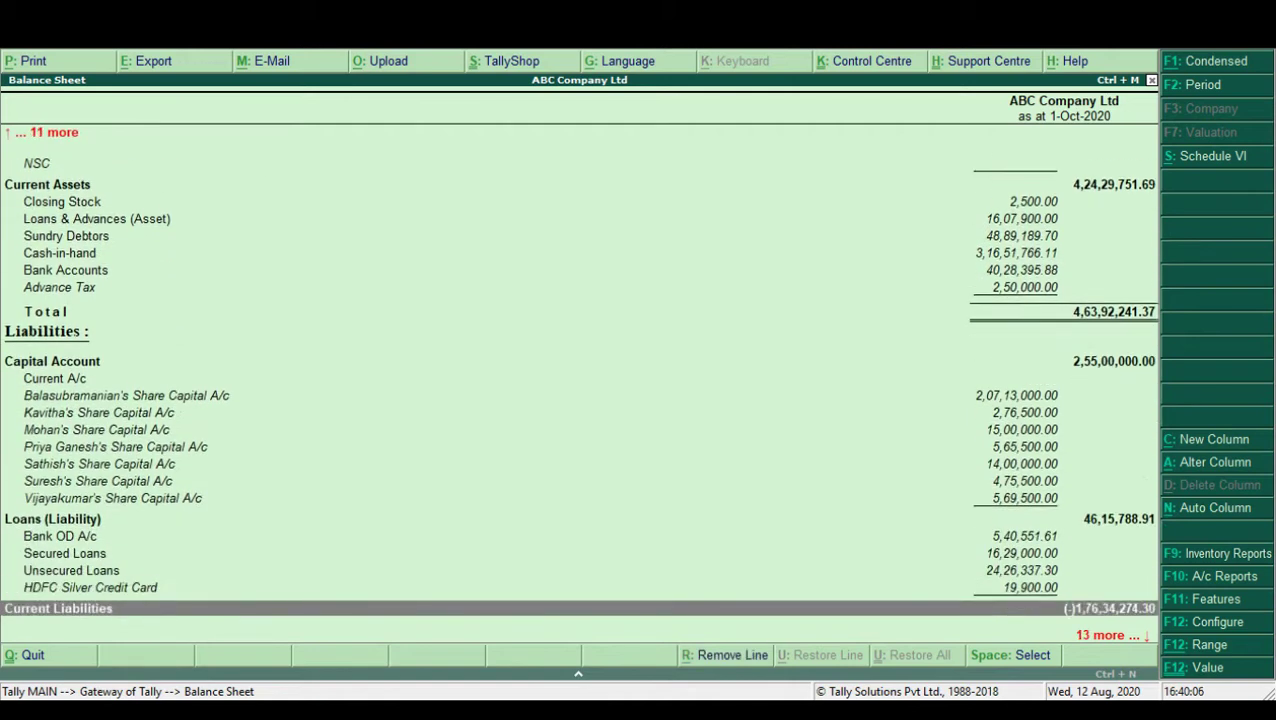
key(Down)
key(Escape)
key(Down)
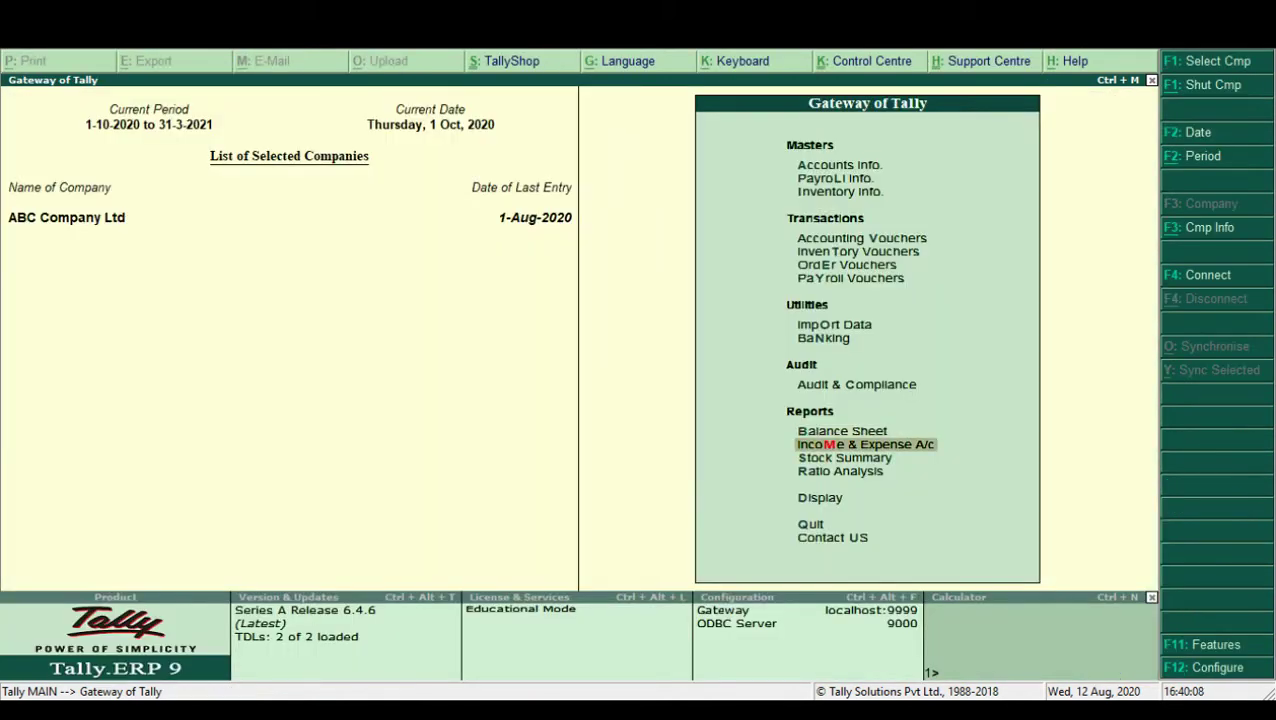
key(Return)
key(Escape)
Step: Review Ratio Analysis, then bring up the Display Menu of reports
key(Down)
key(Return)
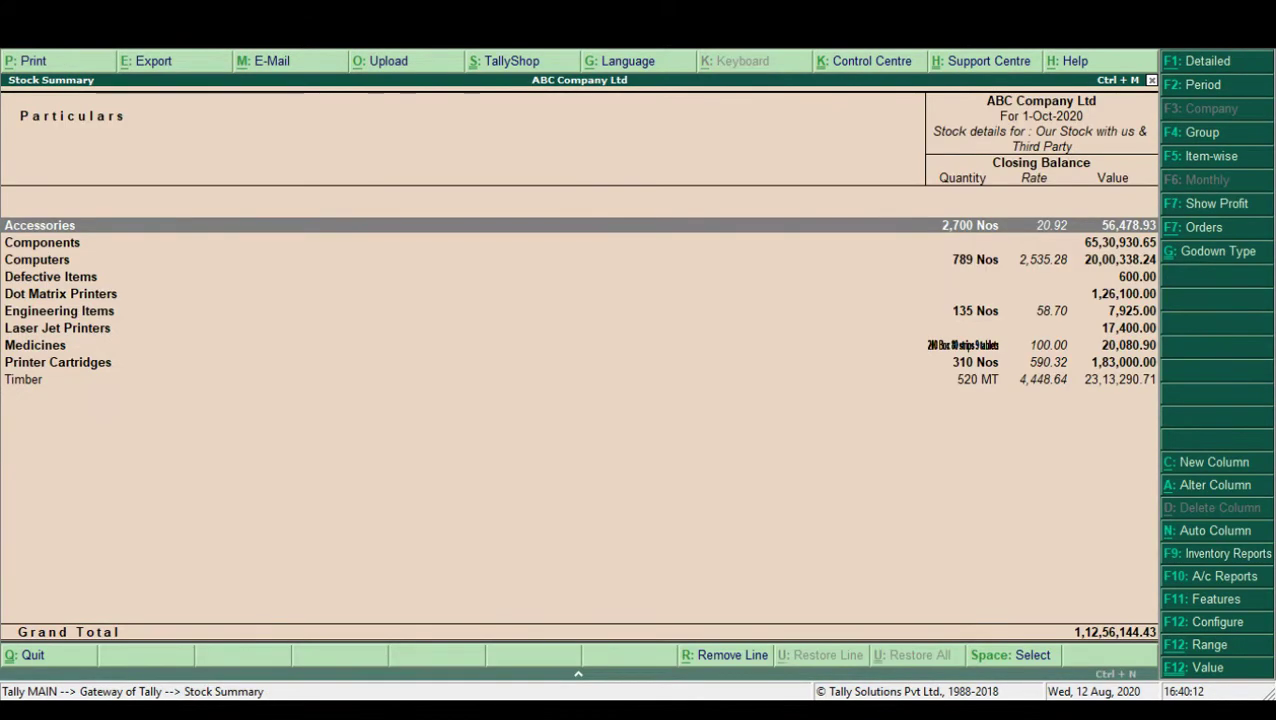
key(Escape)
key(Down)
key(Return)
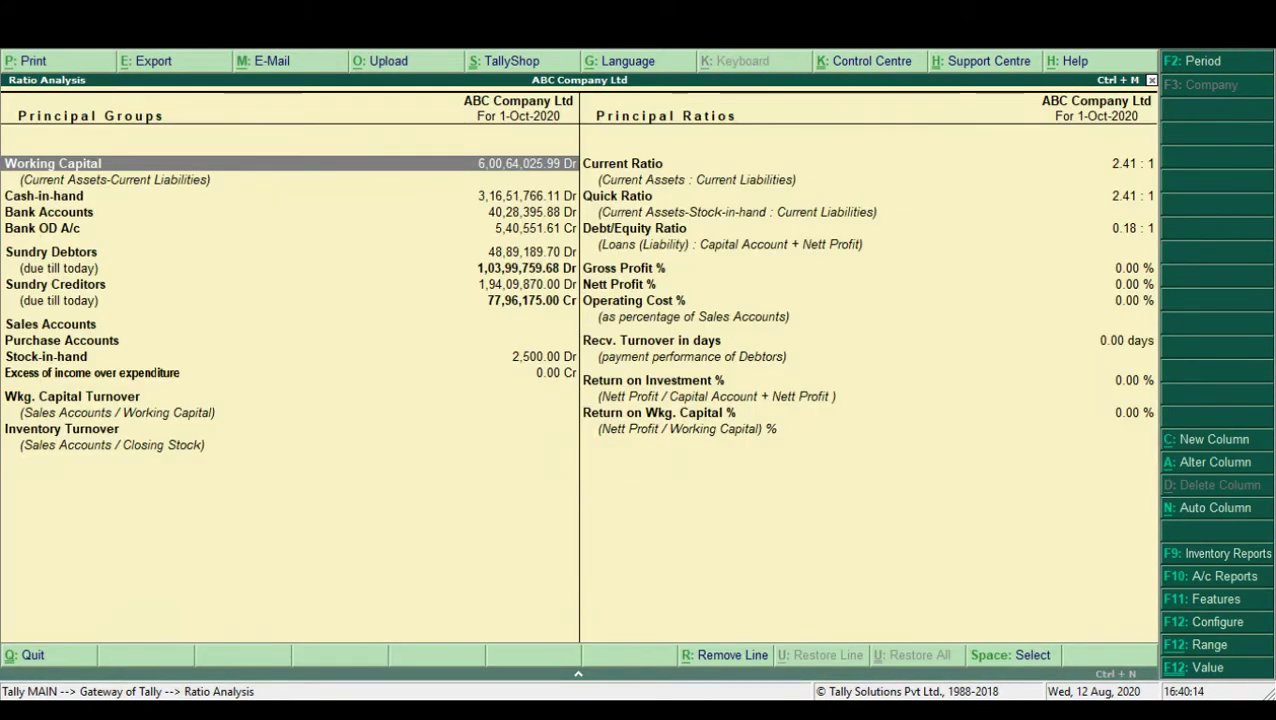
key(Escape)
key(Down)
key(Return)
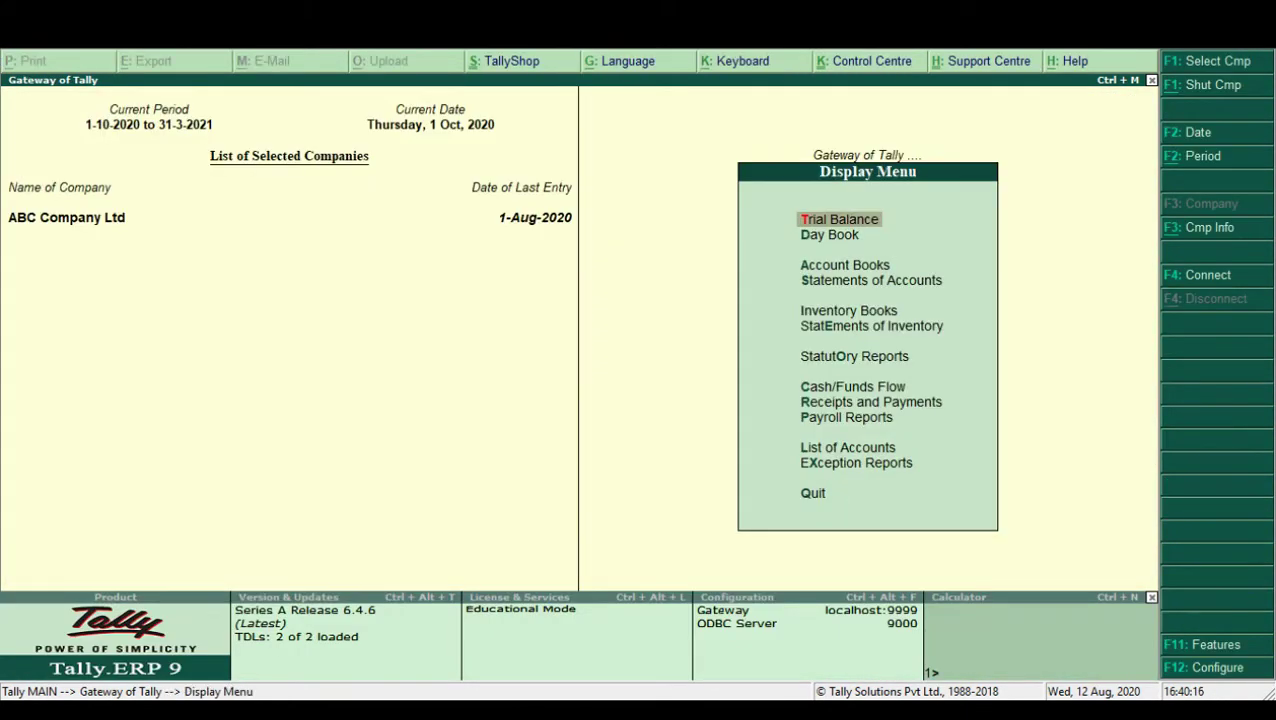
Step: View and close the Trial Balance and the Day Book
key(Return)
key(Escape)
key(Down)
key(Return)
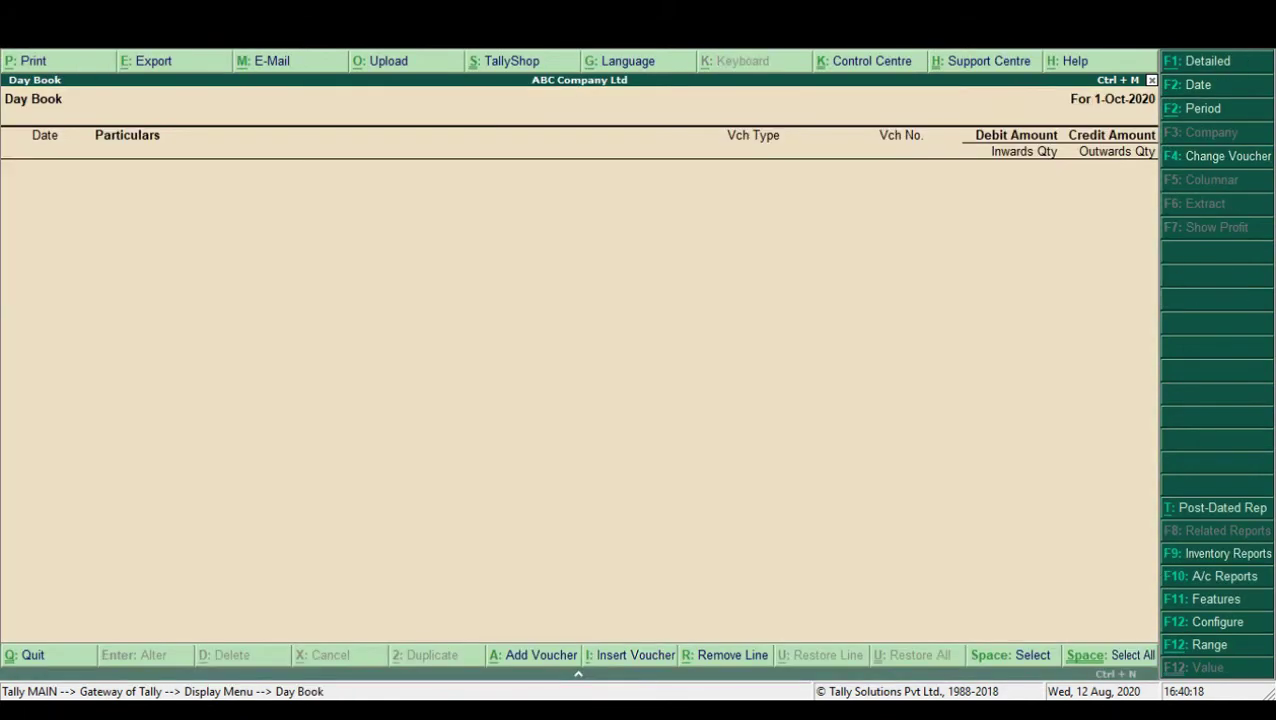
key(Escape)
key(Down)
Step: In Account Books, review the Cash/Bank Book(s) summary and ABCD India Pvt Ltd's ledger vouchers
key(Return)
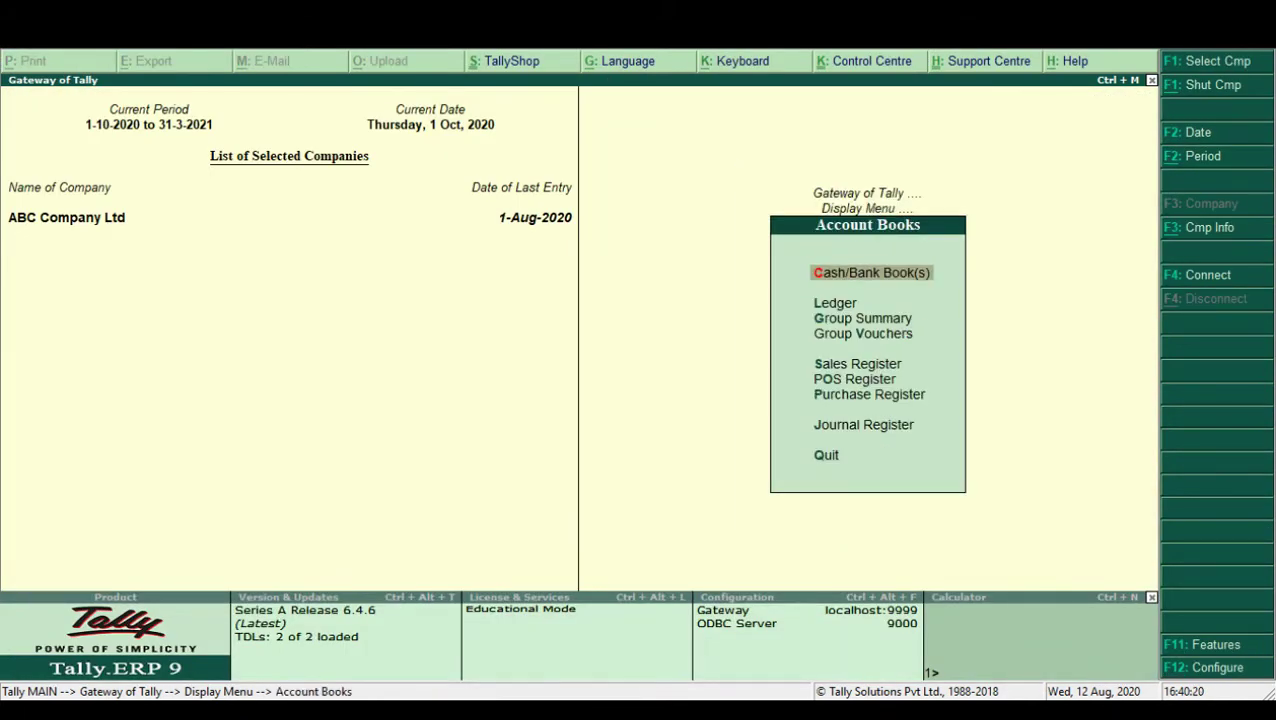
key(Return)
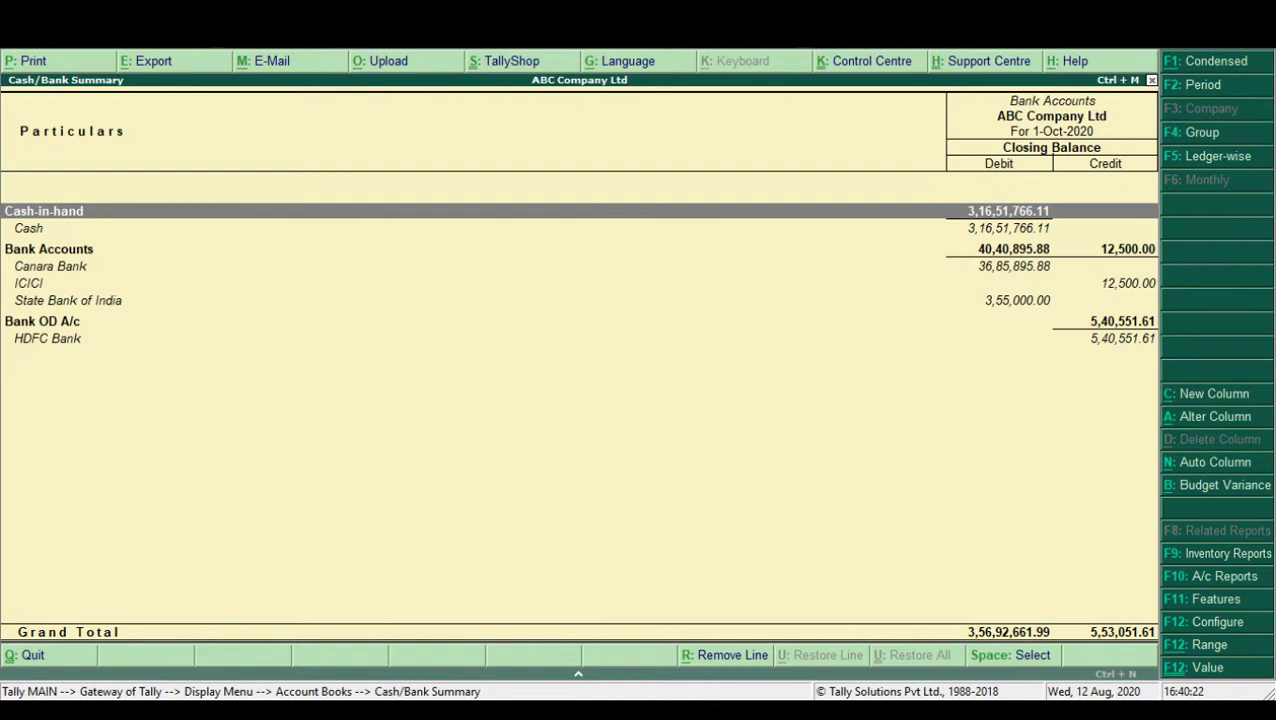
key(Escape)
key(Down)
key(Return)
key(Return)
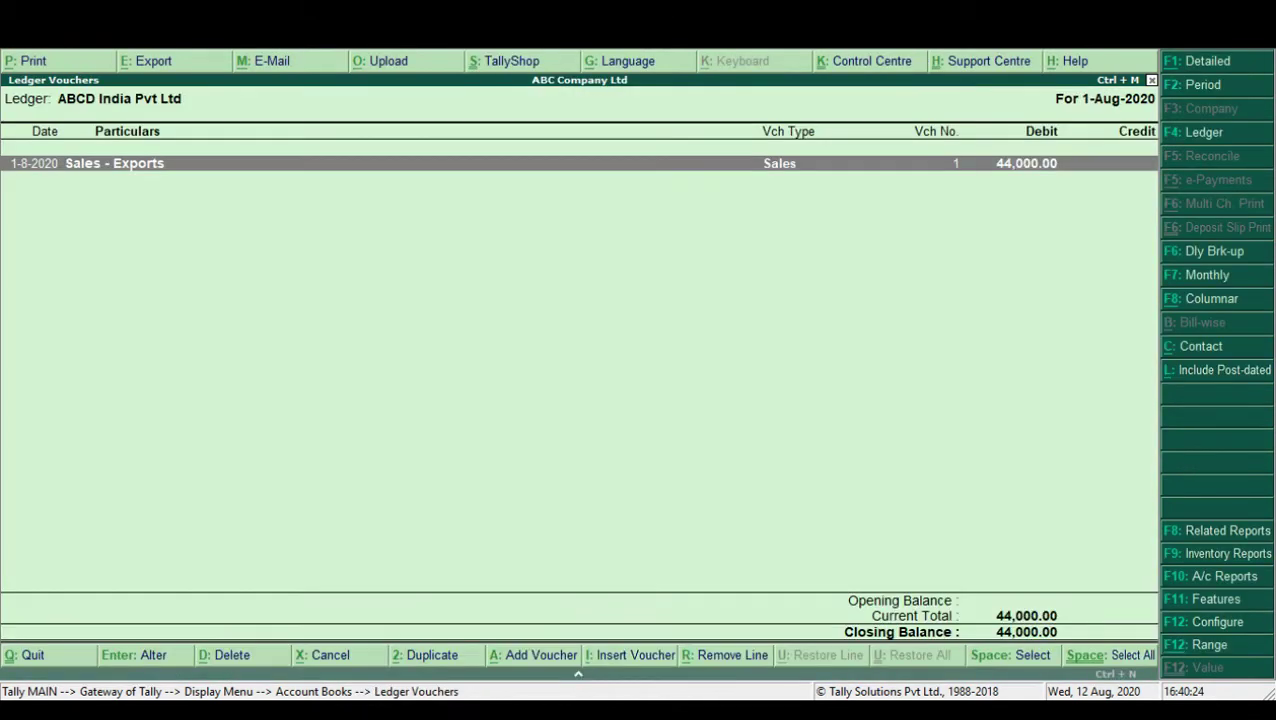
key(Escape)
key(Escape)
key(Down)
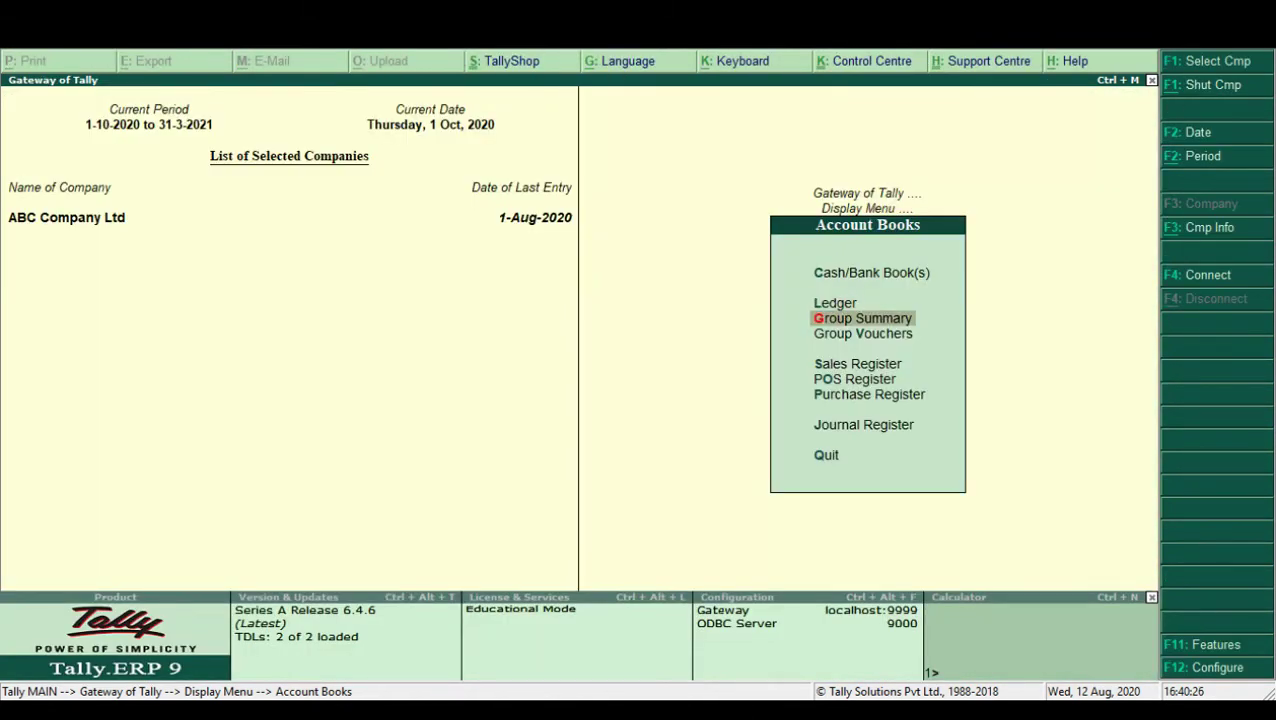
key(Escape)
key(Down)
Step: Check ledger outstandings for ABCD India Pvt Ltd and ABC India Pvt. Ltd., then return to Gateway
key(Return)
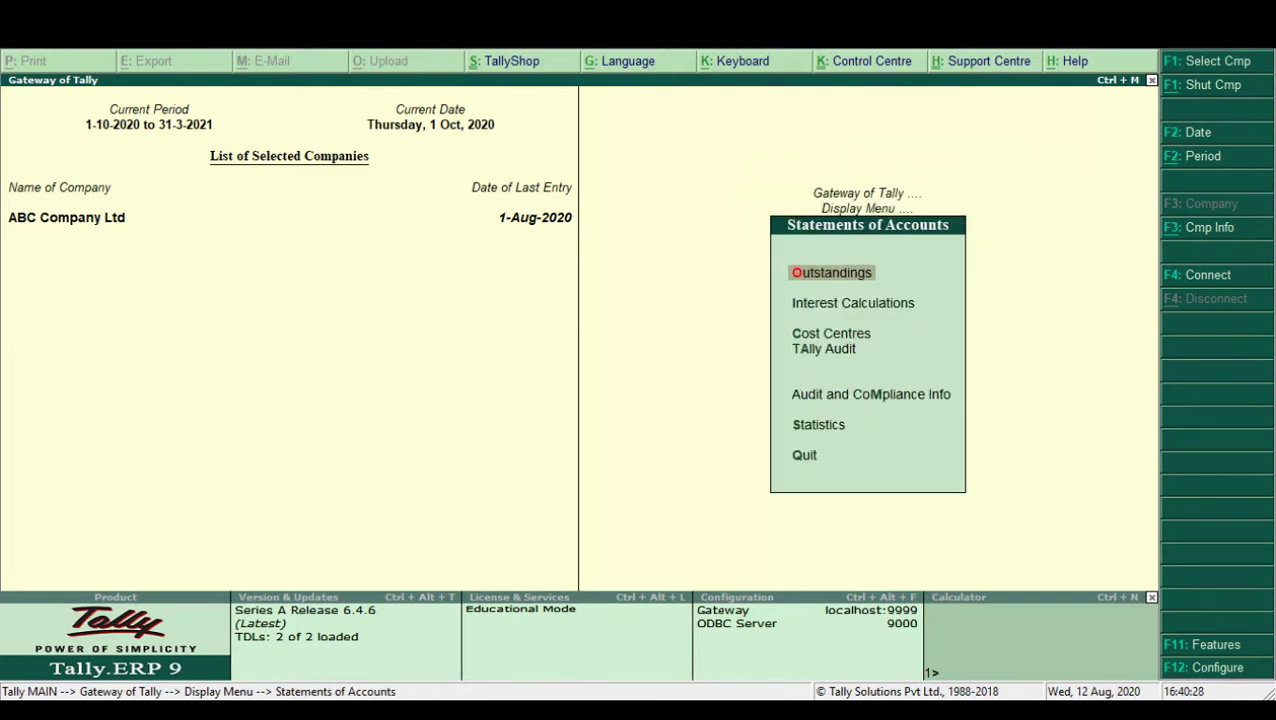
key(Return)
key(Down)
key(Down)
key(Return)
key(Return)
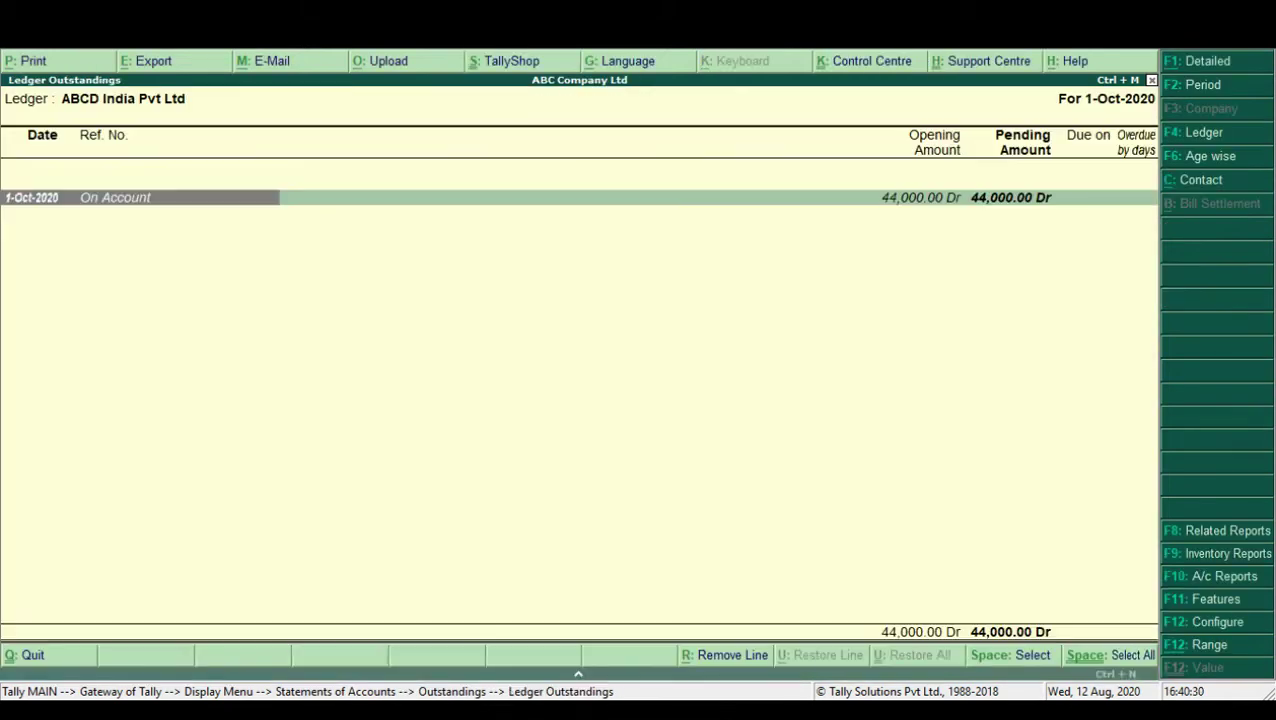
key(Escape)
key(Up)
key(Return)
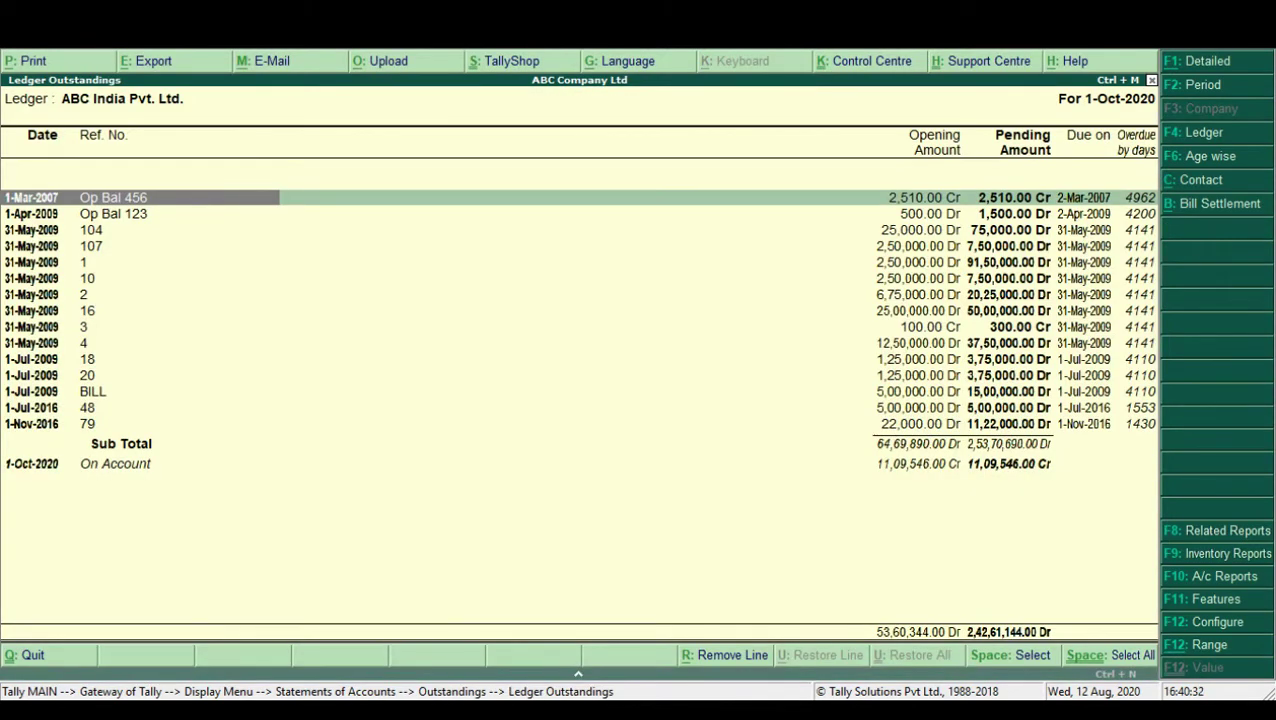
key(Escape)
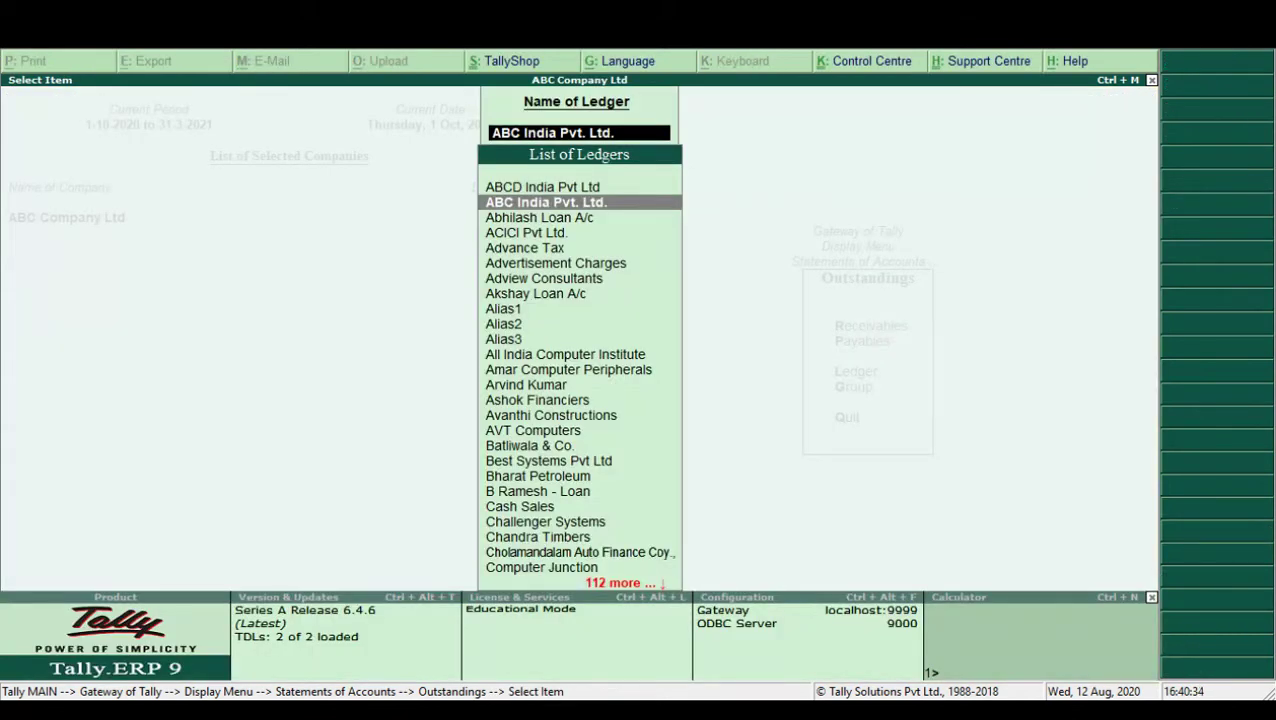
key(Escape)
key(Escape)
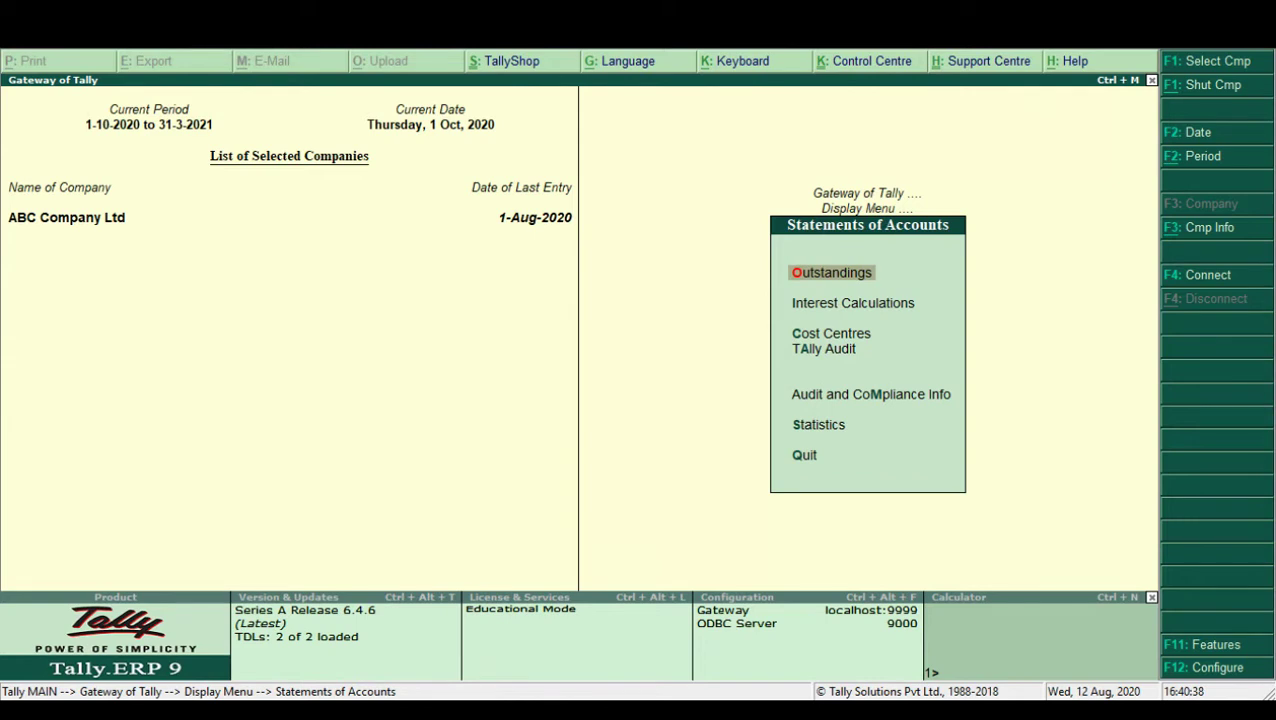
key(Escape)
key(Escape)
key(Escape)
Step: Turn on Show Grid Lines in Reports under F11 Add-On Features and accept it
key(n)
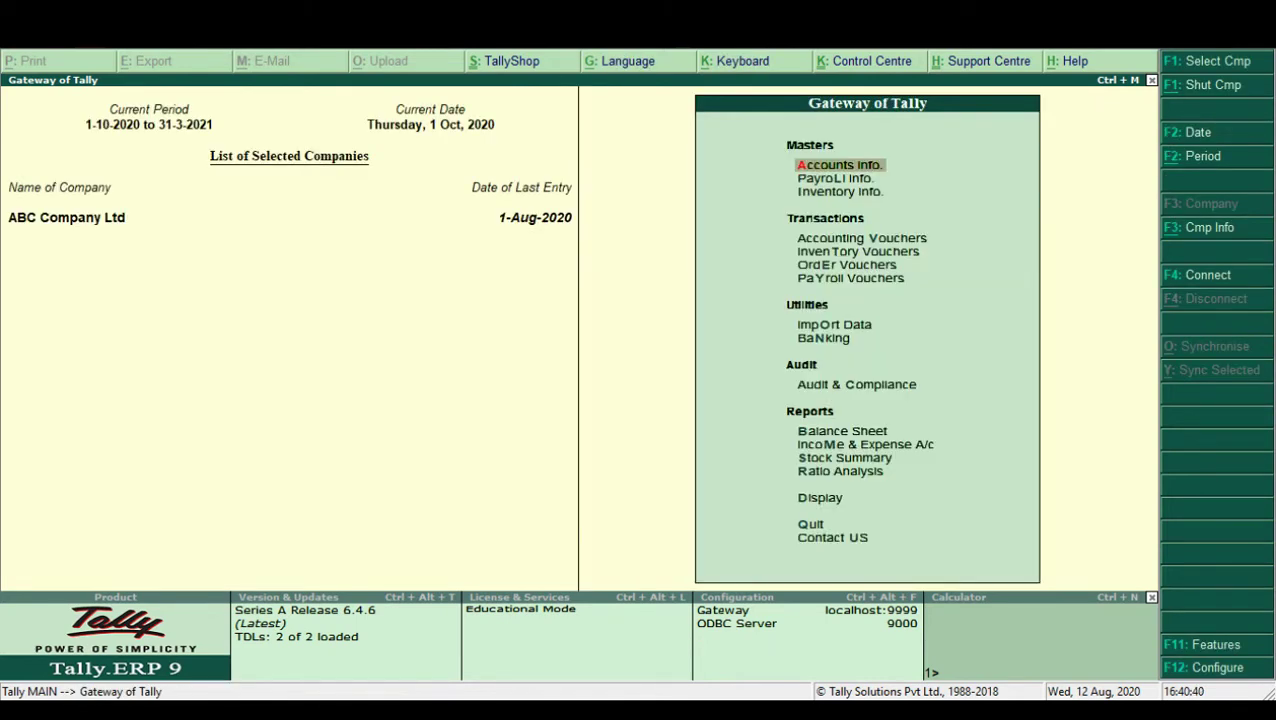
key(F11)
key(Down)
key(Down)
key(Down)
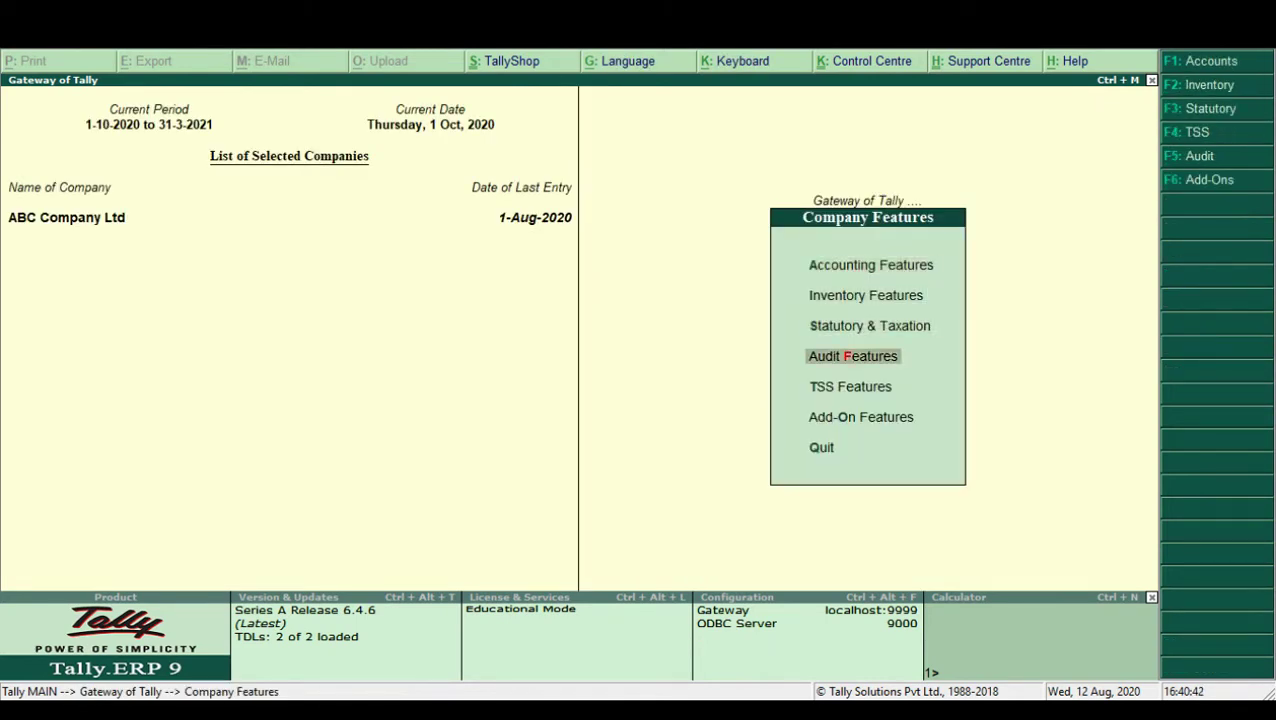
key(Down)
key(Down)
key(Return)
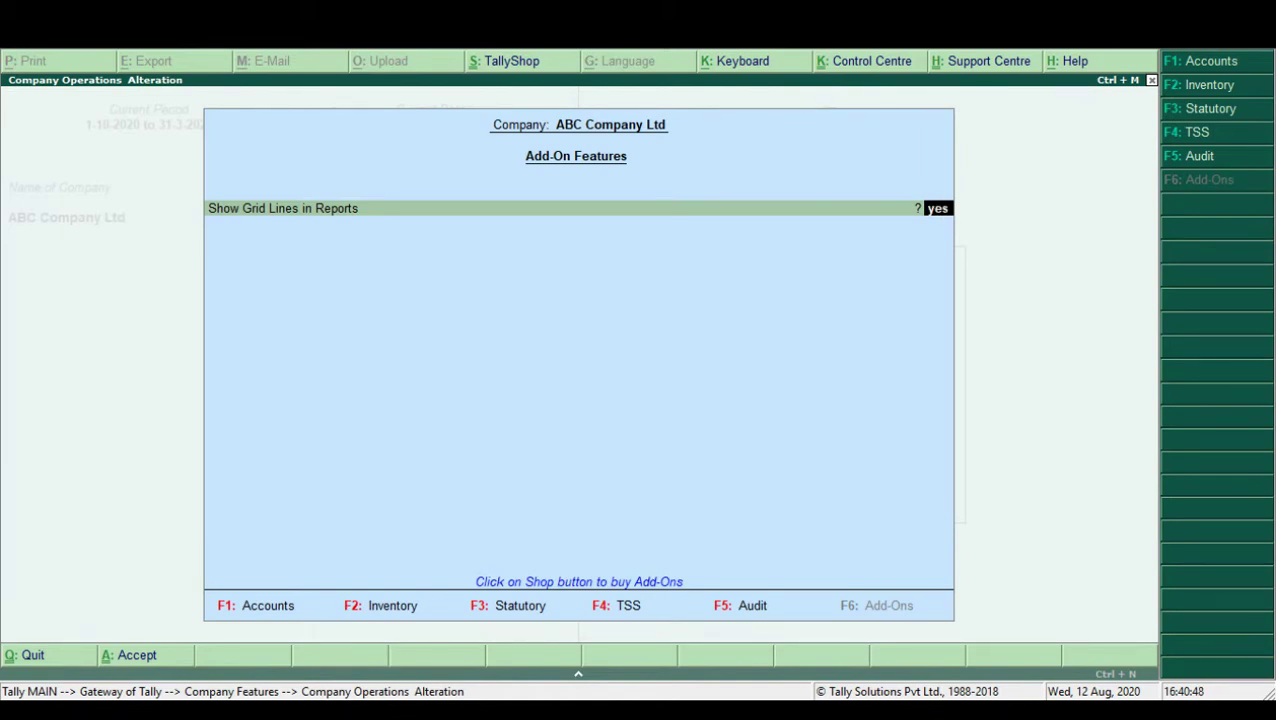
key(Return)
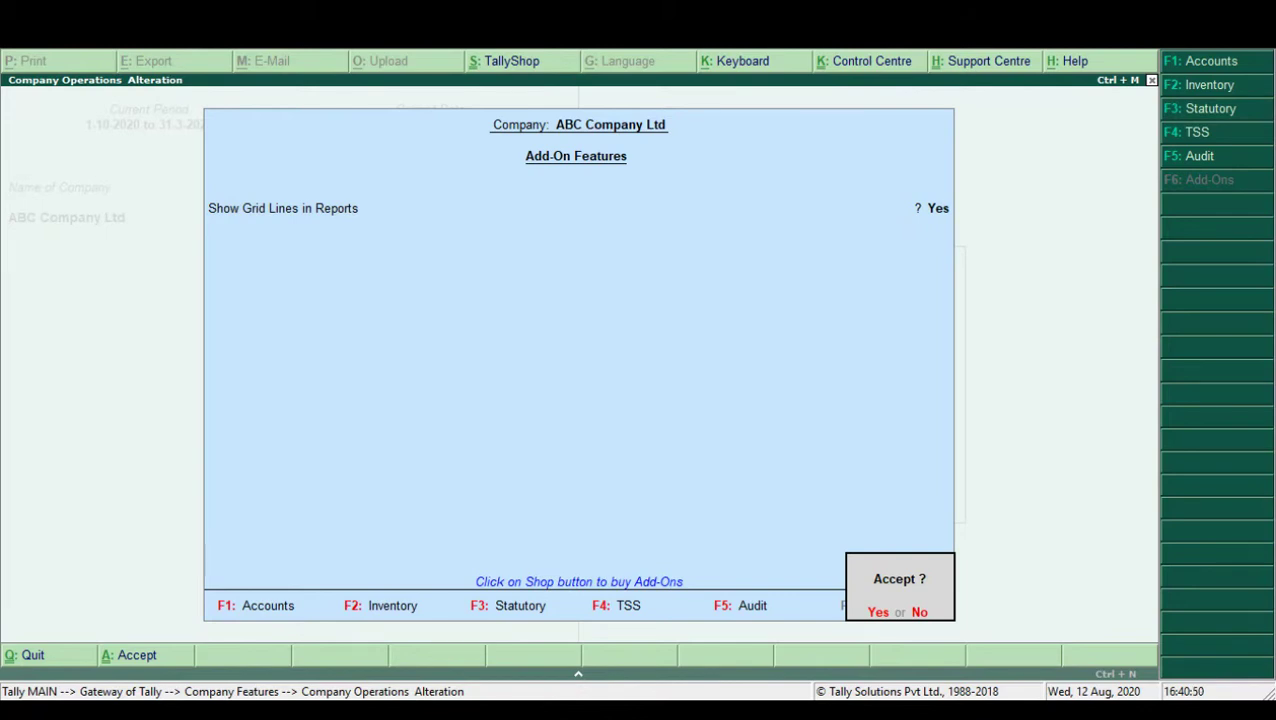
key(Return)
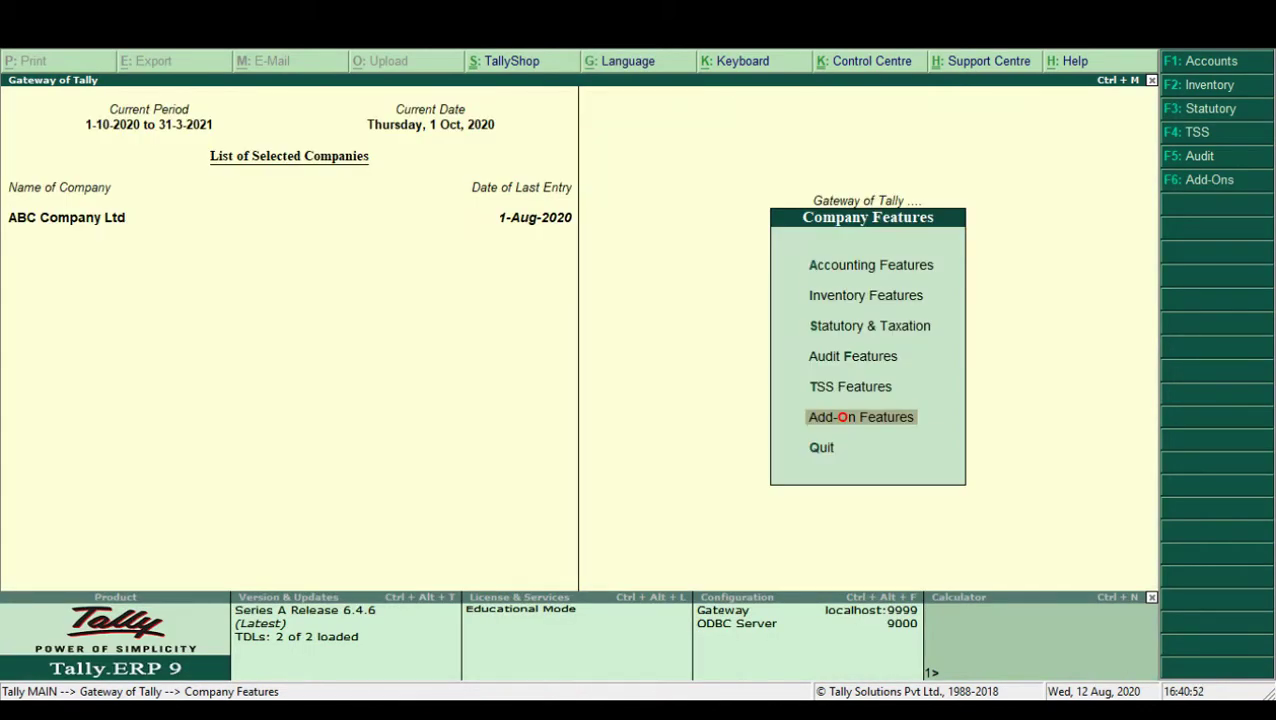
key(Escape)
key(Down)
key(Down)
key(Down)
Step: Open the Stock Summary and browse the stock groups from Accessories to Computers with grid lines
key(Down)
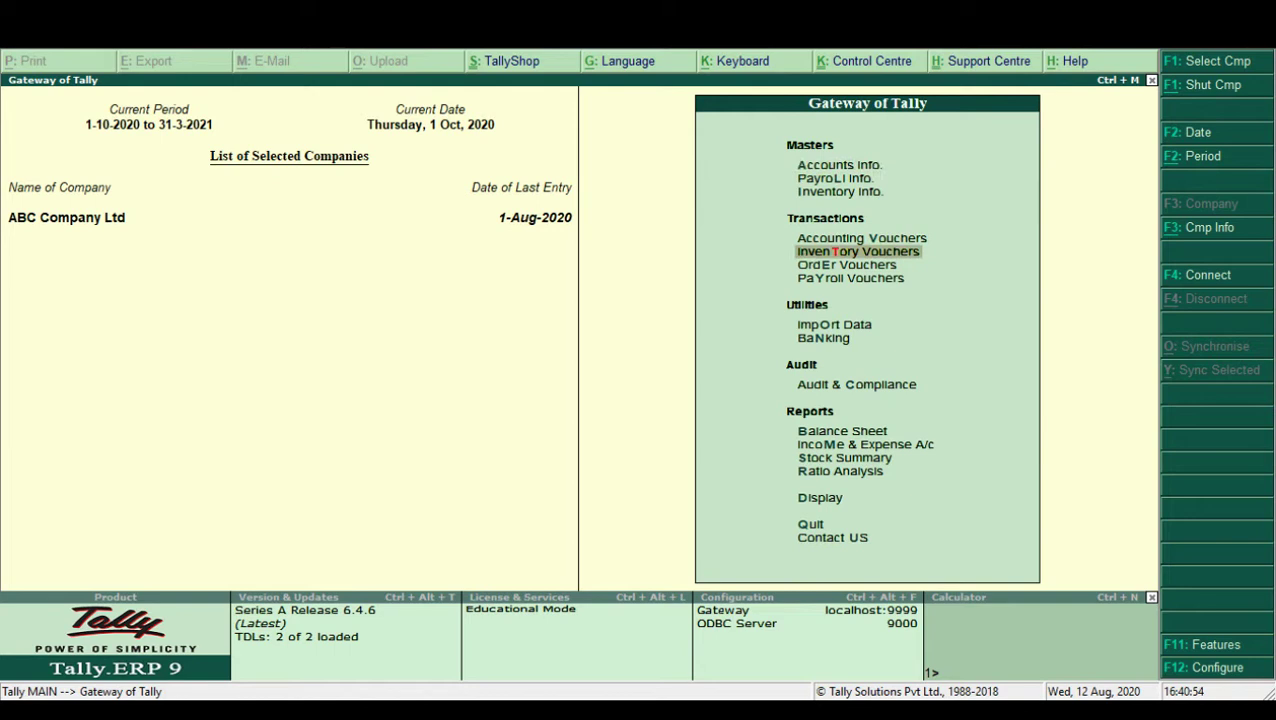
key(s)
key(Down)
key(Down)
key(Down)
key(Down)
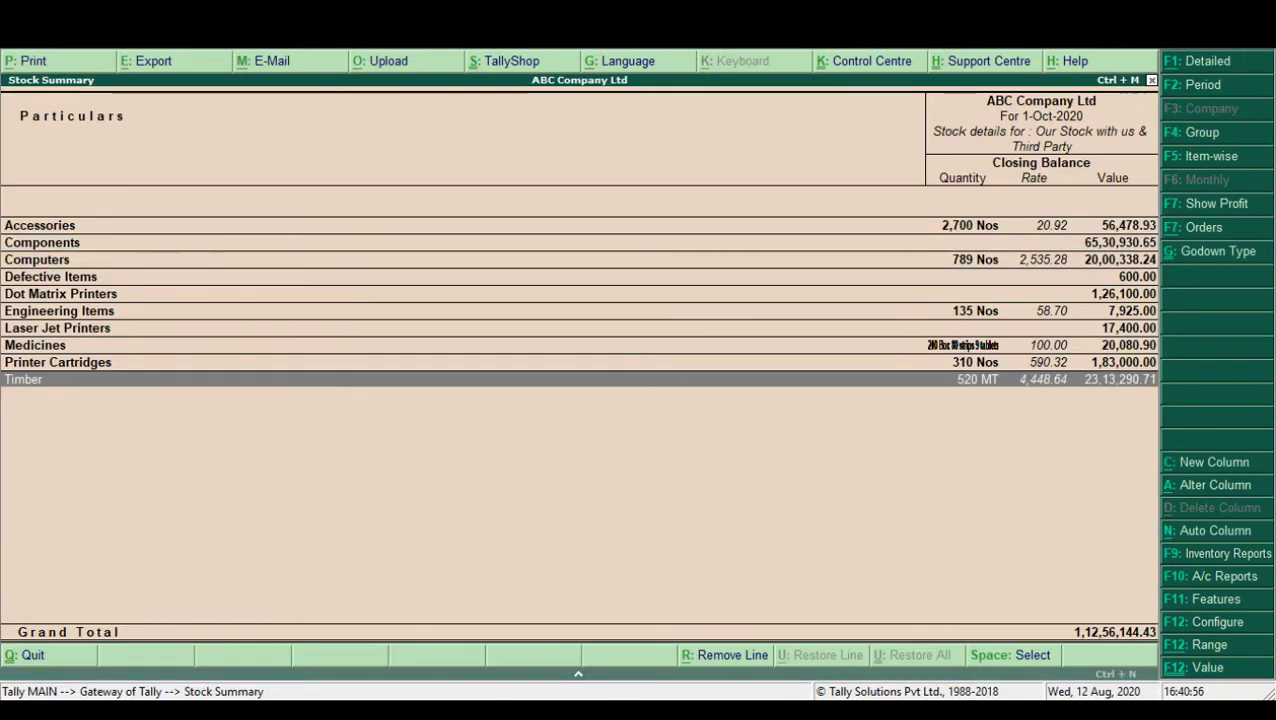
key(Up)
key(Up)
key(Up)
key(Up)
key(Down)
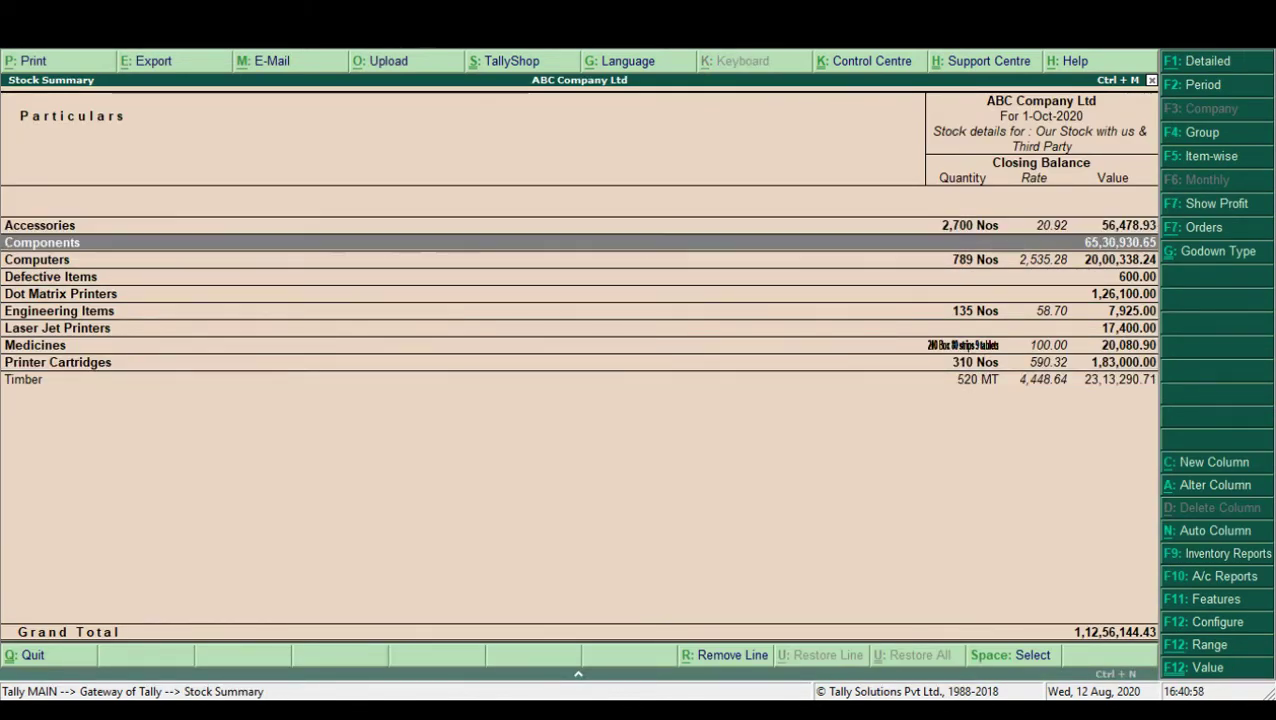
key(Down)
key(Down)
key(Down)
key(Down)
key(Up)
key(Home)
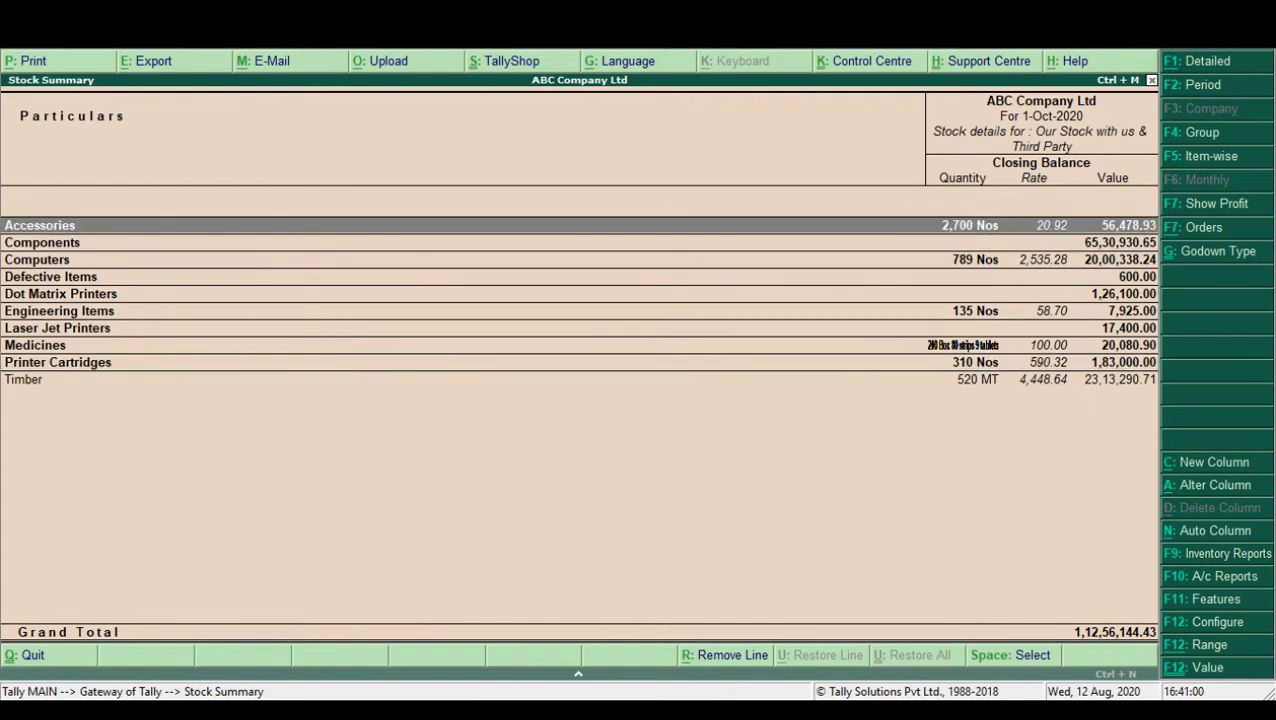
key(Down)
key(Down)
key(Down)
key(Up)
key(Home)
key(Down)
key(Down)
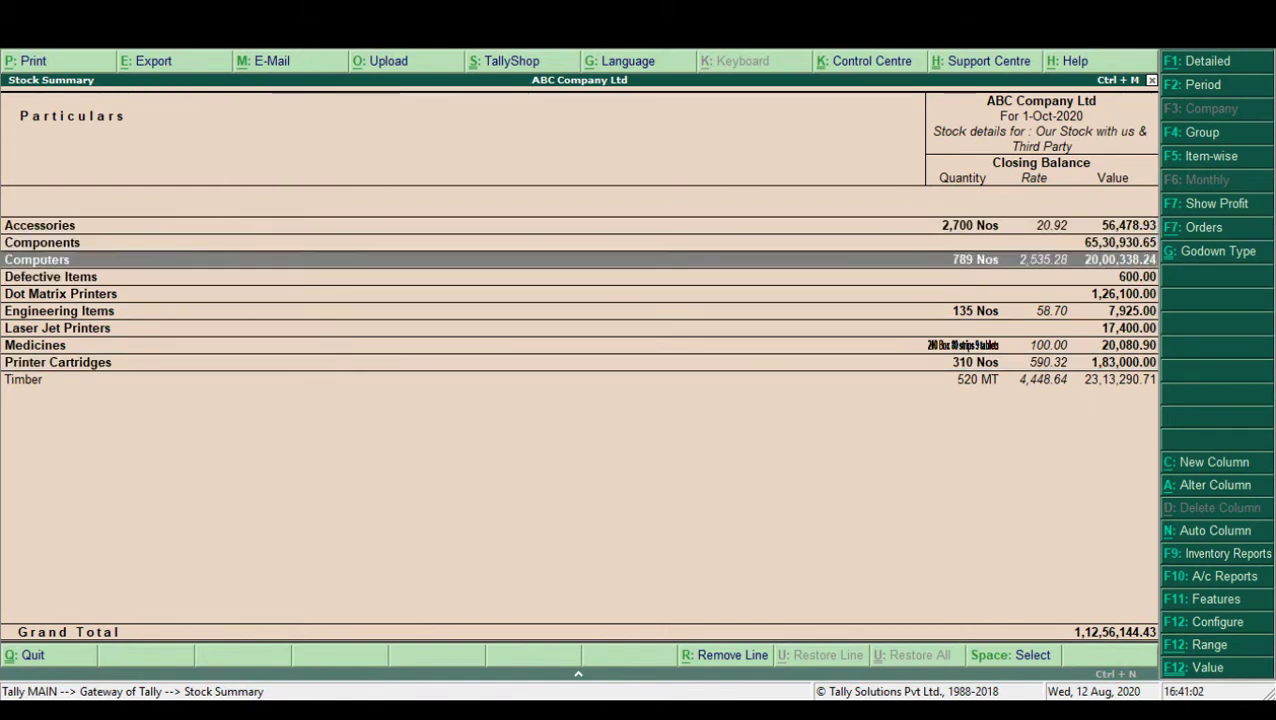
key(Down)
key(Down)
key(Down)
key(Down)
key(Down)
key(Down)
key(Down)
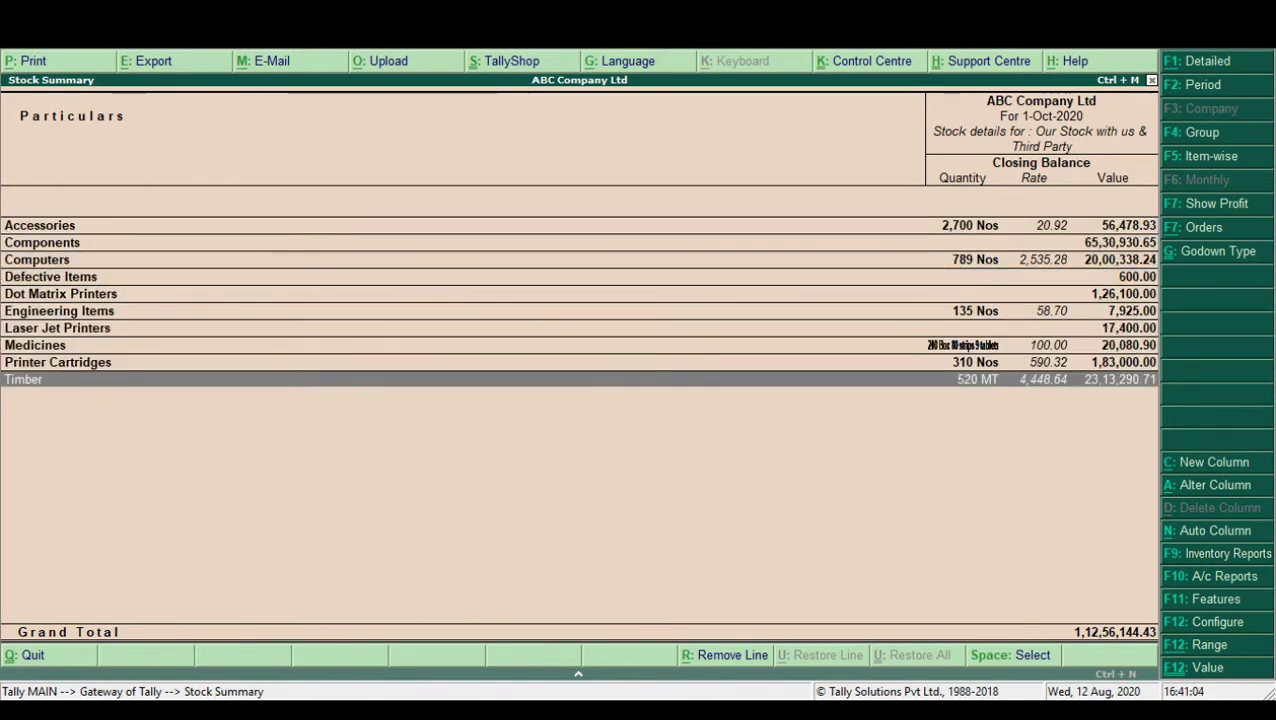
Step: Browse Accessories items like CDROM Disks and KeyBoard in detailed view, then select Balance Sheet
key(alt+F1)
key(Up)
key(Up)
key(Up)
key(Up)
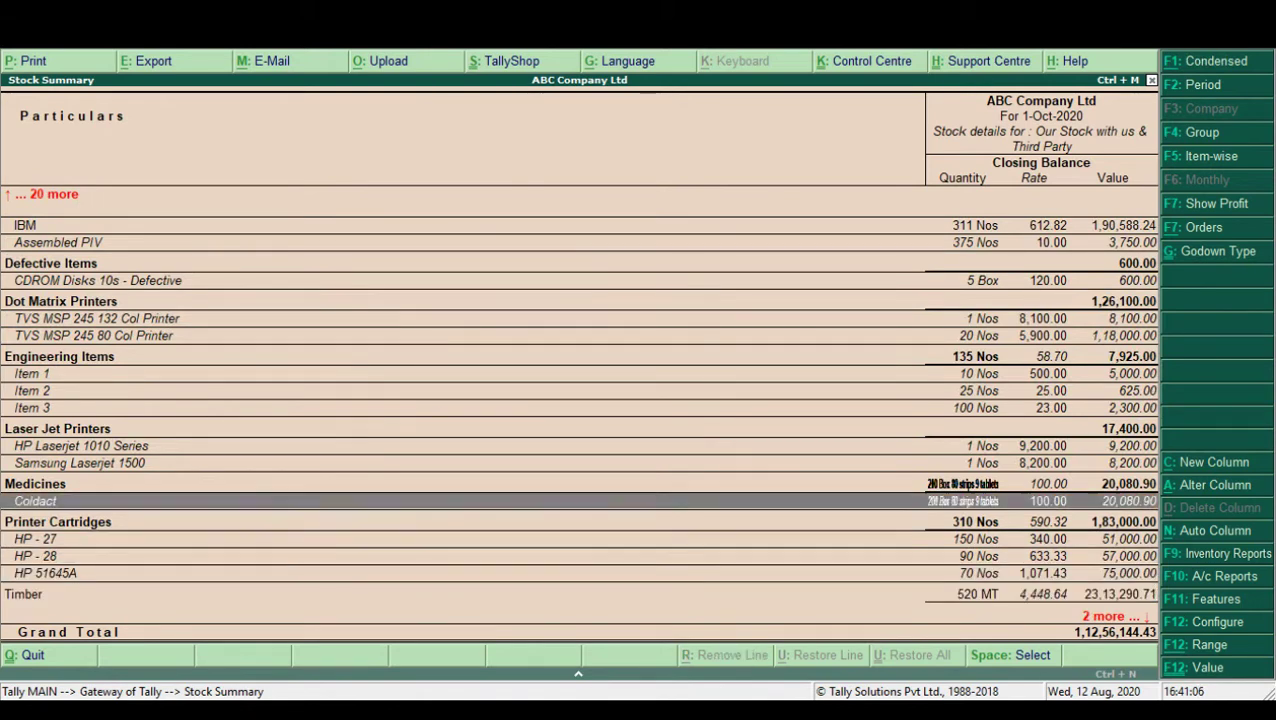
key(Up)
key(Up)
key(Up)
key(Up)
key(Up)
key(Up)
key(Up)
key(Up)
key(Up)
key(Down)
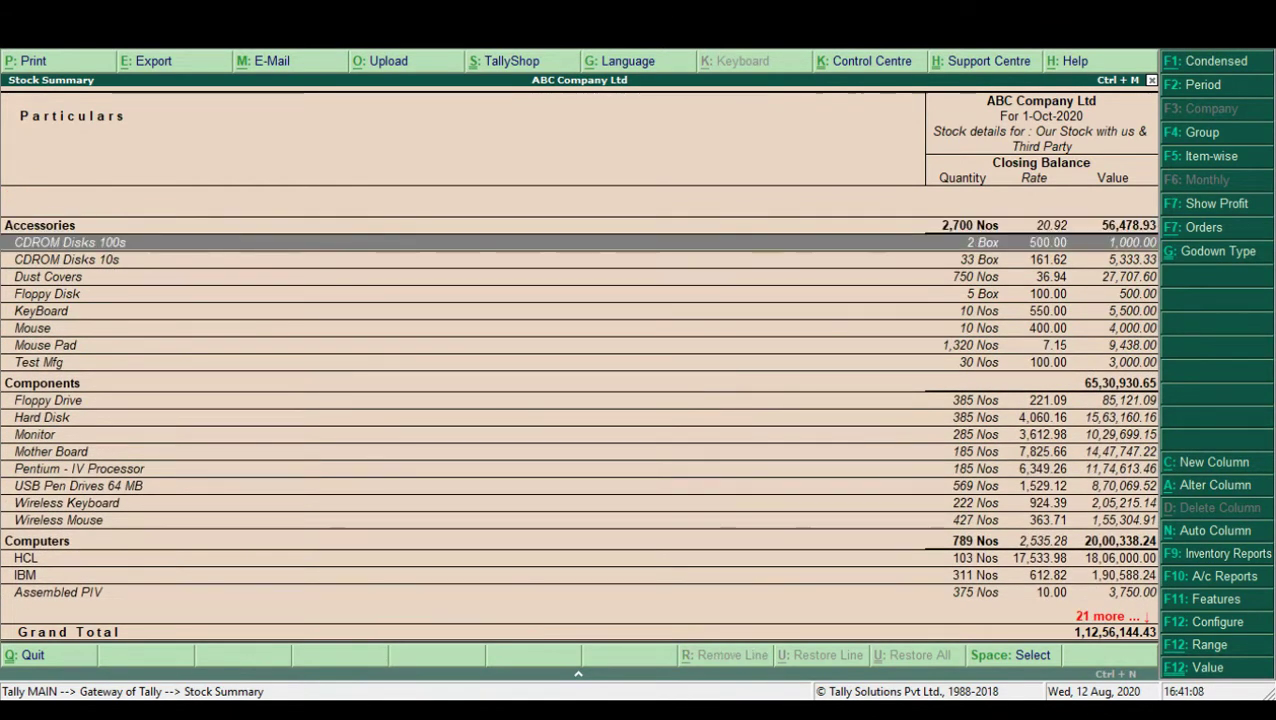
key(Down)
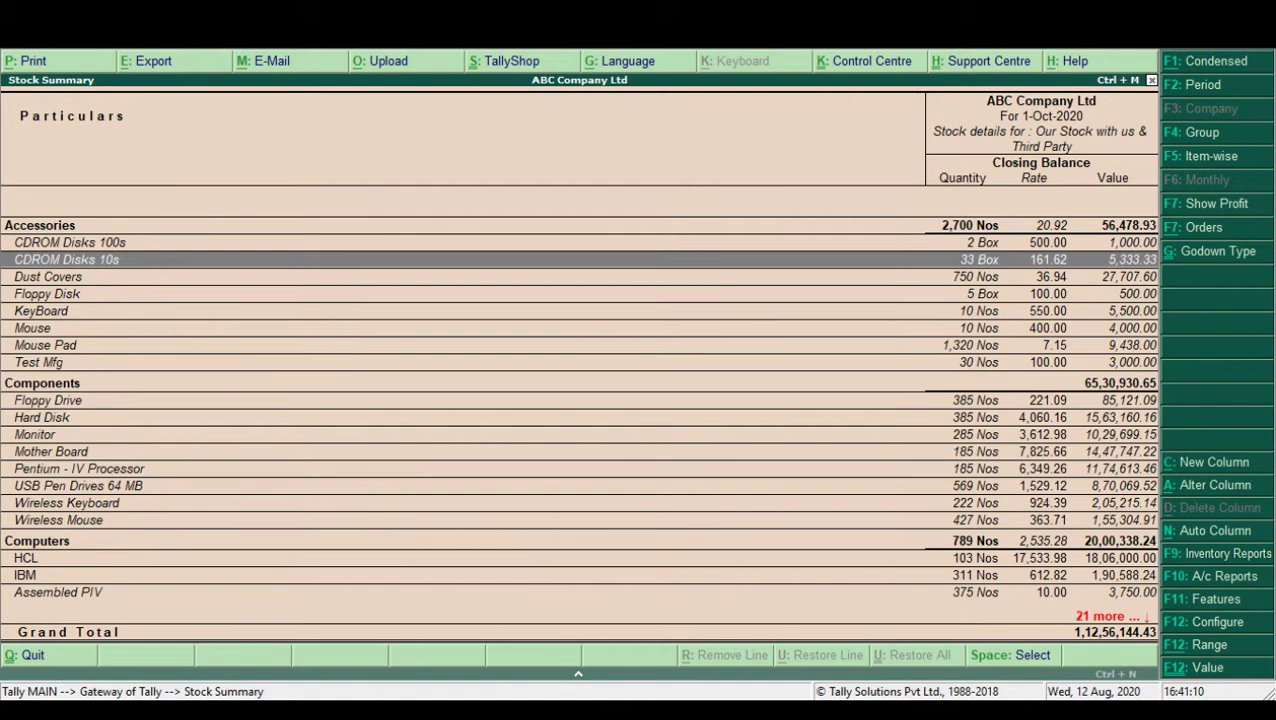
key(Up)
key(Down)
key(Down)
key(Down)
key(Down)
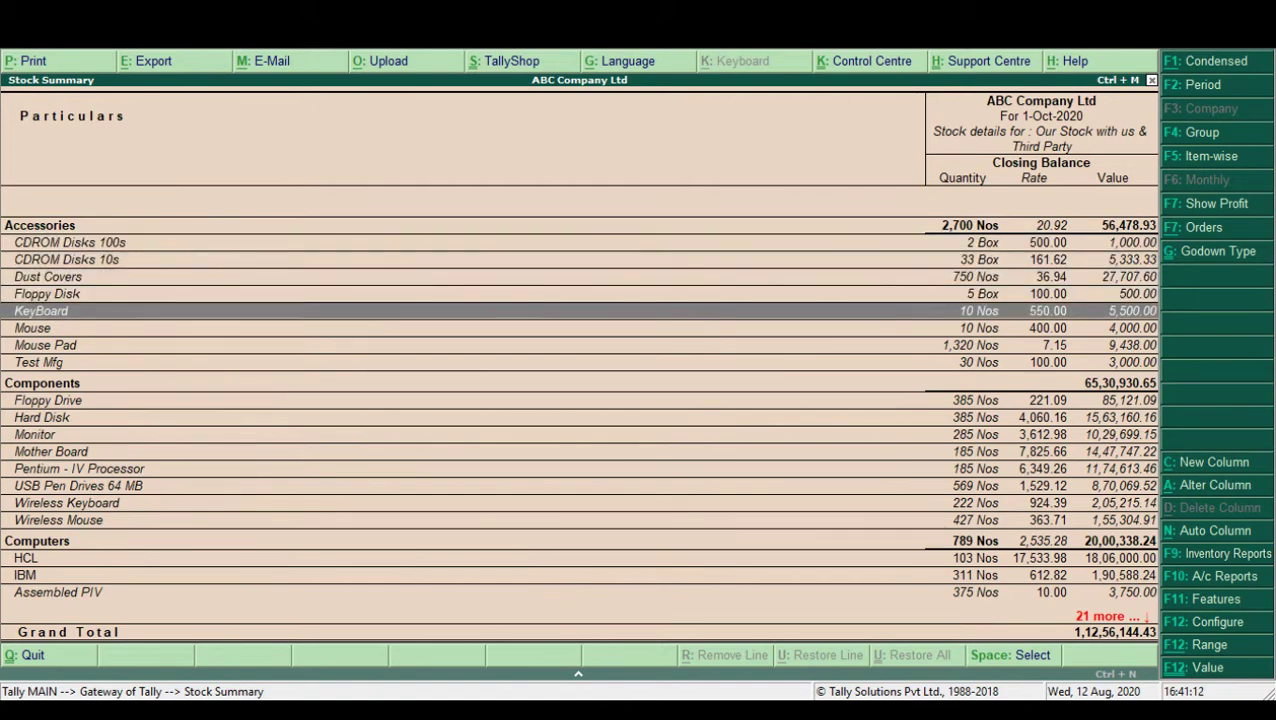
key(Escape)
key(Up)
Step: Browse the detailed Balance Sheet rows, from fixed assets down through Investments
key(Up)
key(Return)
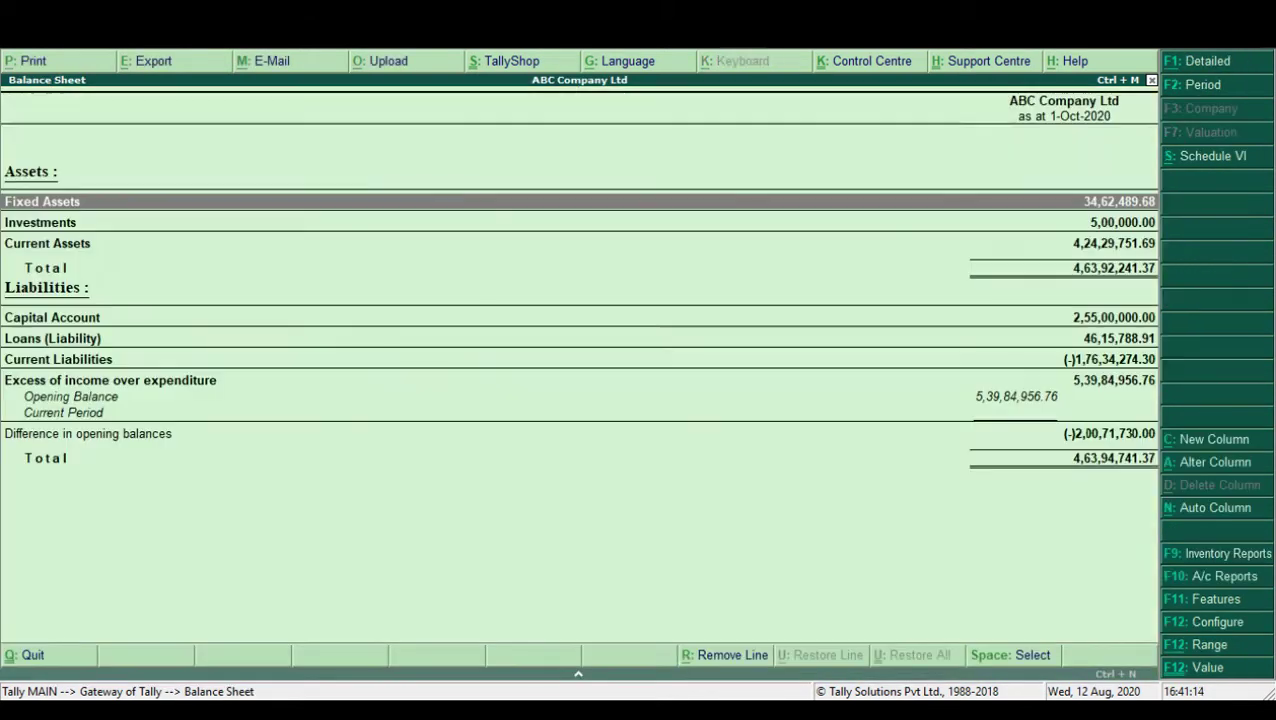
key(alt+F1)
key(Down)
key(Down)
key(Down)
key(Down)
key(Up)
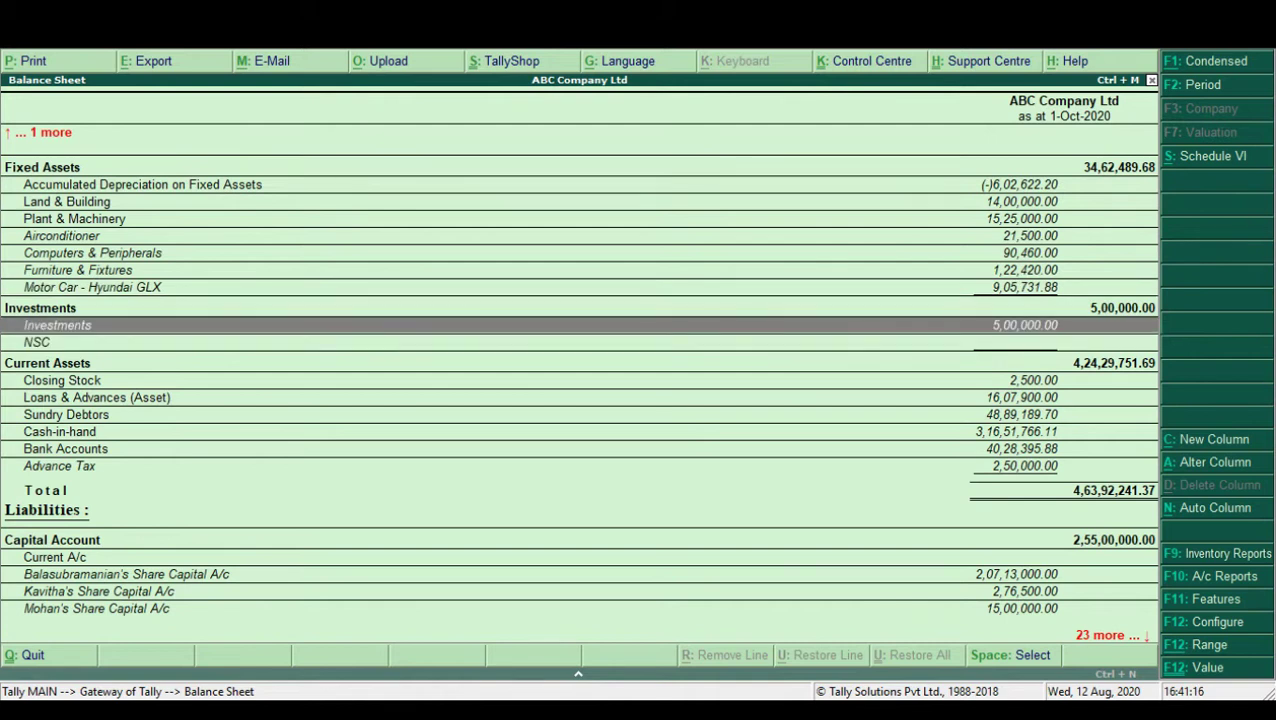
key(Up)
key(Up)
key(Up)
key(Down)
key(Up)
key(Down)
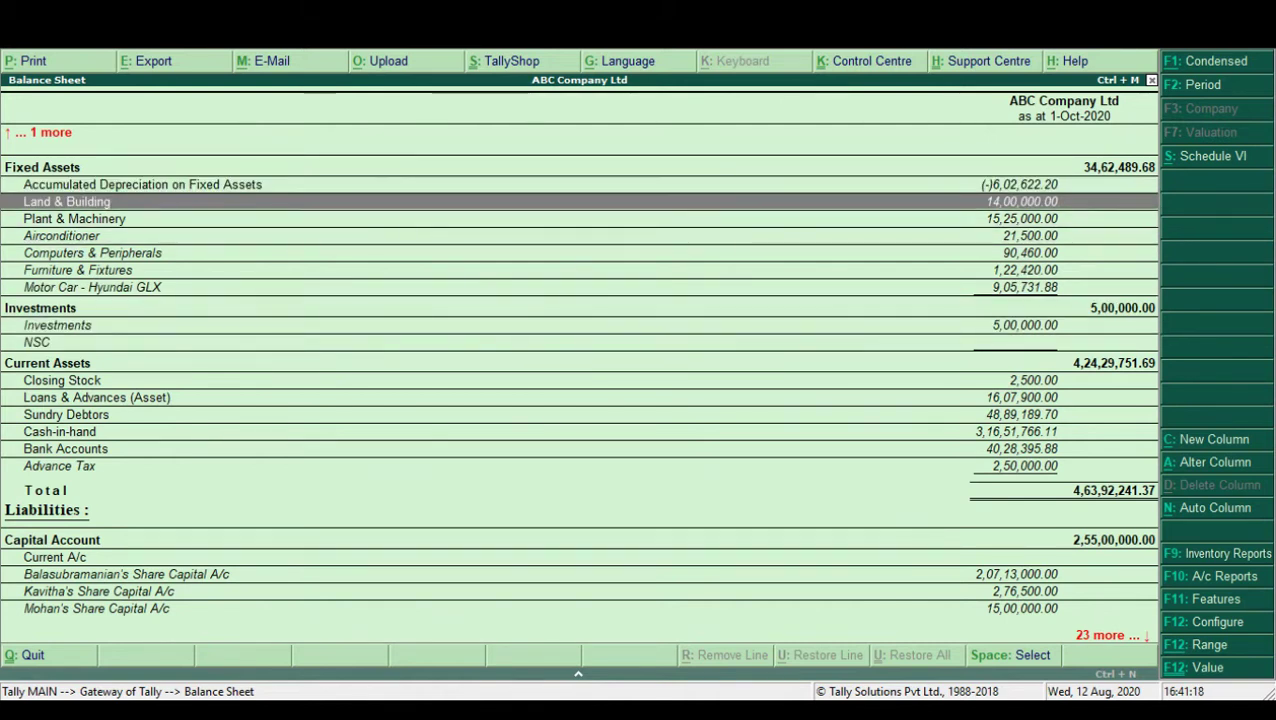
key(Down)
key(Down)
key(Down)
key(Down)
key(Down)
key(Down)
key(Down)
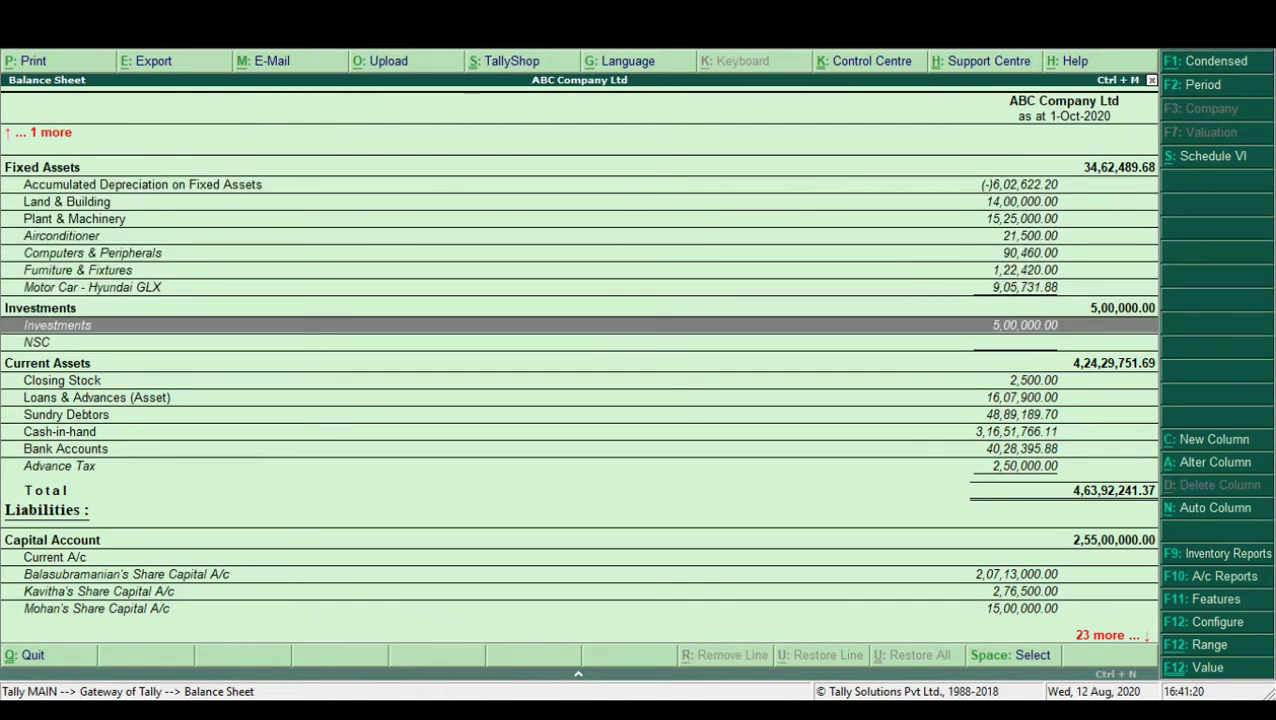
key(Up)
key(Down)
key(Down)
key(Up)
key(Up)
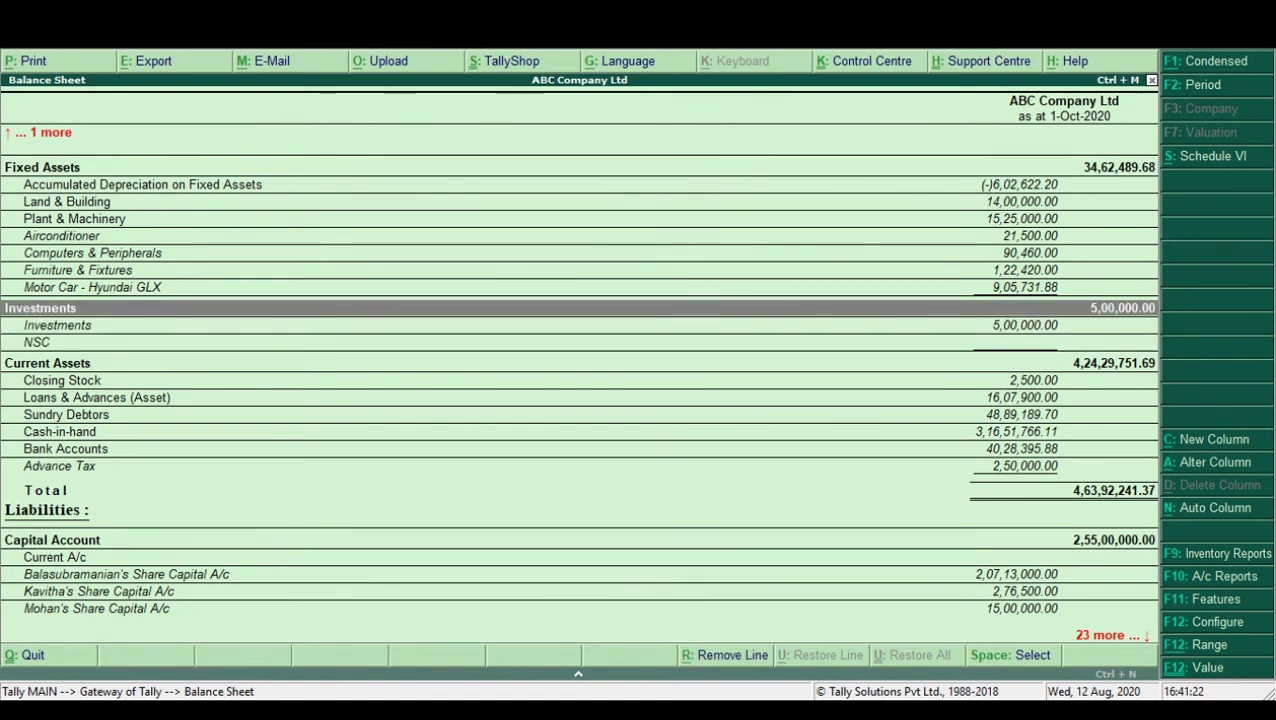
Step: View the Income and Expenditure statement in detailed view, down to CST Sales
key(Down)
key(Down)
key(Down)
key(Down)
key(Down)
key(Down)
key(Escape)
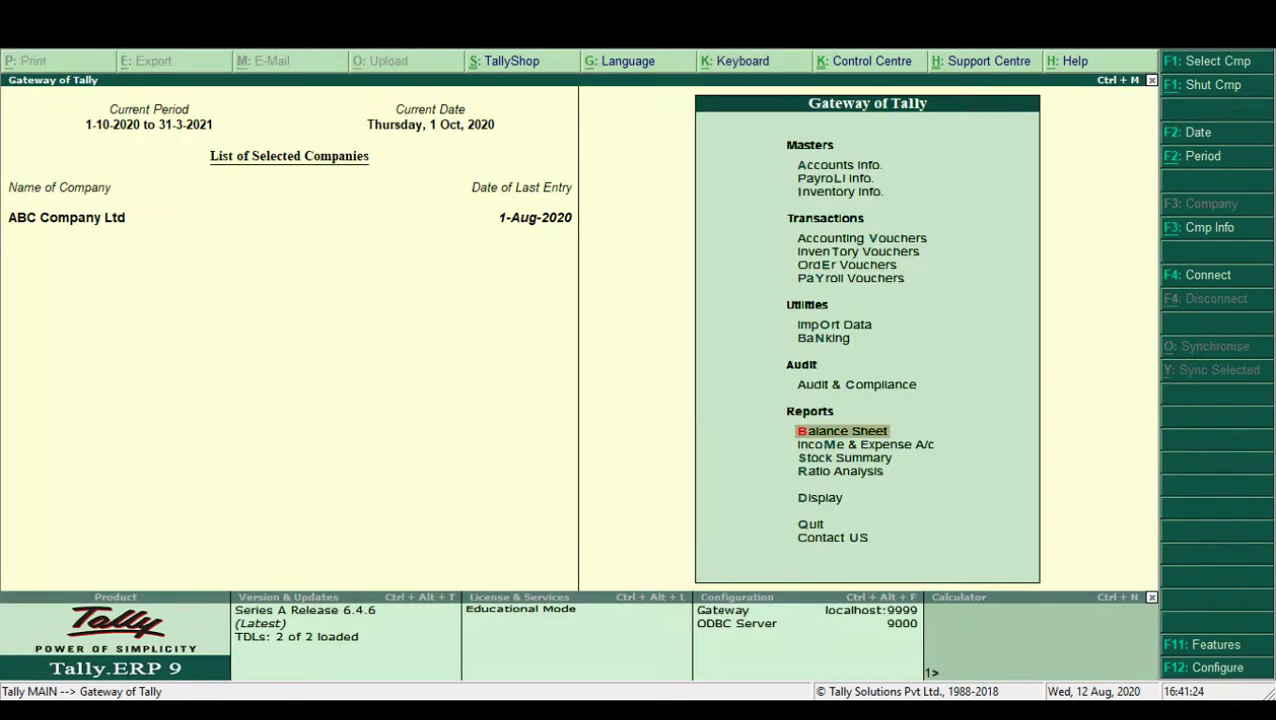
key(Down)
key(Return)
key(alt+F1)
key(Down)
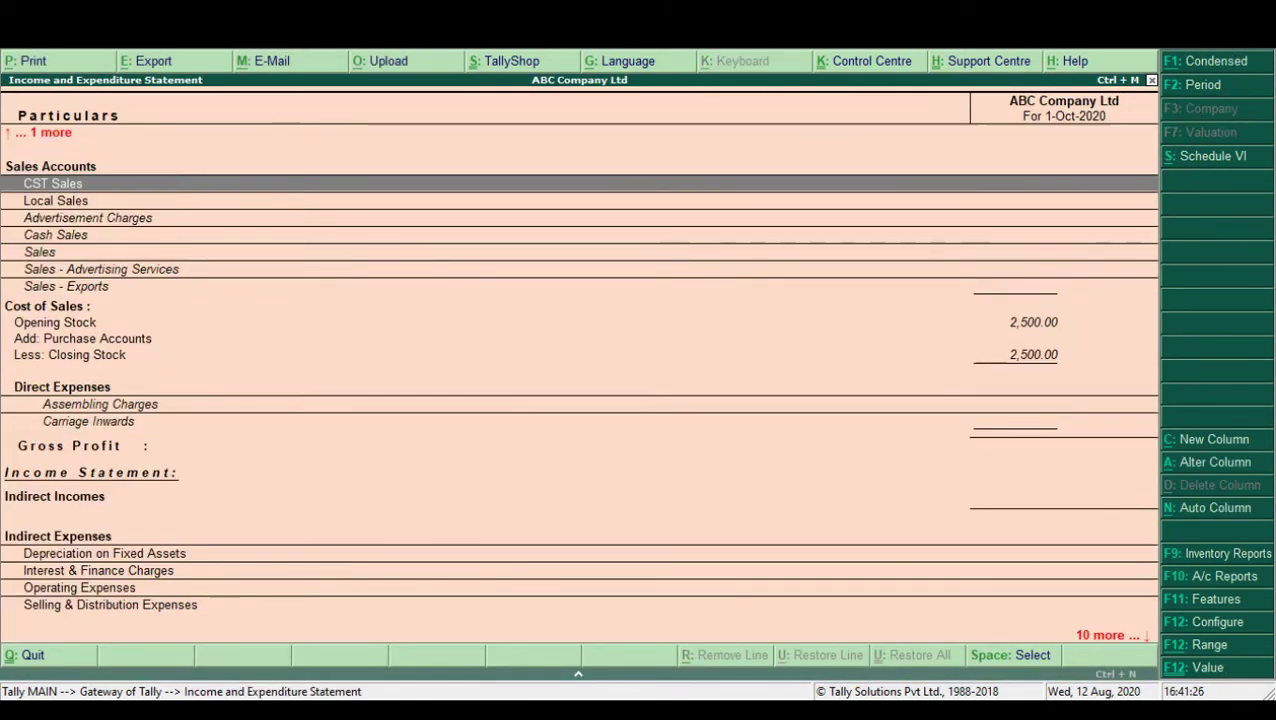
key(Down)
key(Down)
key(Escape)
key(Down)
key(Down)
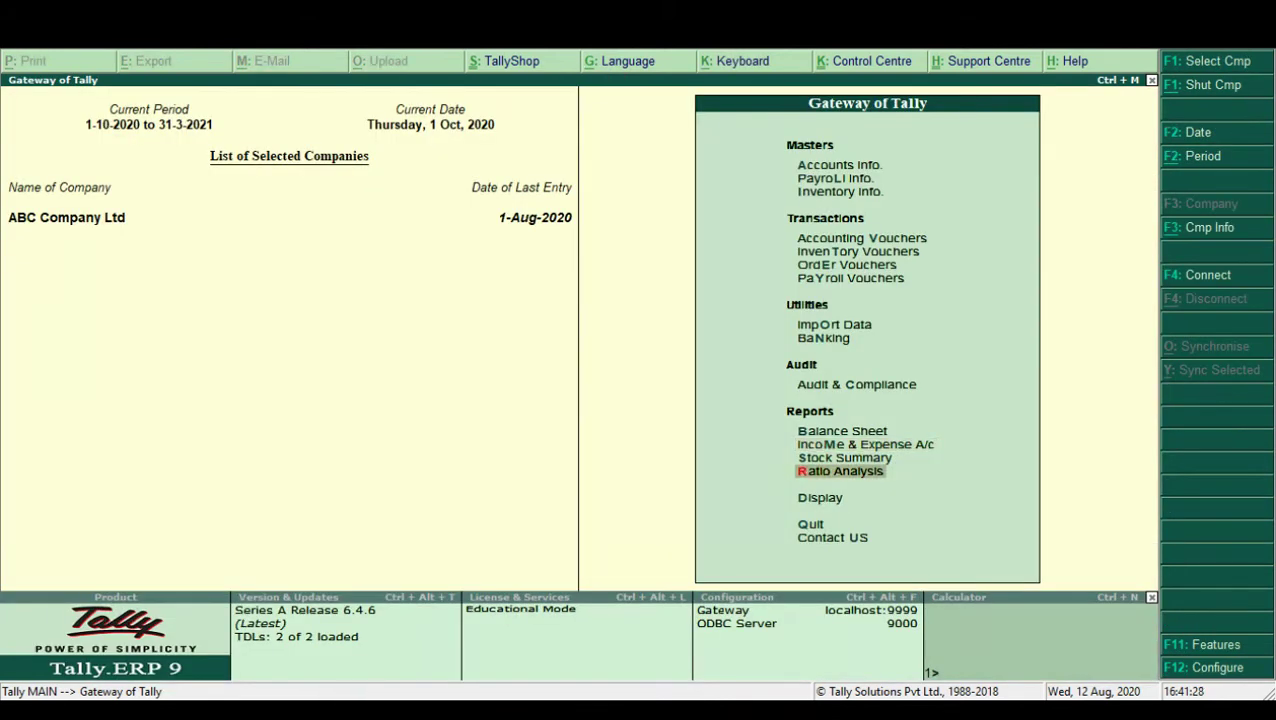
Step: View the Ratio Analysis report and the Trial Balance from the Display Menu
key(Return)
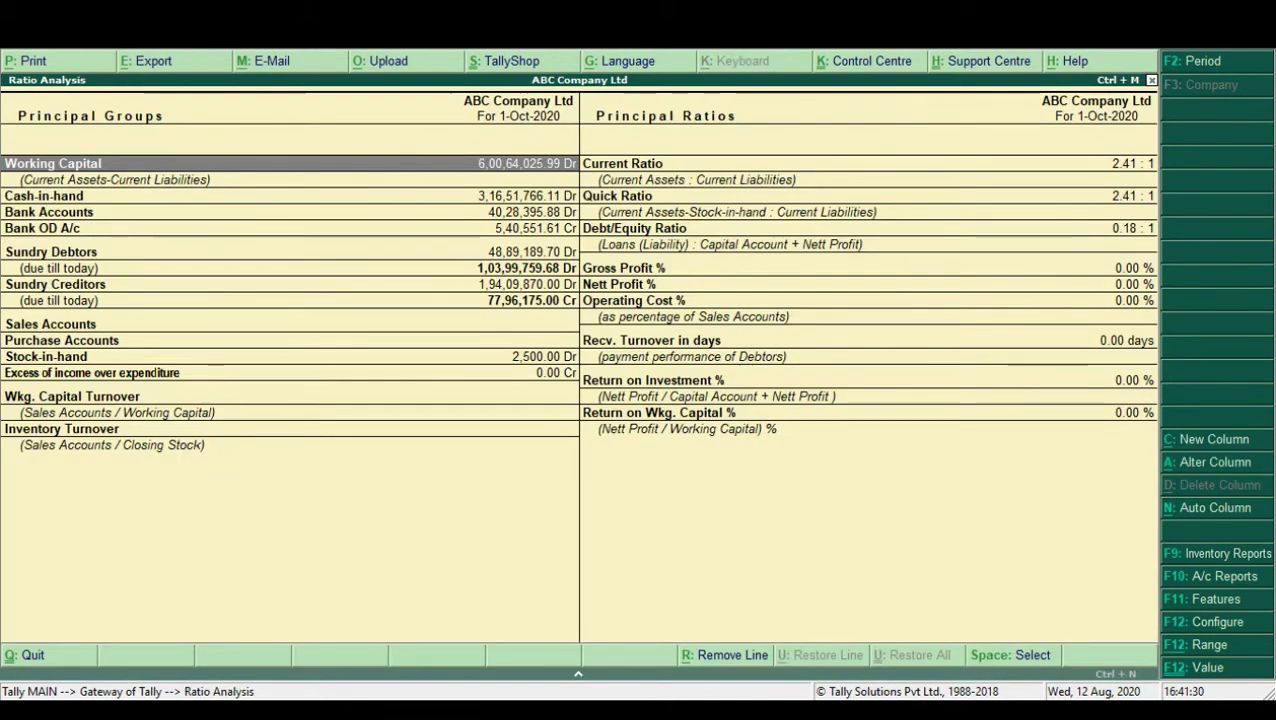
key(Escape)
key(Down)
key(Return)
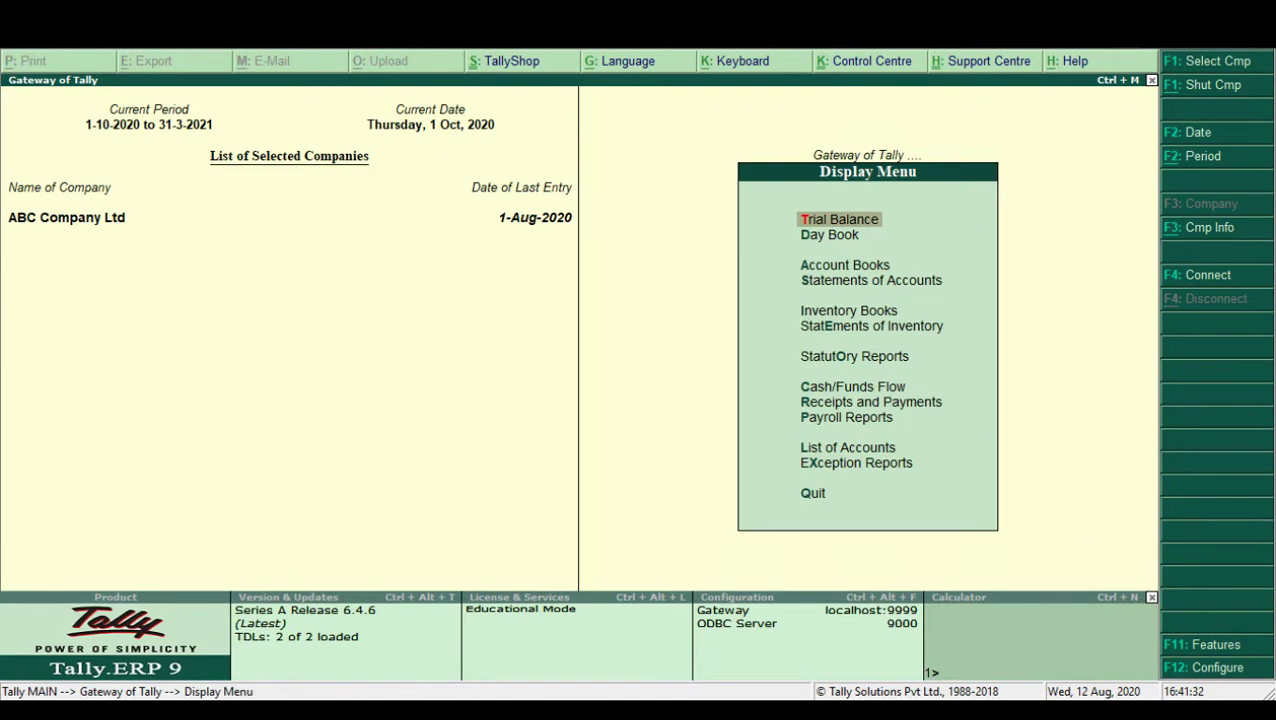
key(Return)
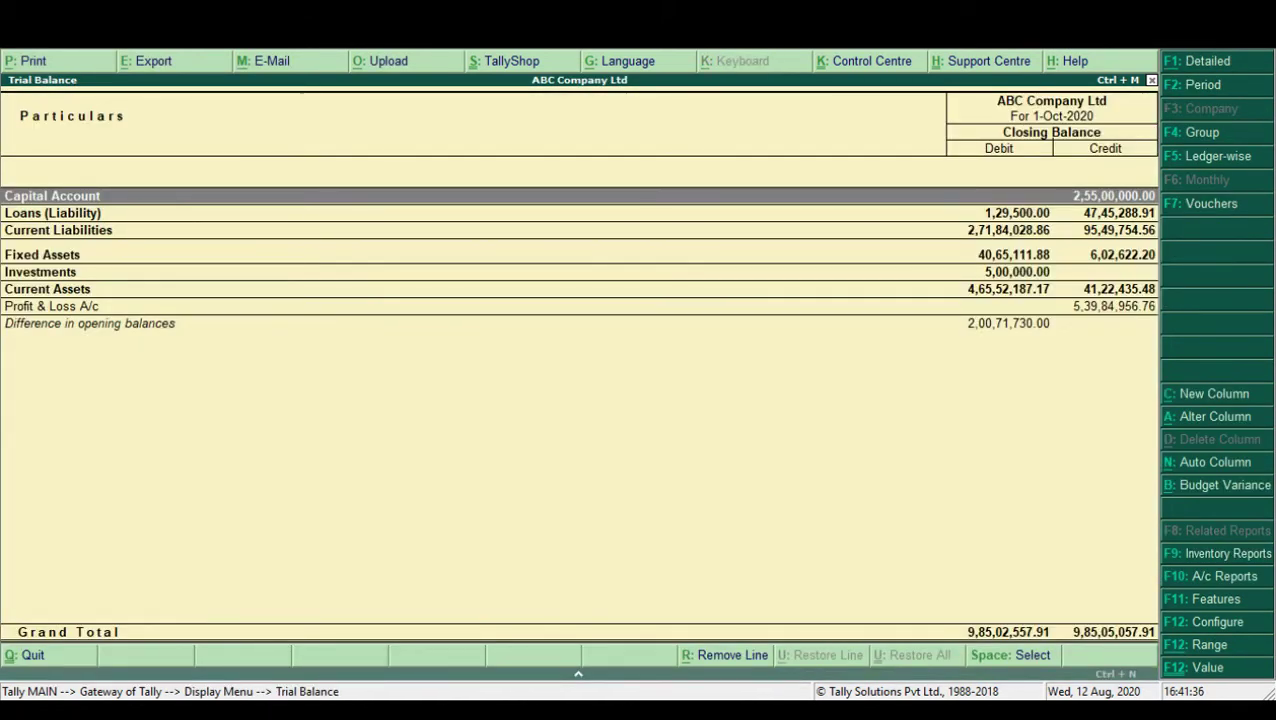
key(Escape)
key(Down)
Step: Review the Cash/Bank Summary, including the HDFC Bank row
key(Down)
key(Return)
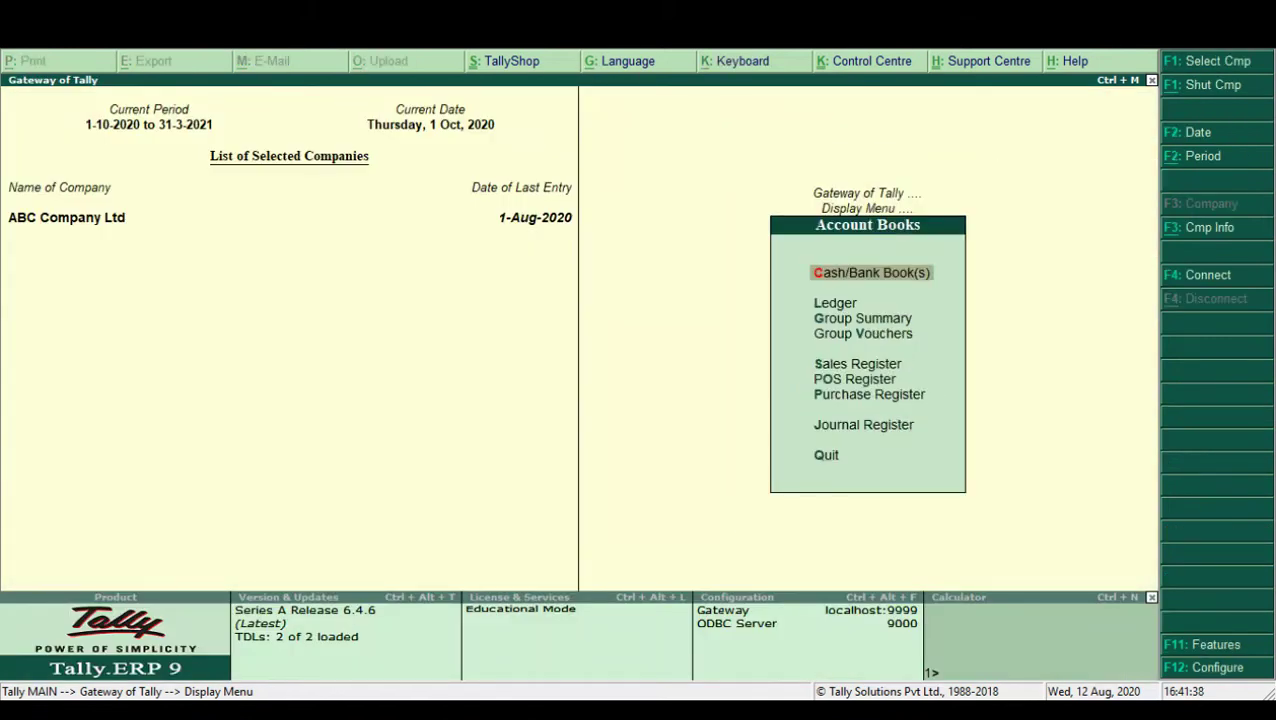
key(Down)
key(Down)
key(c)
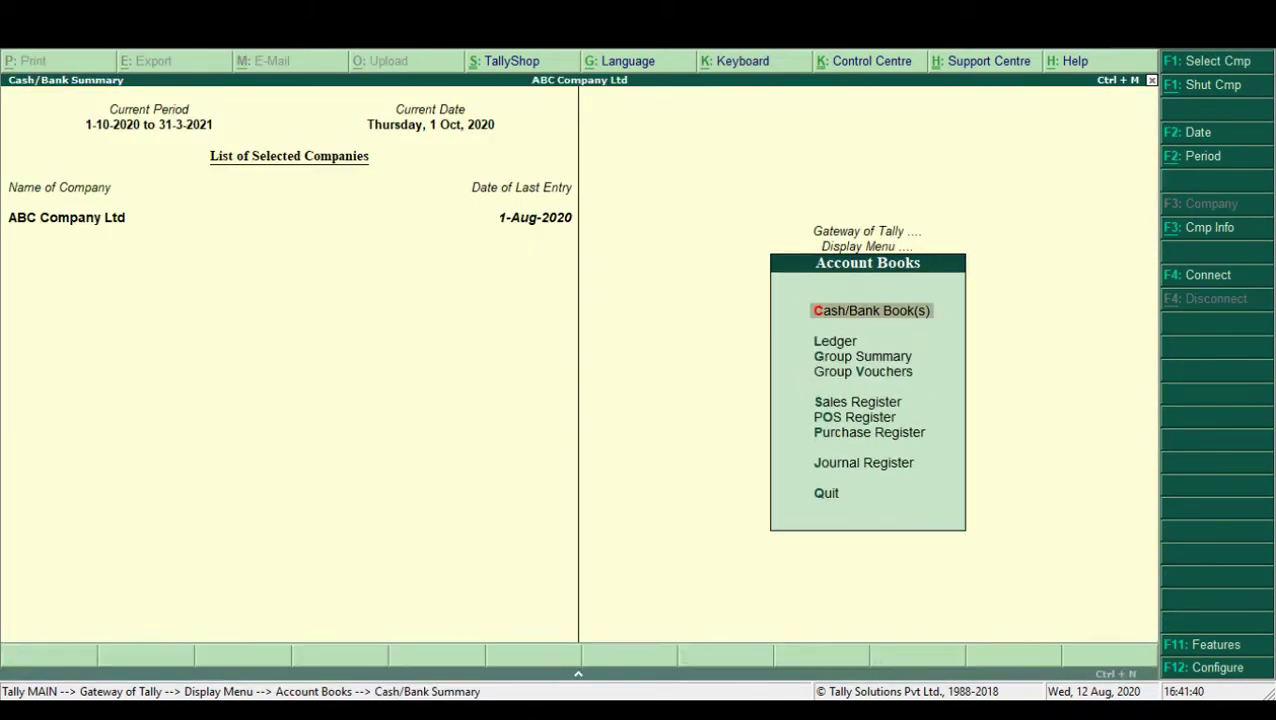
key(Down)
key(Down)
key(Down)
key(Down)
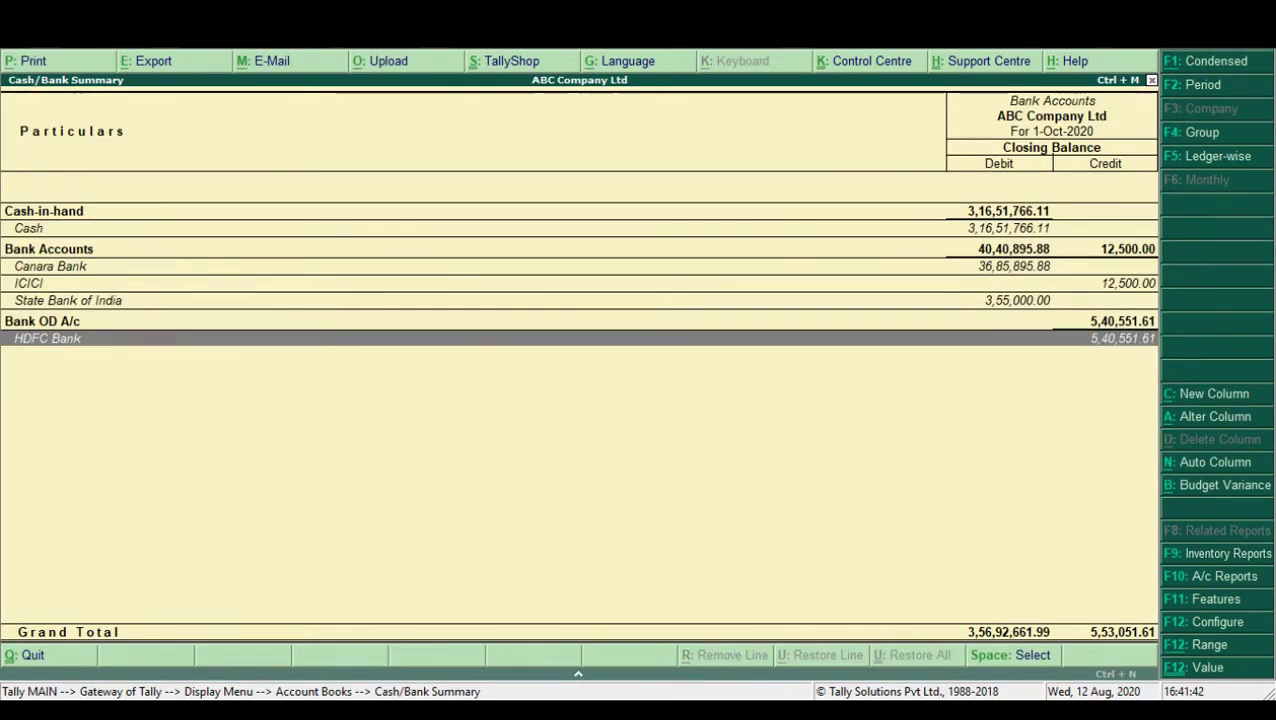
key(Escape)
Step: Show ABC India Pvt. Ltd.'s ledger vouchers for 1-Jan-2010 to 1-Oct-2020 and browse the entries
key(Down)
key(Down)
key(Up)
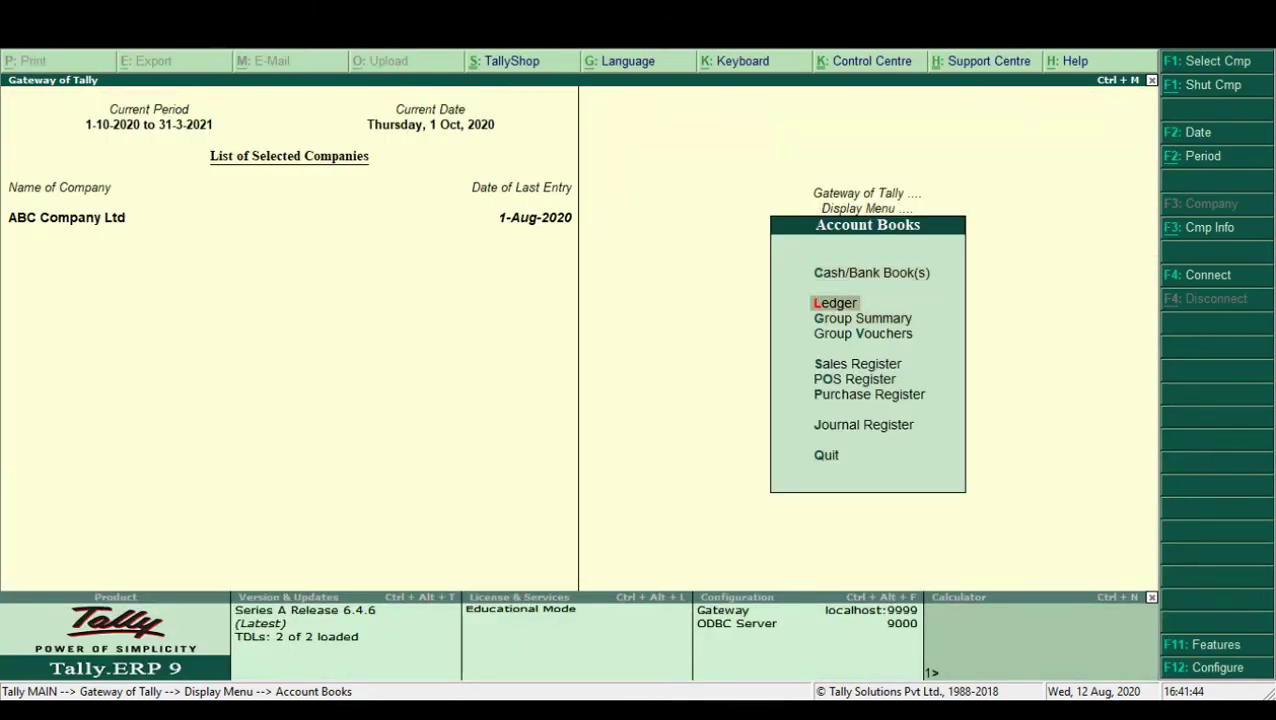
key(Return)
key(Down)
key(Return)
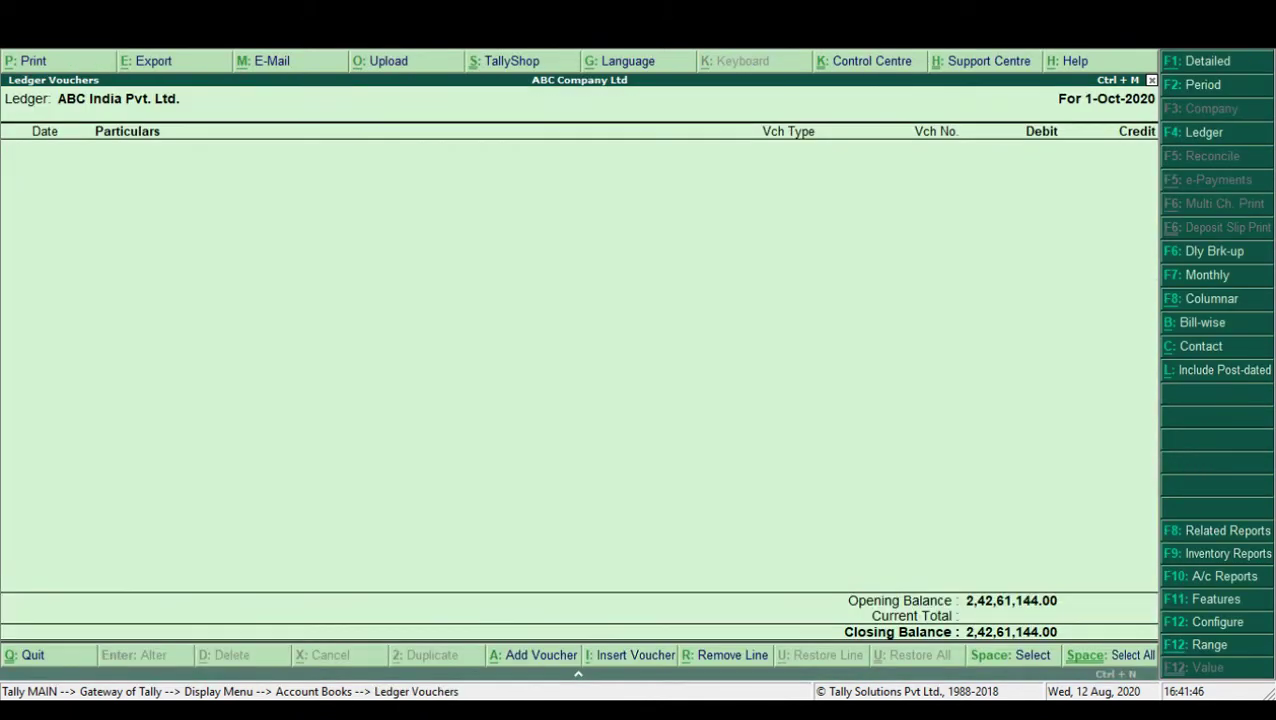
key(F2)
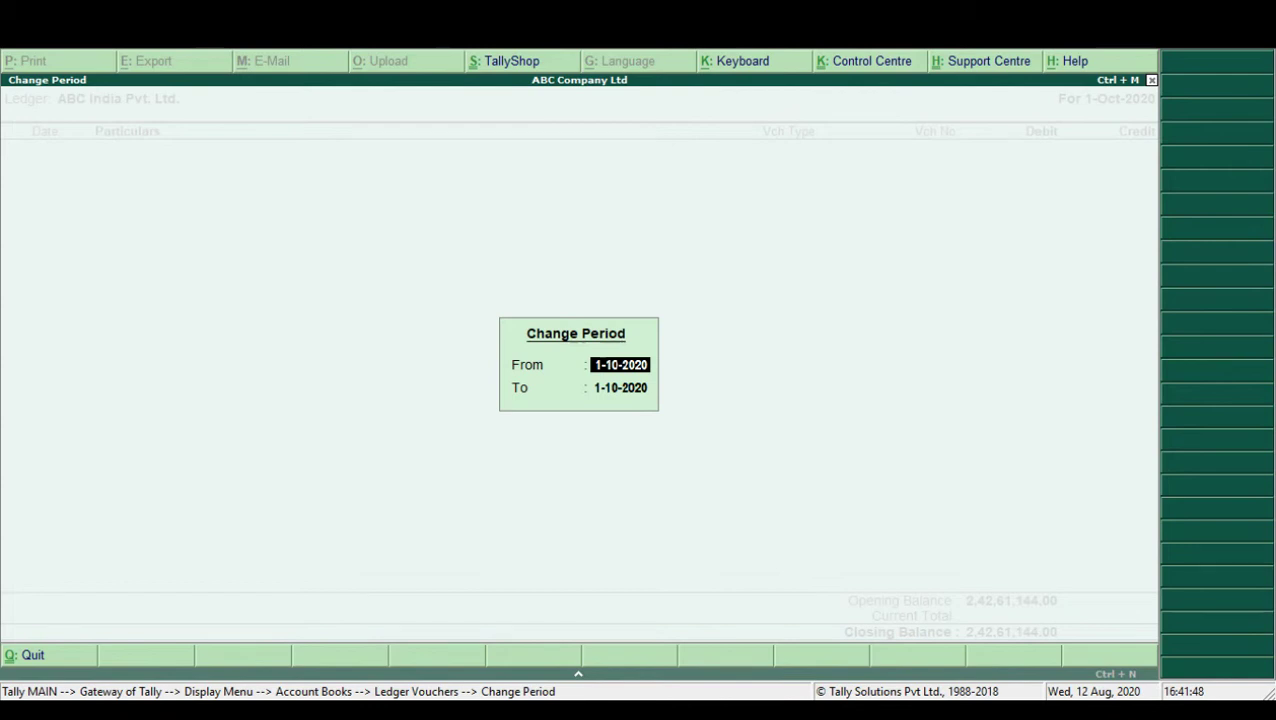
text(1-1)
text(0)
key(Return)
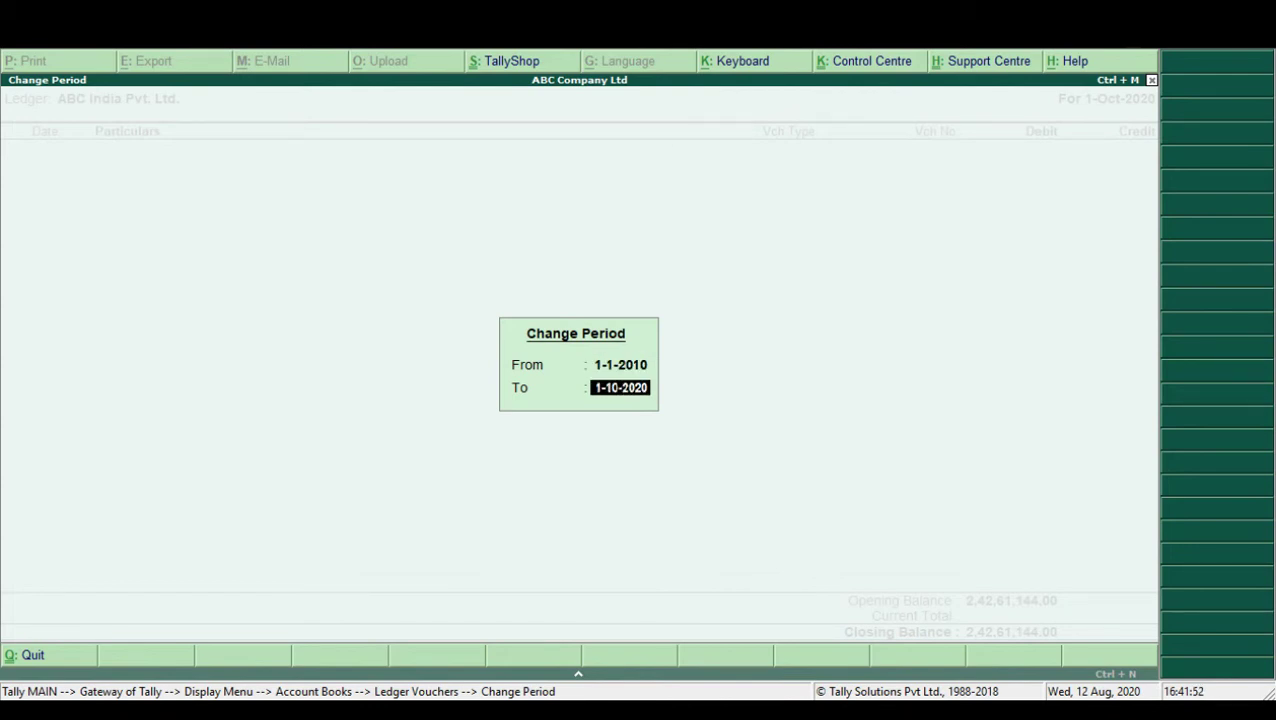
key(Return)
key(Down)
key(Down)
key(Down)
key(Down)
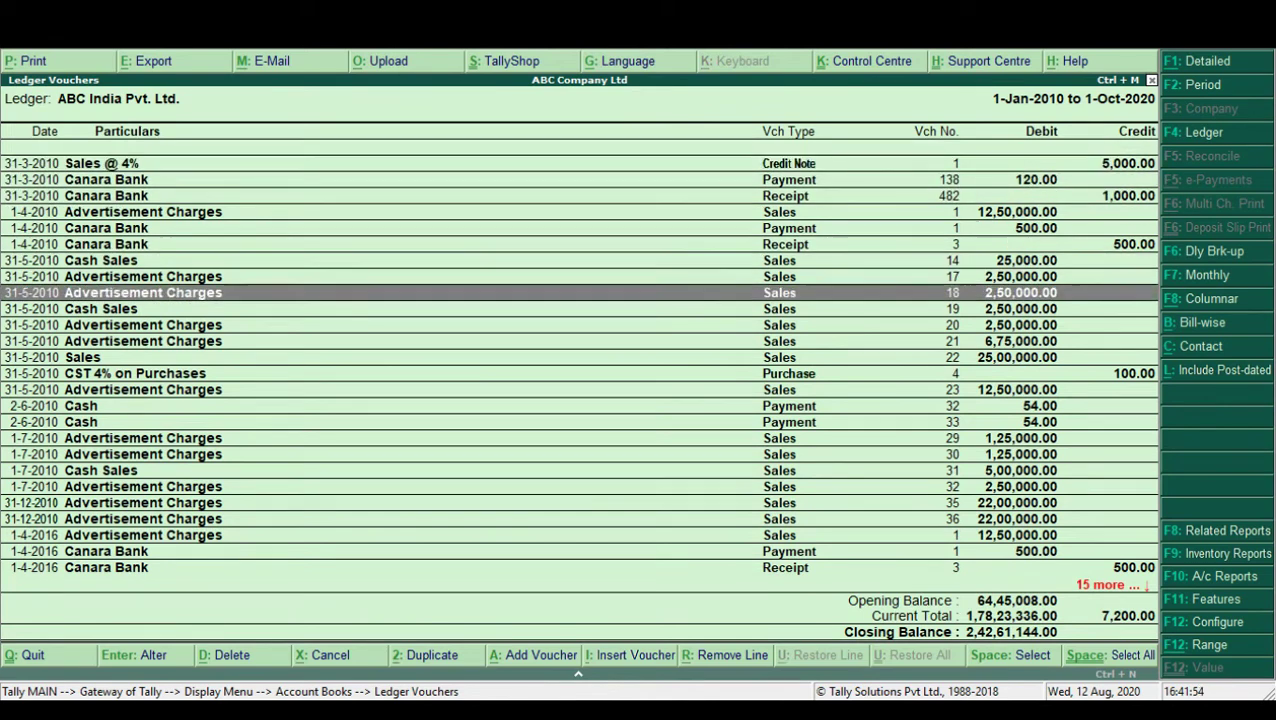
key(Down)
key(Down)
key(Down)
Step: View the Group Summary for the Primary group
key(Escape)
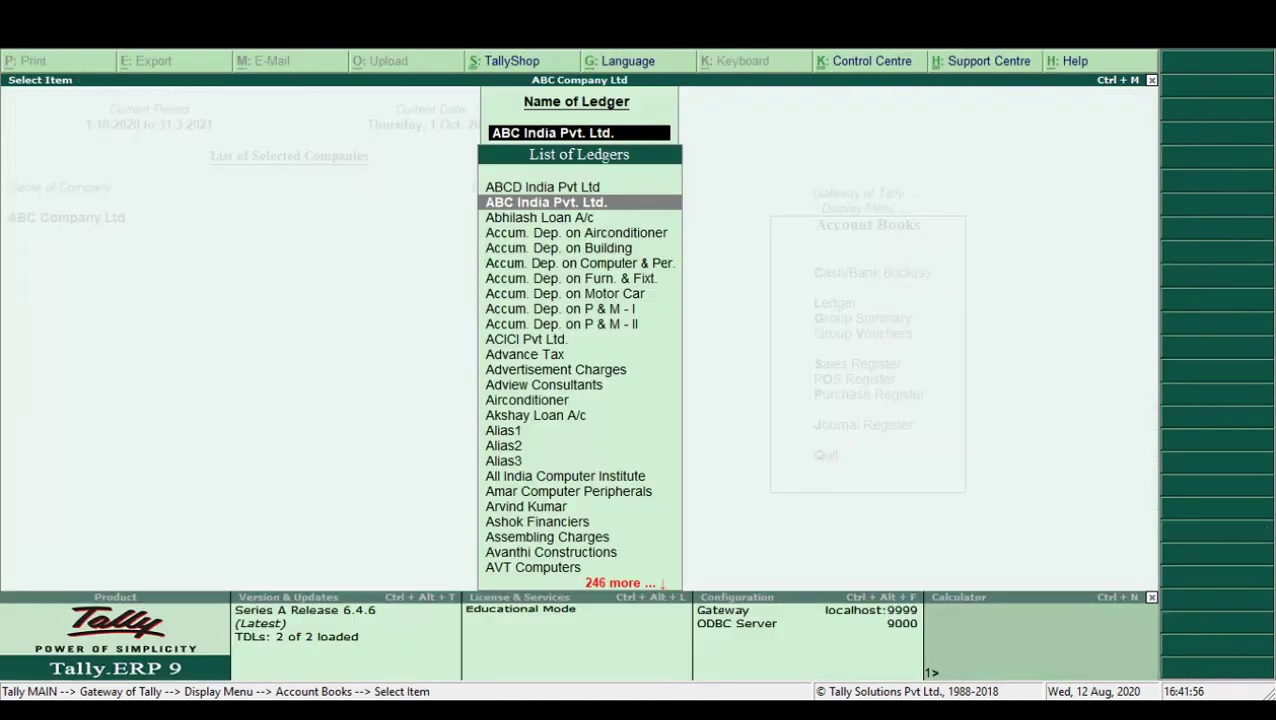
key(Escape)
key(Down)
key(Return)
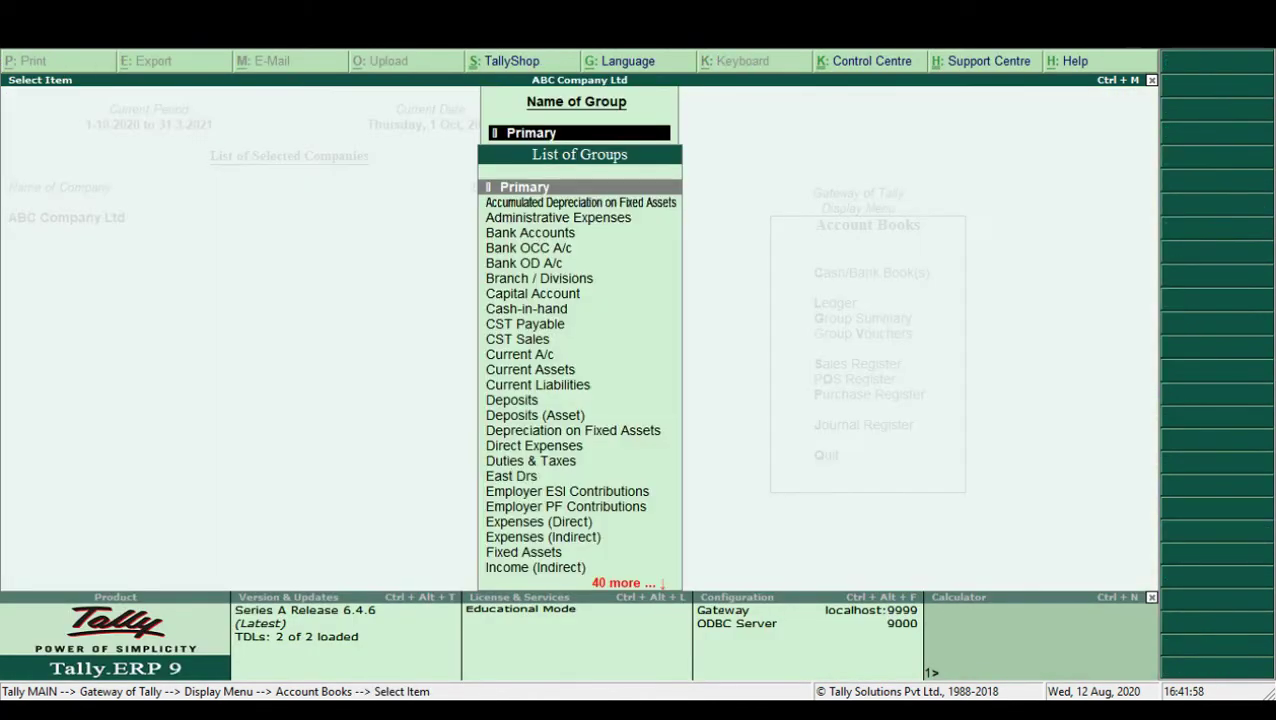
key(Return)
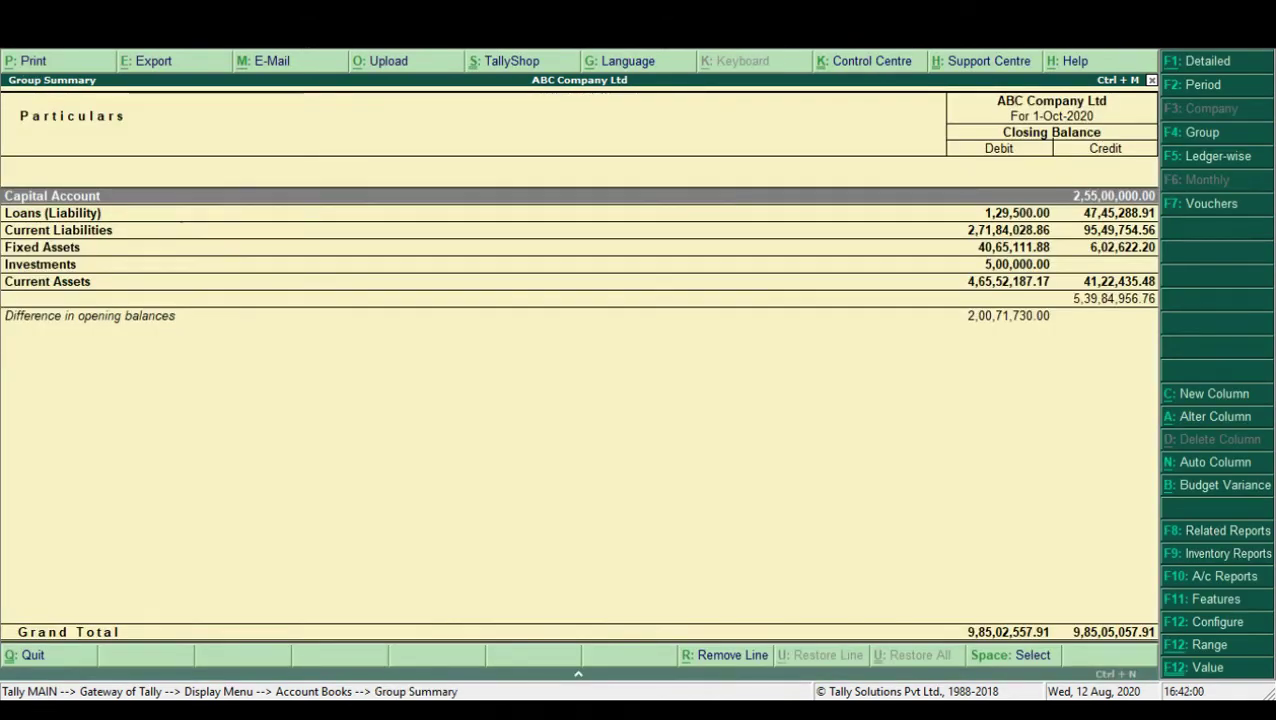
key(Escape)
Step: View the Sales Register and POS Register from Account Books
key(Escape)
key(Down)
key(Down)
key(Return)
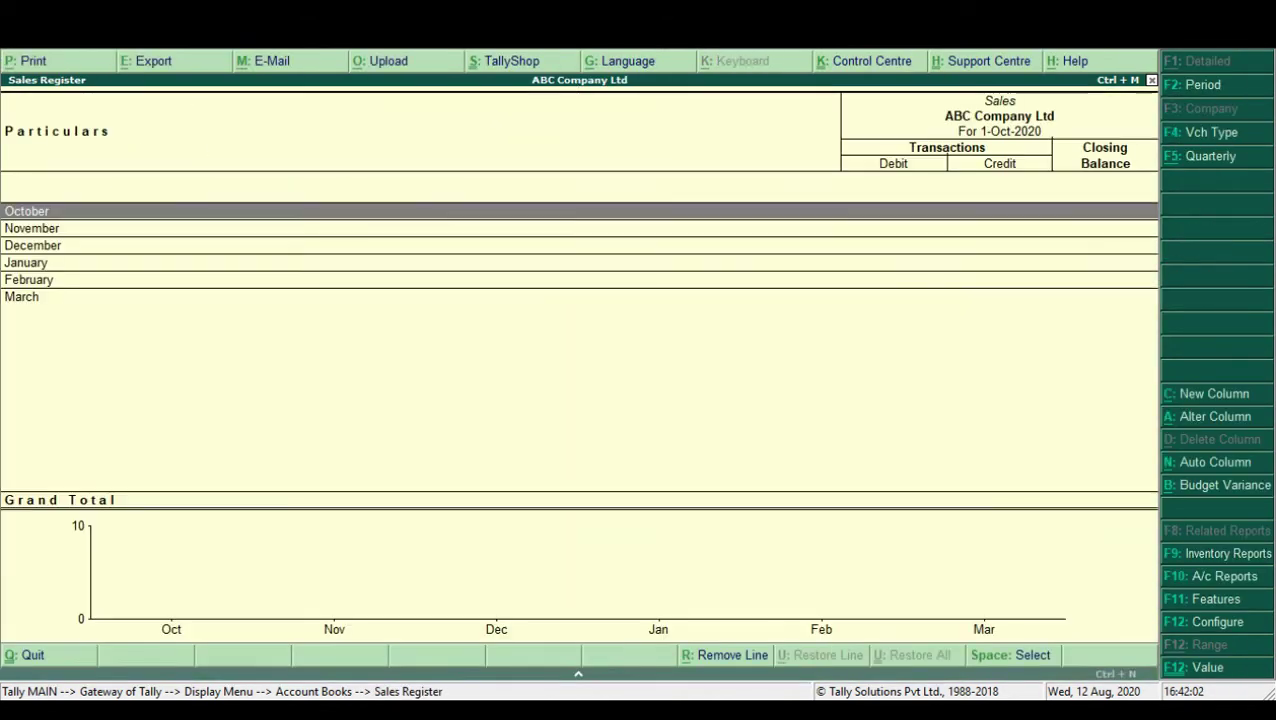
key(Escape)
key(Down)
key(Return)
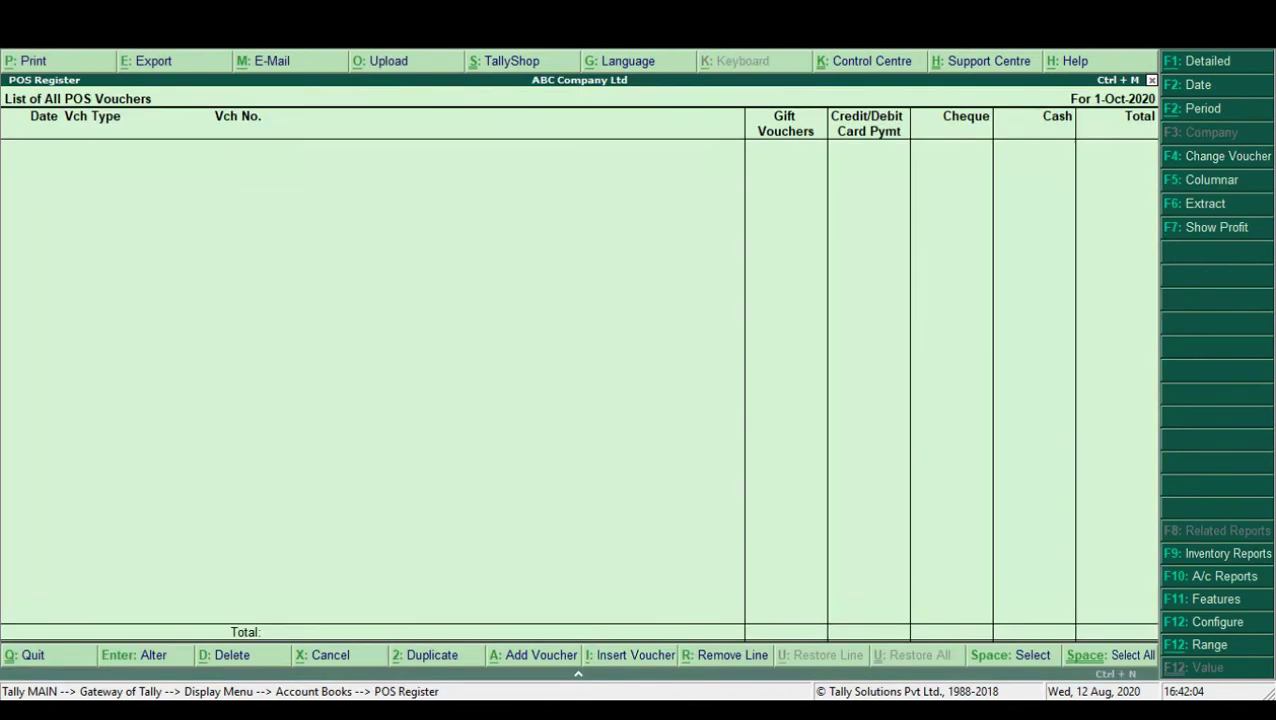
key(Escape)
key(Escape)
key(Down)
Step: Open the Bills Receivable outstandings report from Statements of Accounts
key(Return)
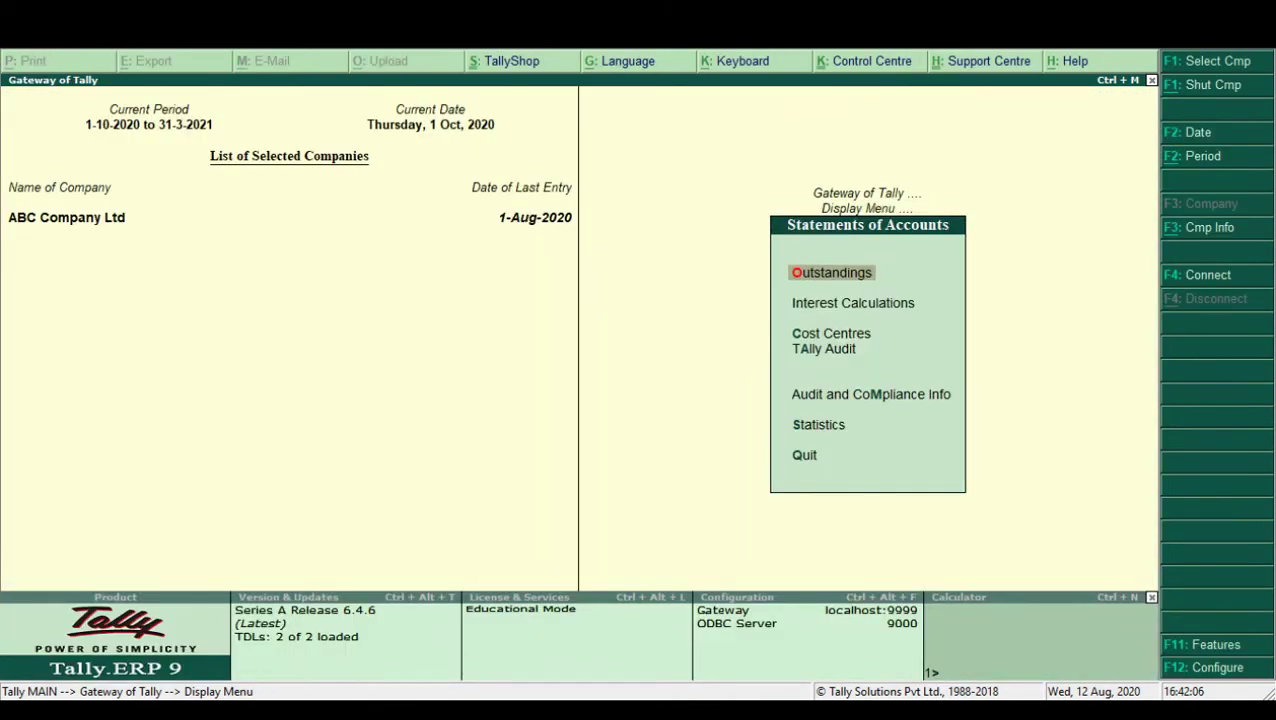
key(Return)
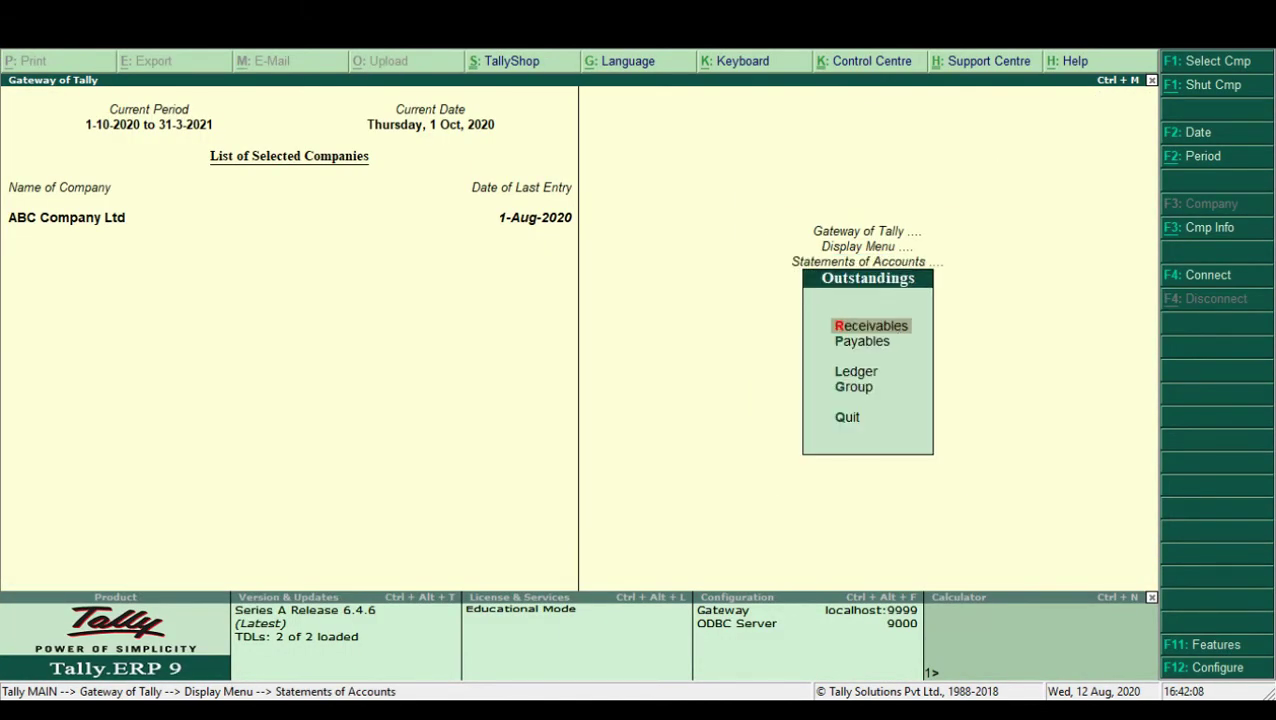
key(g)
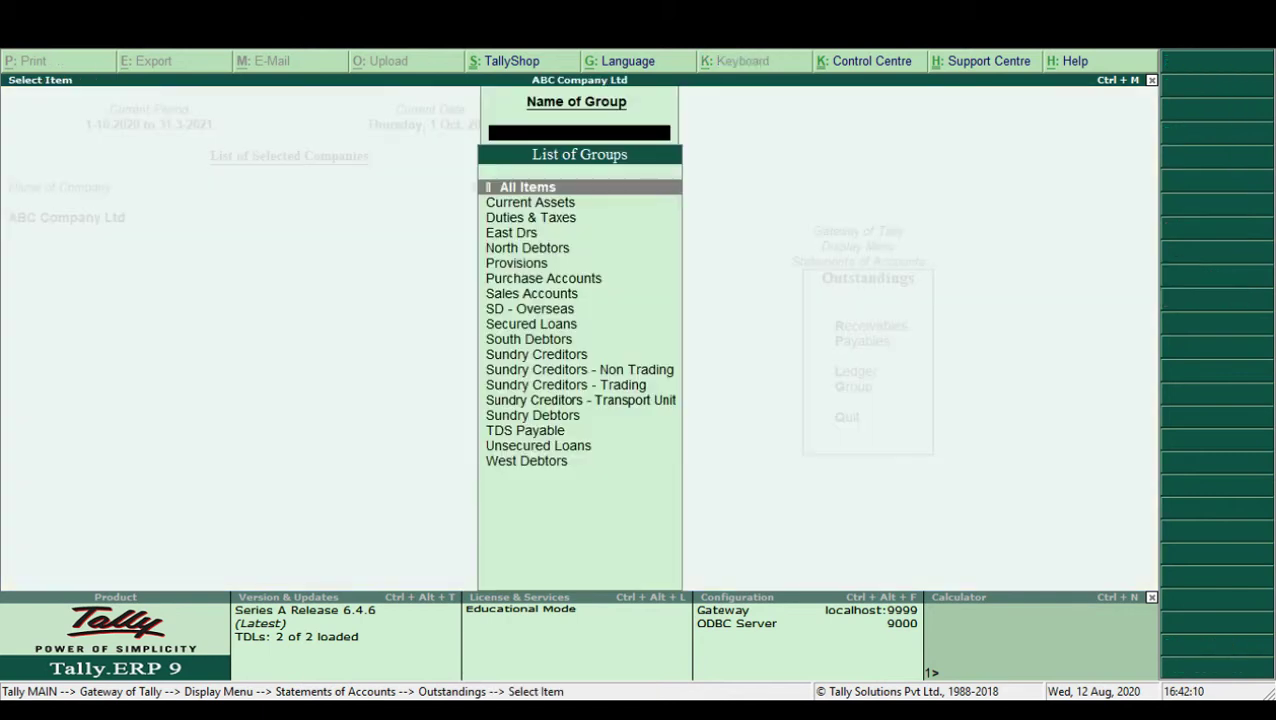
key(Return)
Step: Browse the receivable bills from Al Op Bal 3 through Nest Computers to Global Traders, then close the report
key(Down)
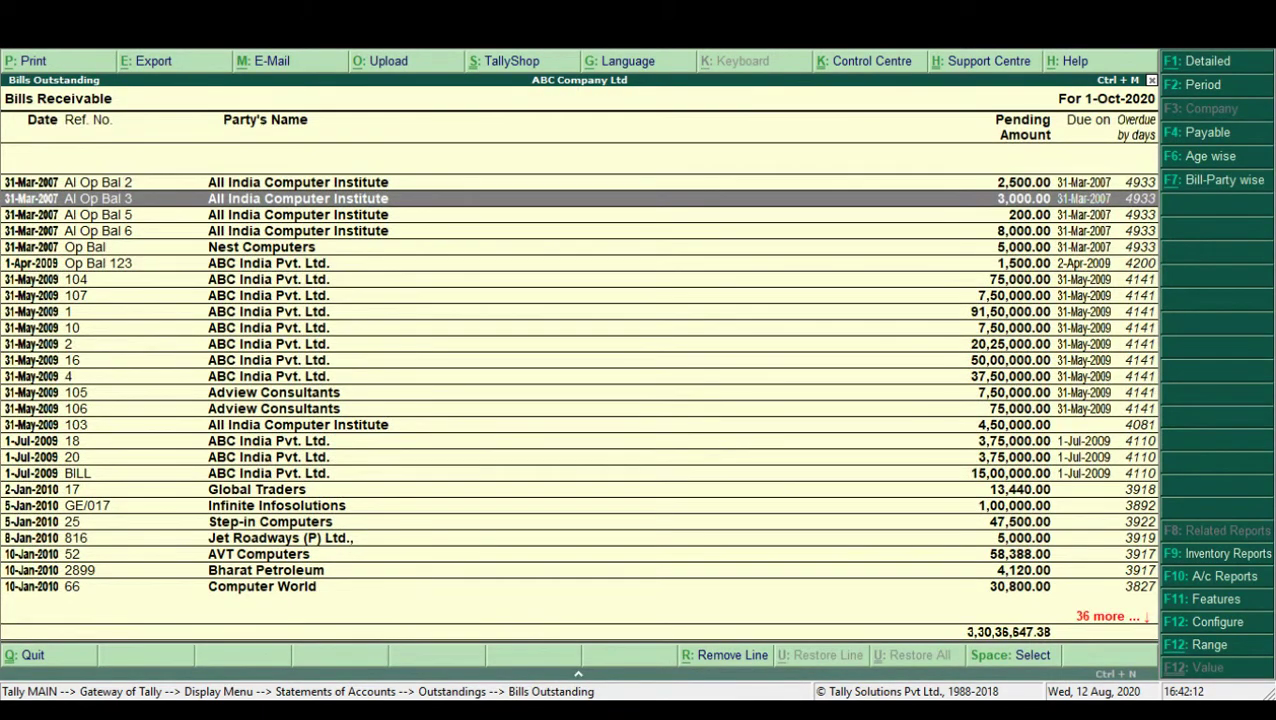
key(Down)
key(Down)
key(Down)
key(Down)
key(Down)
key(Down)
key(Up)
key(Up)
key(Up)
key(Up)
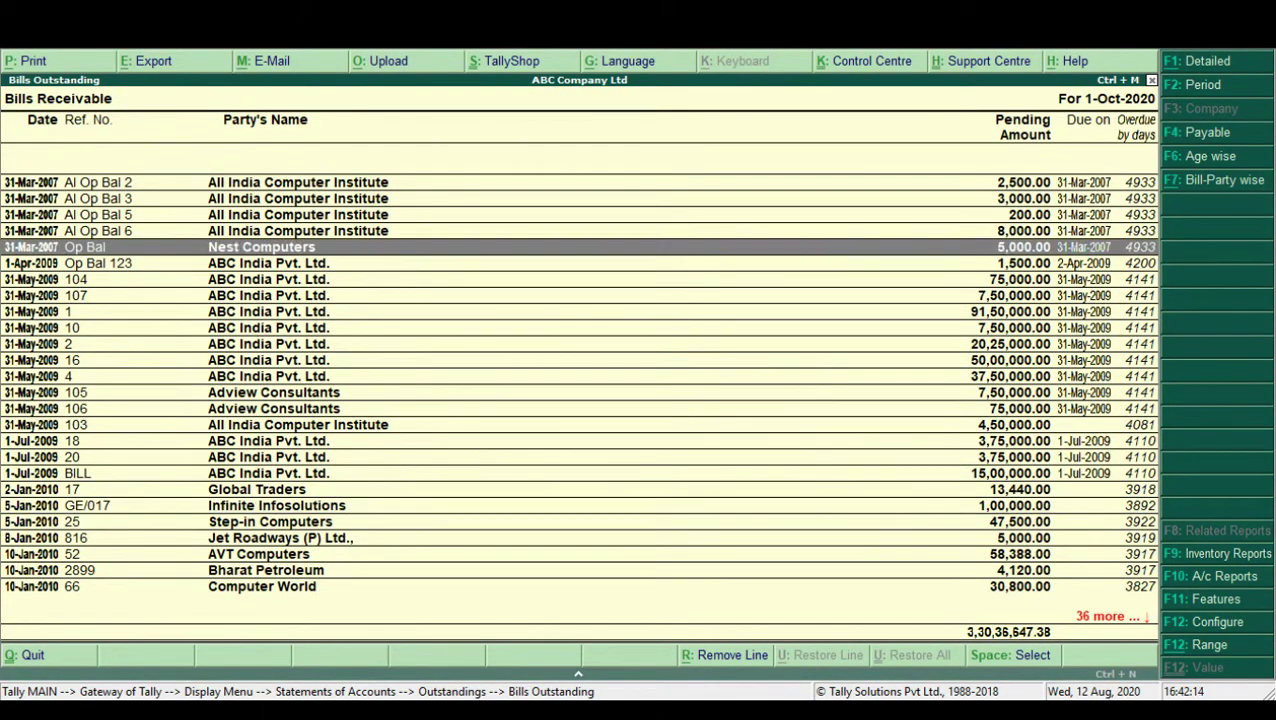
key(Up)
key(Up)
key(Up)
key(Down)
key(Down)
key(Down)
key(Down)
key(Down)
key(Up)
key(Up)
key(Up)
key(Up)
key(Up)
key(Down)
key(Down)
key(Down)
key(Up)
key(Up)
key(Up)
key(Down)
key(Down)
key(Down)
key(Down)
key(Up)
key(Up)
key(Up)
key(Down)
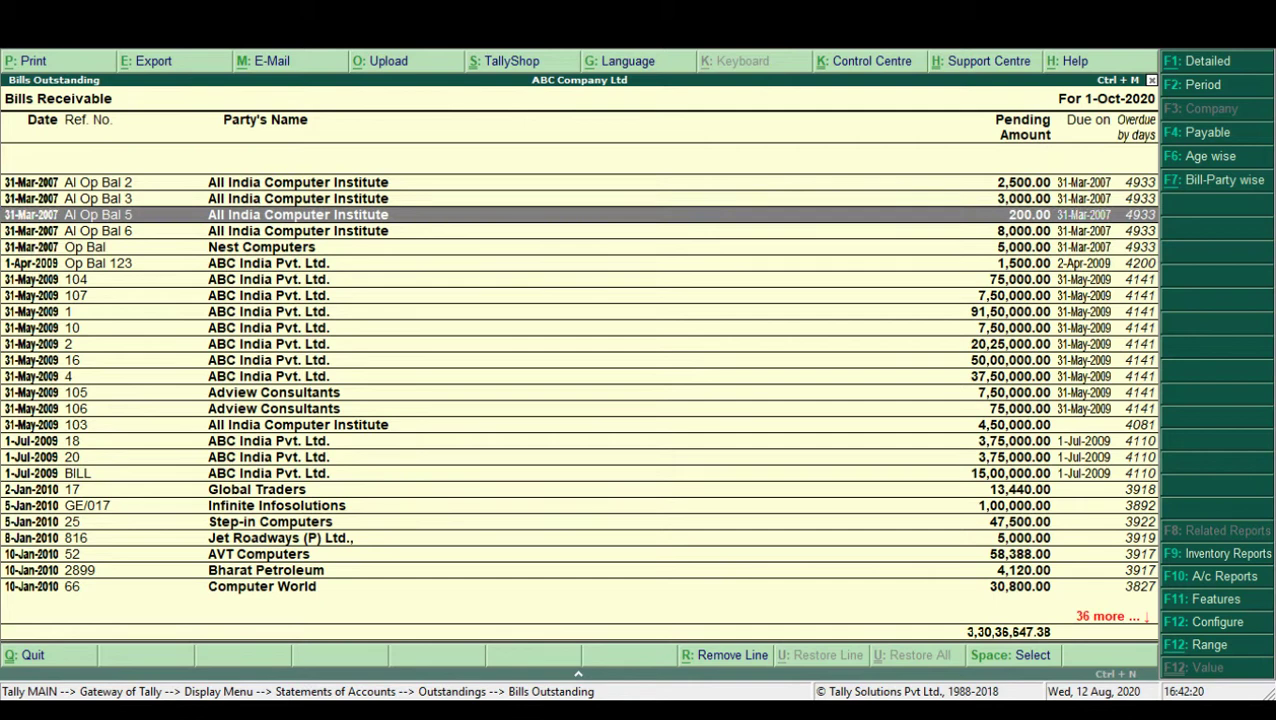
key(Down)
key(Down)
key(Down)
key(Down)
key(Down)
key(Down)
key(Down)
key(Down)
key(Down)
key(Down)
key(Down)
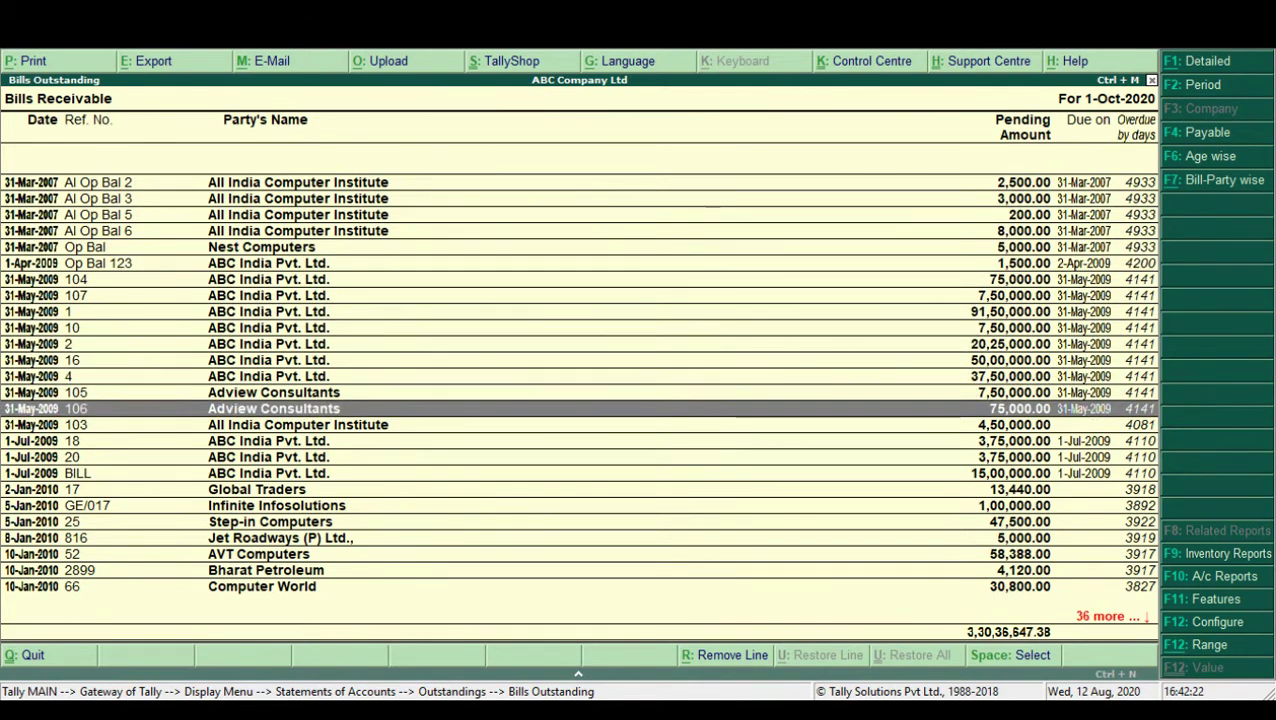
key(Down)
key(Down)
key(Down)
key(Down)
key(Down)
key(Escape)
key(Down)
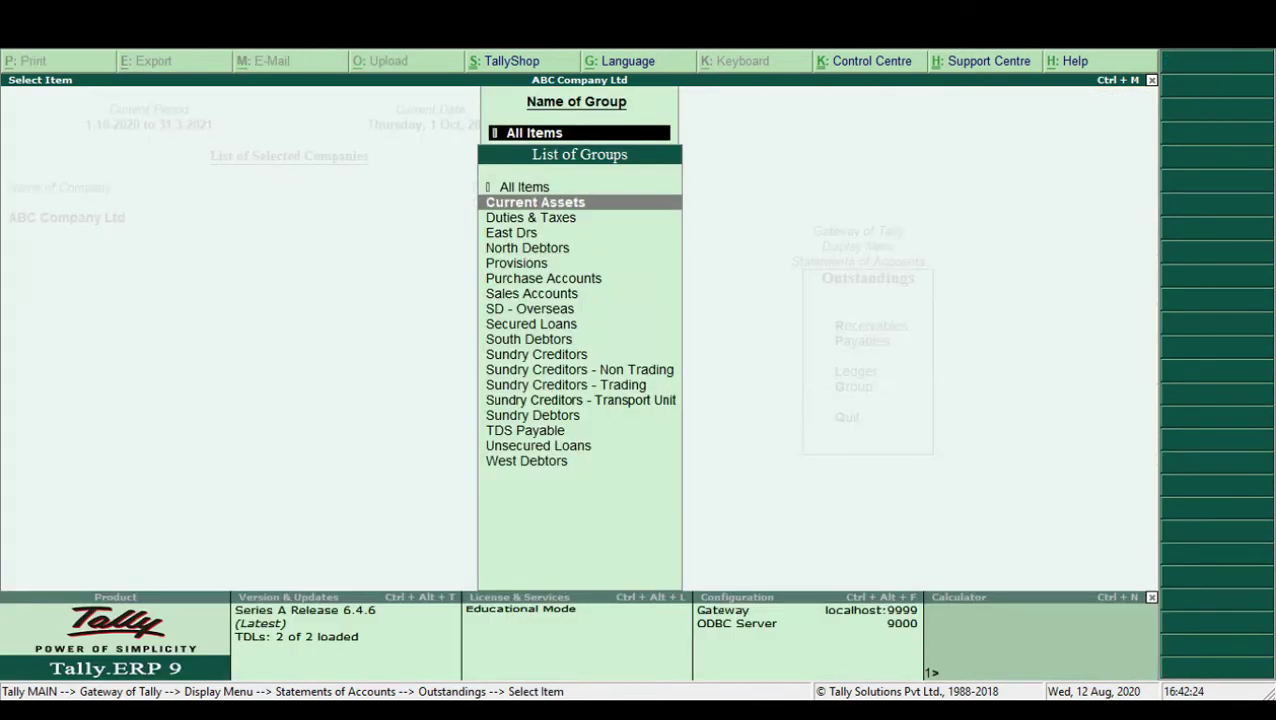
Step: View Bills Payable, toggling between party-wise and bill-wise listing, then close it
key(Escape)
key(Down)
key(Return)
key(Return)
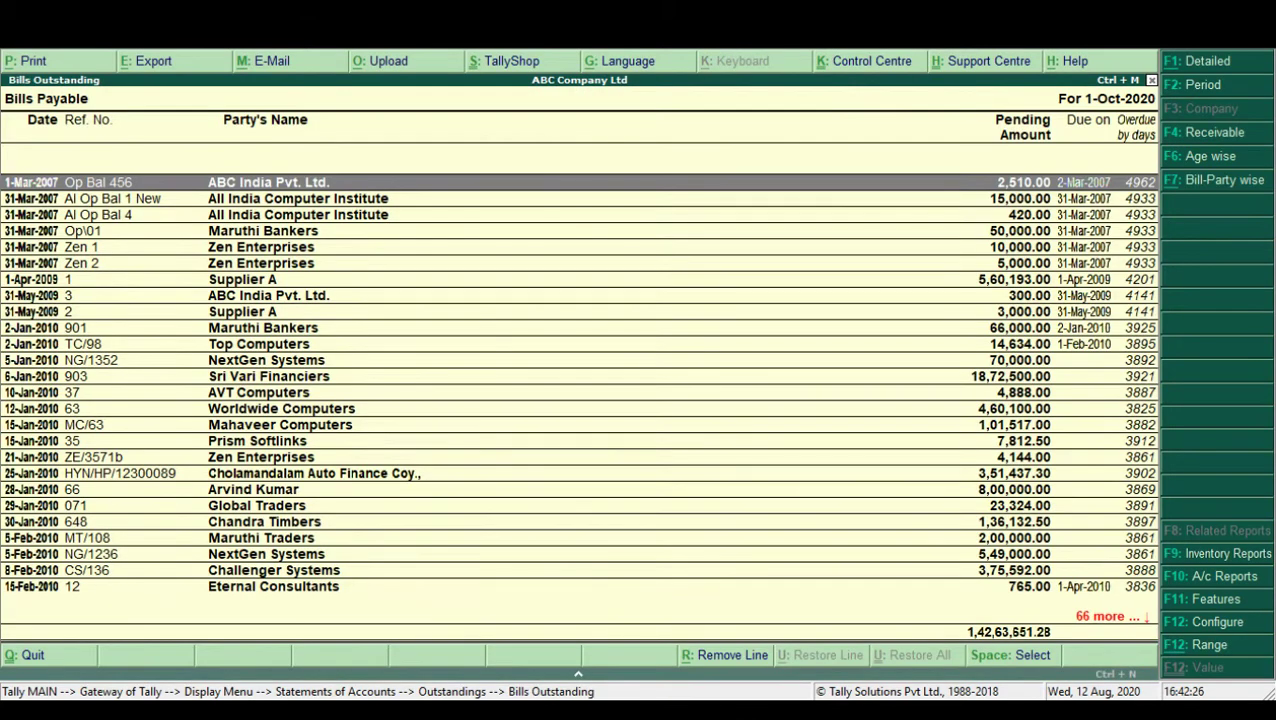
key(Down)
key(Down)
key(Down)
key(Down)
key(Down)
key(Down)
key(Down)
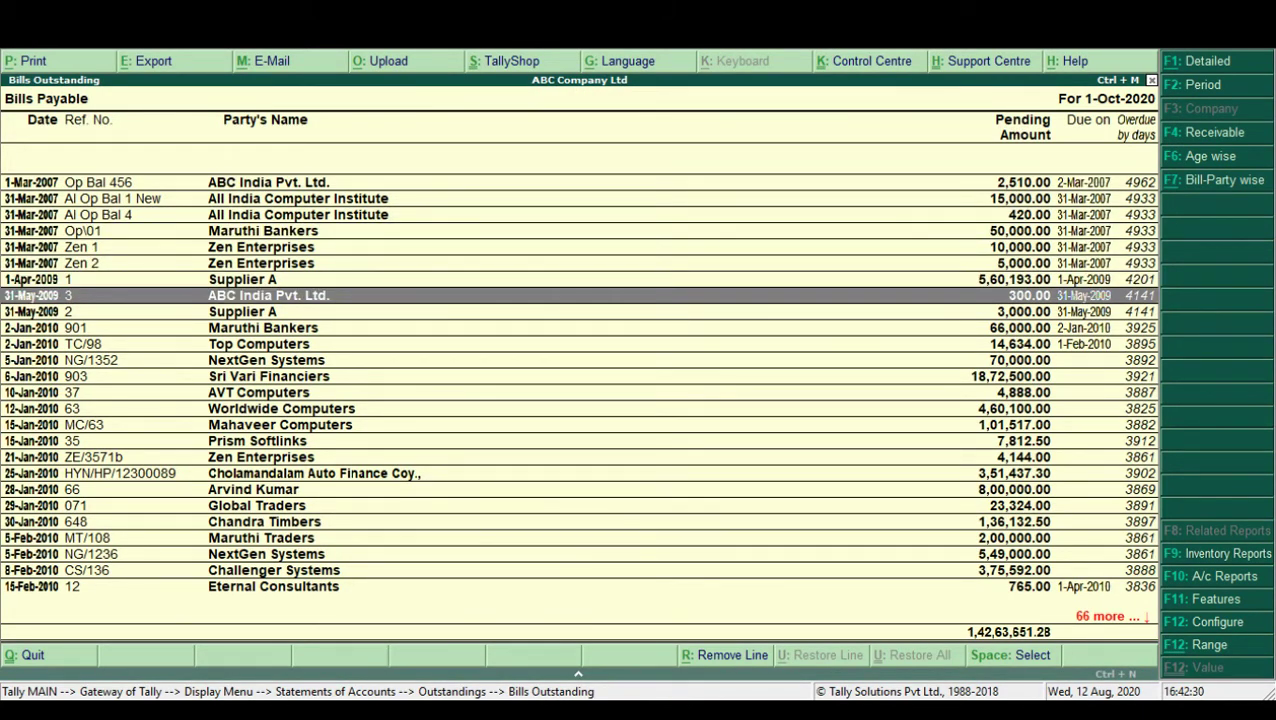
click(1196, 186)
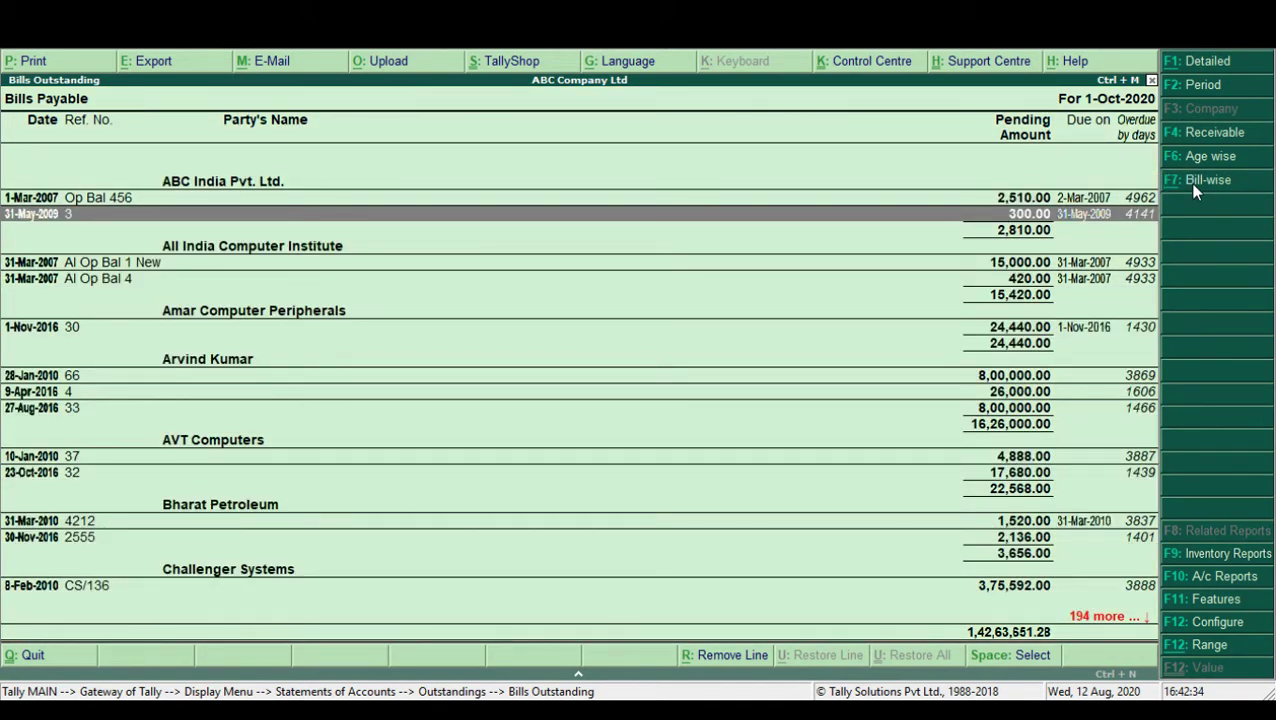
click(1196, 188)
key(Escape)
key(g)
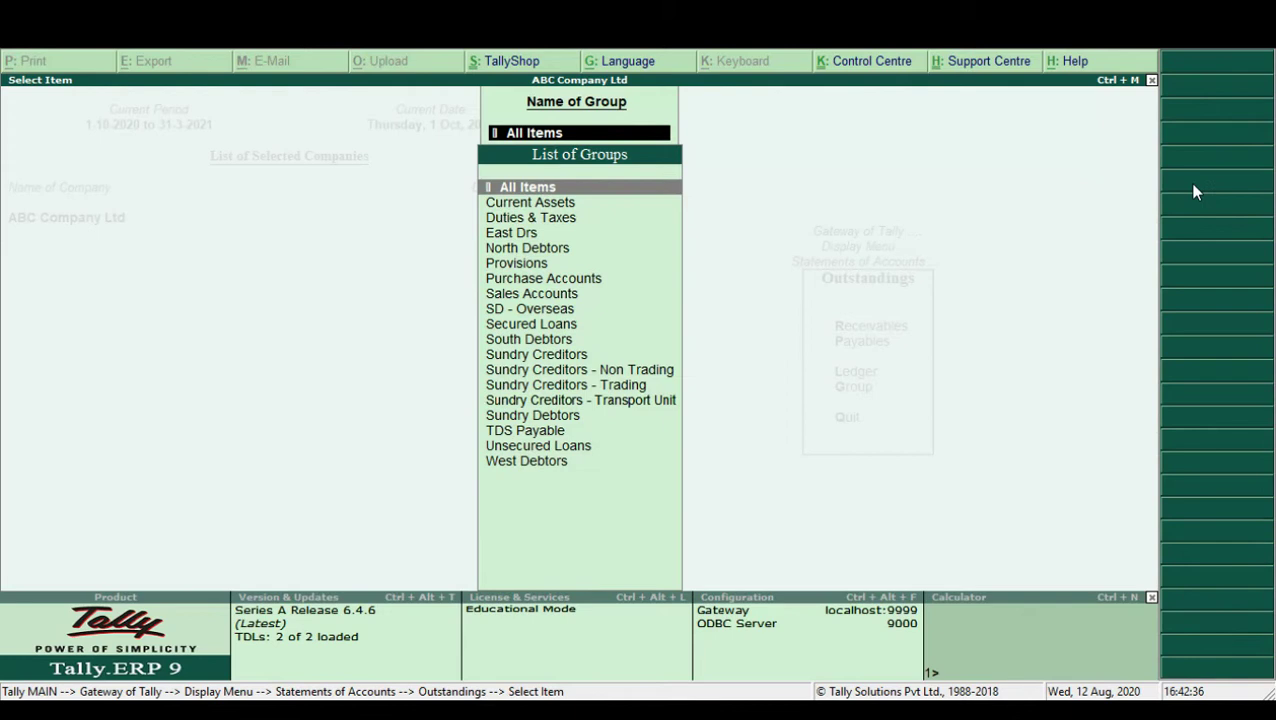
Step: View ledger outstandings for ABC India Pvt. Ltd., then close them
key(Escape)
key(Up)
key(Return)
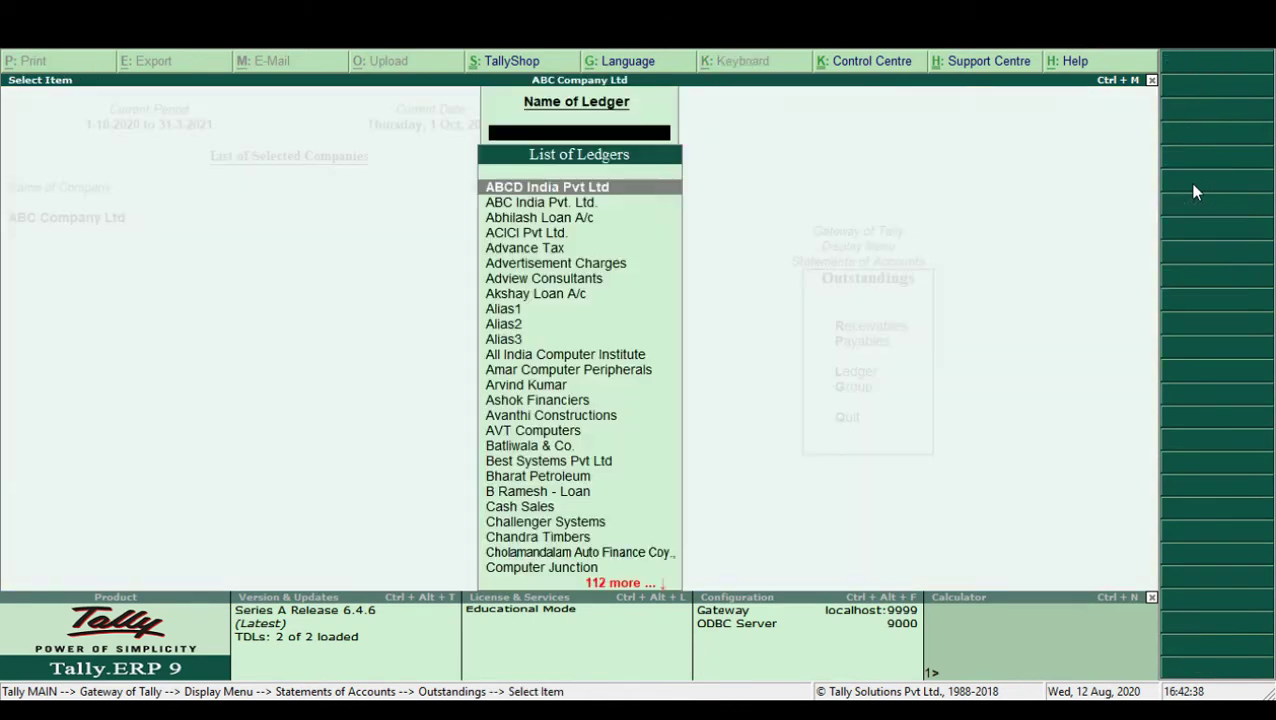
key(Down)
key(Return)
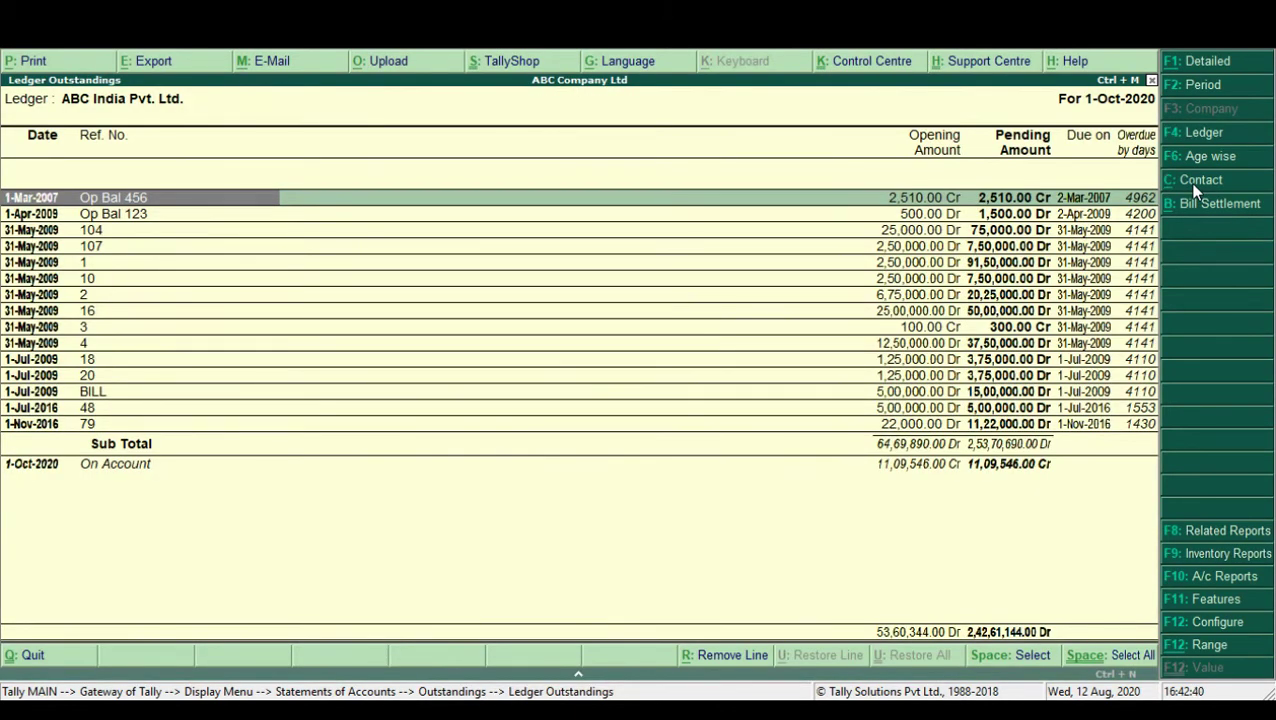
key(Escape)
key(Escape)
key(Escape)
key(Escape)
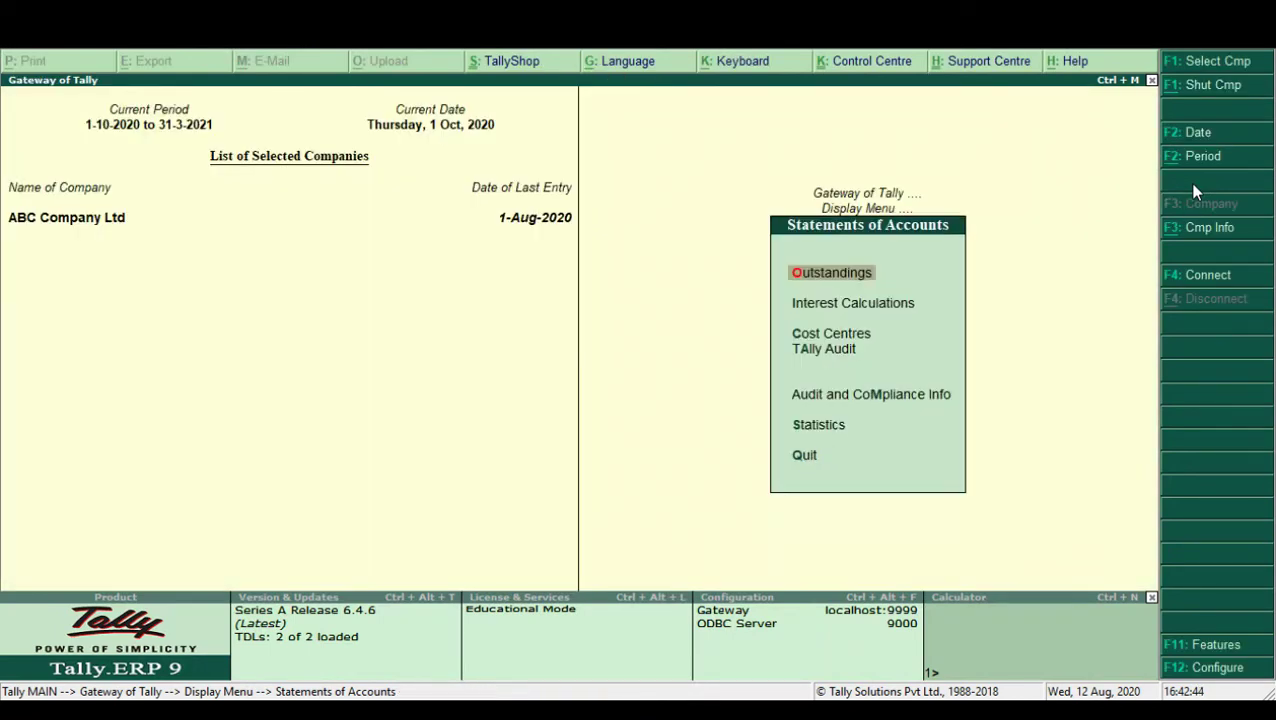
key(Return)
key(Down)
key(Down)
key(Down)
key(Return)
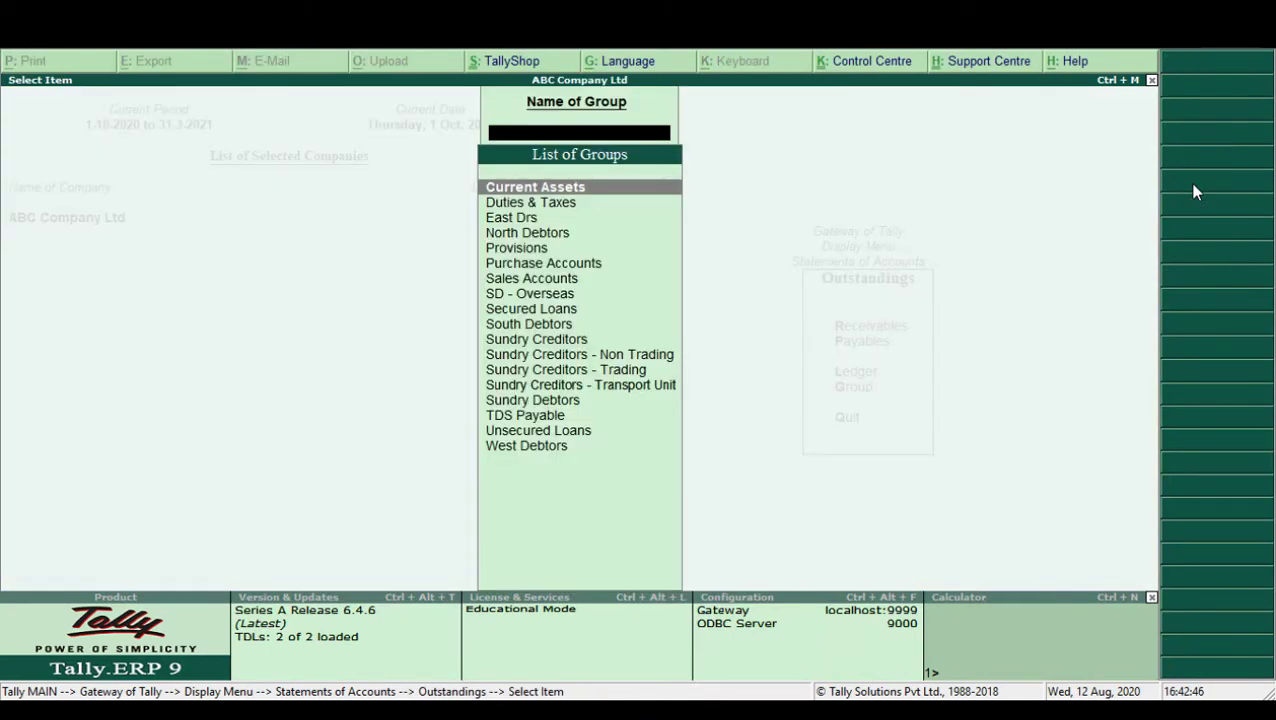
text(Sun)
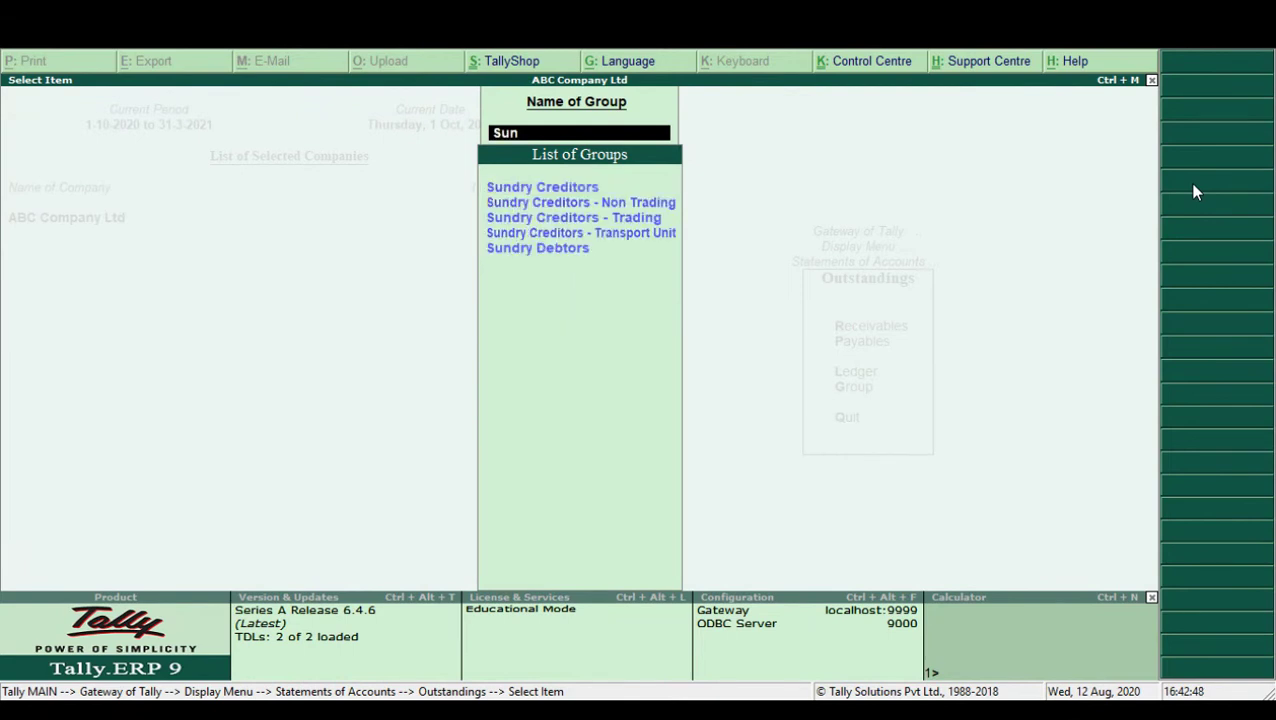
key(Return)
key(Escape)
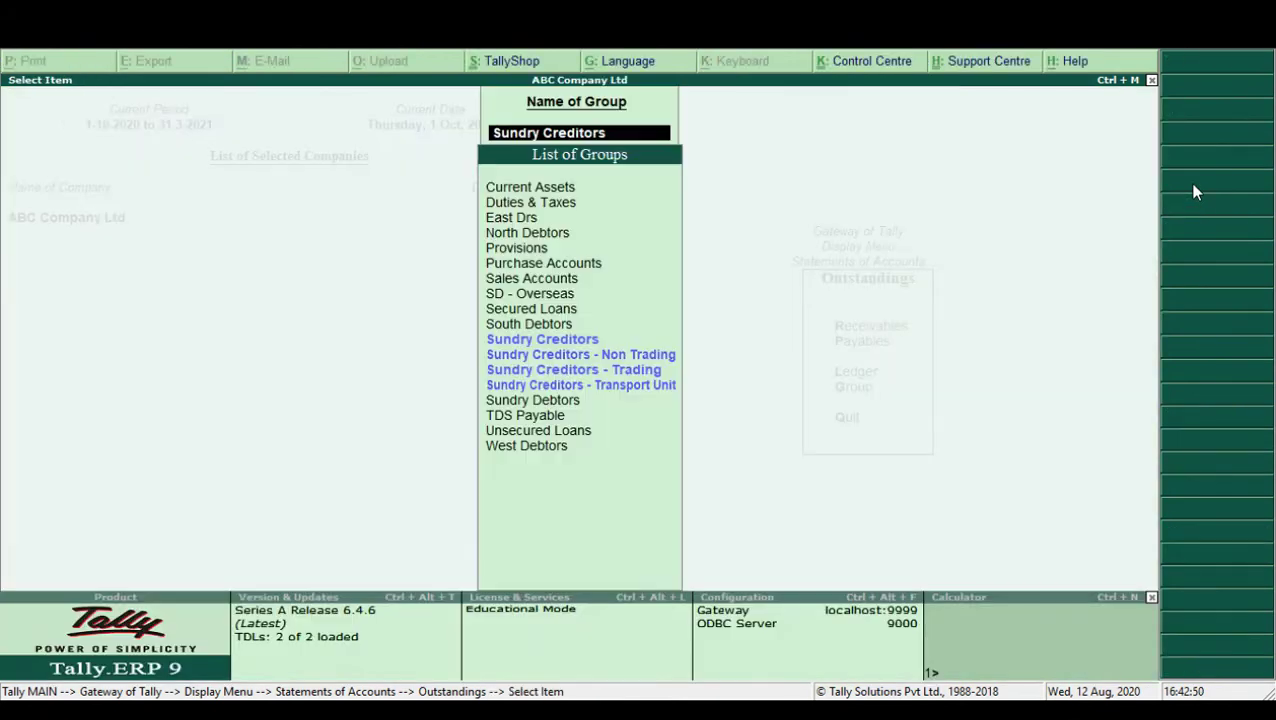
key(Escape)
key(Escape)
key(Down)
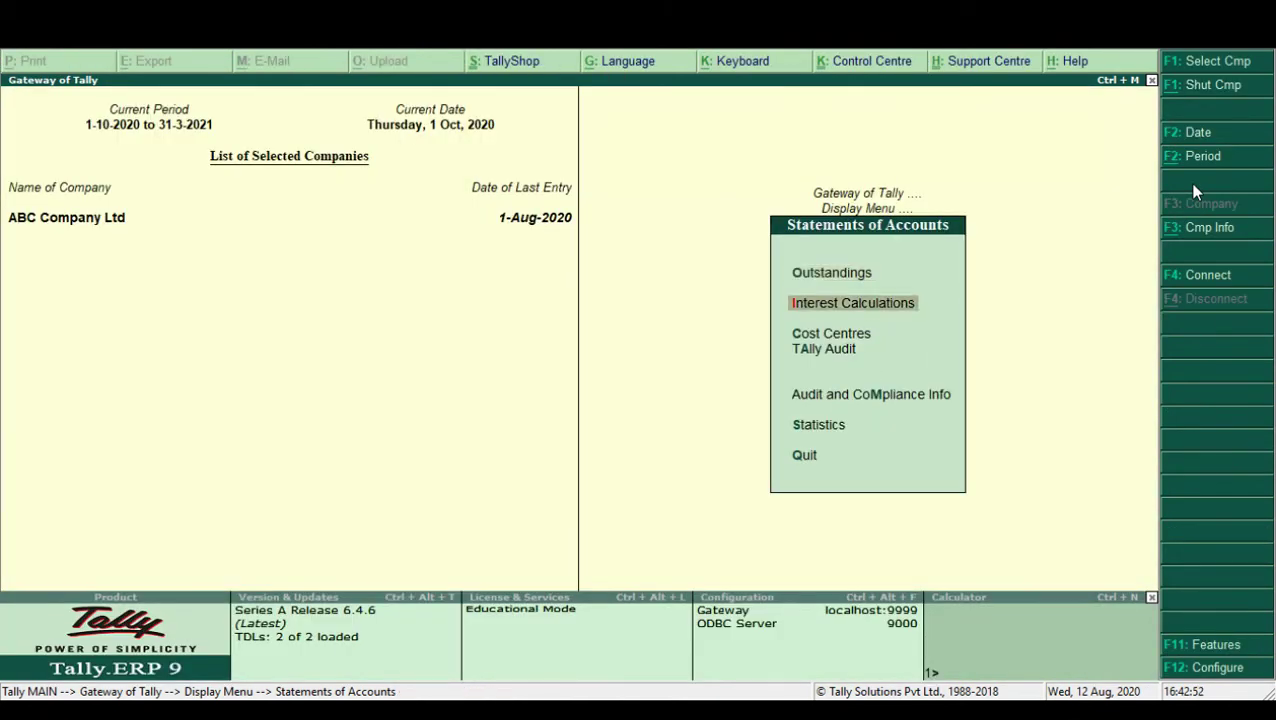
key(Down)
key(Return)
Step: View the Cost Category Summary and the Accounts cost centre summary
key(Return)
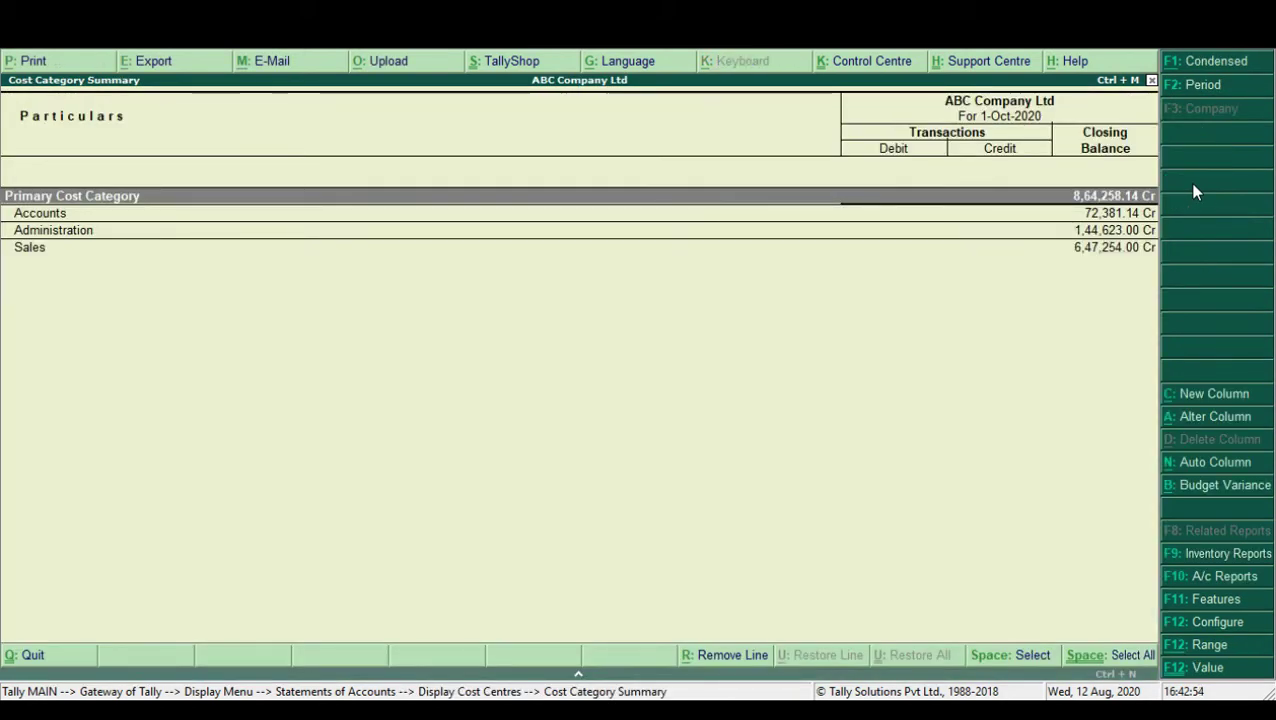
key(Down)
key(Down)
key(Up)
key(Return)
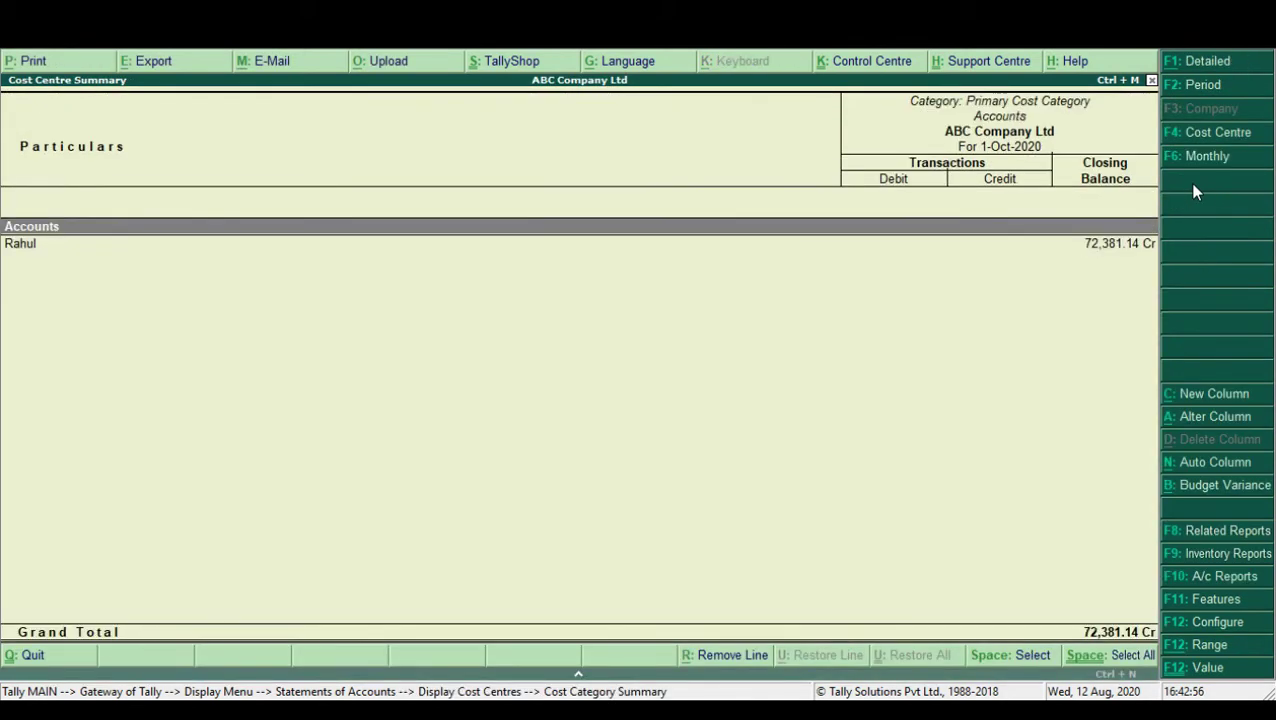
Step: View the Cost Centre Break-up for Accounts, drilling into Current Liabilities
key(Return)
key(Escape)
key(Escape)
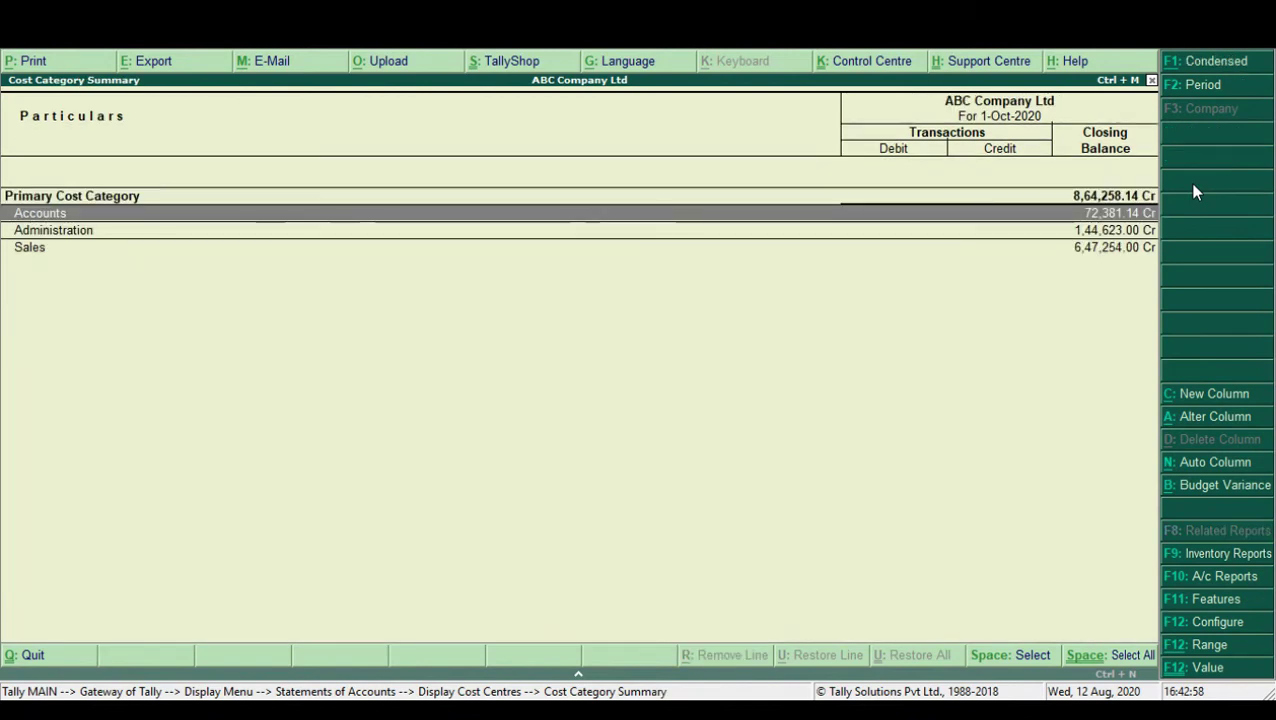
key(Escape)
key(Down)
key(Return)
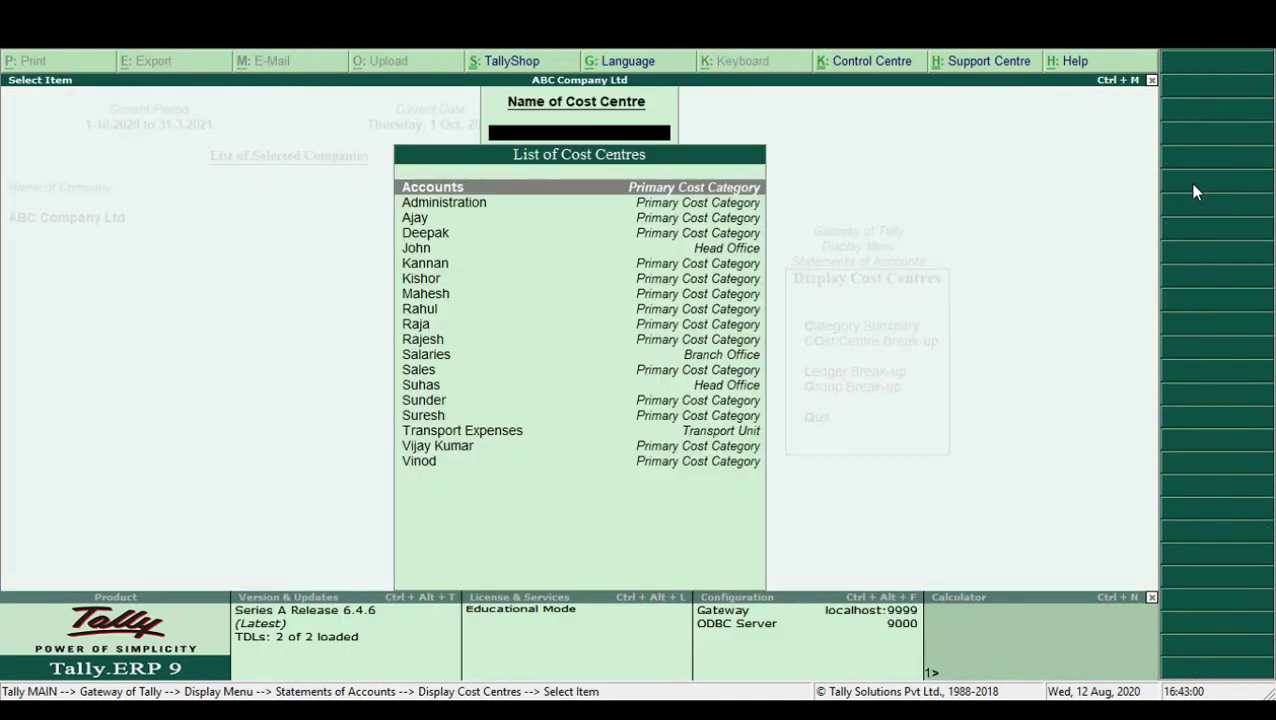
key(Return)
key(Return)
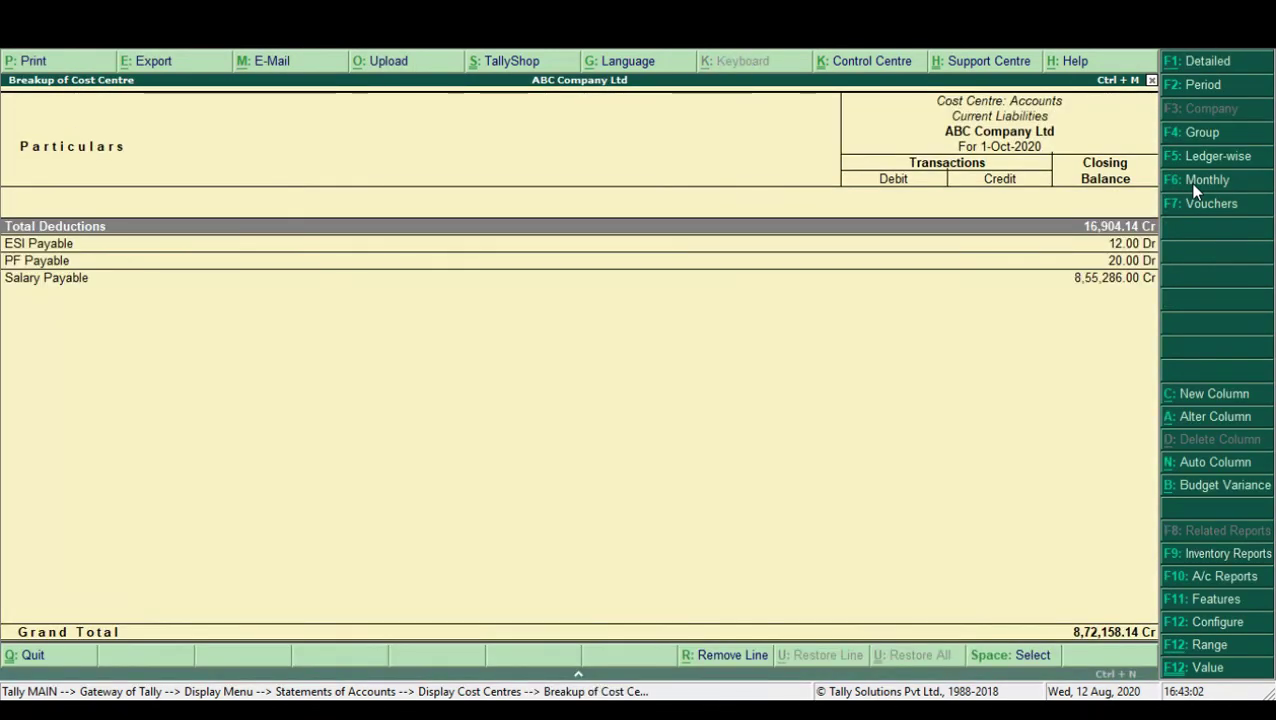
key(Return)
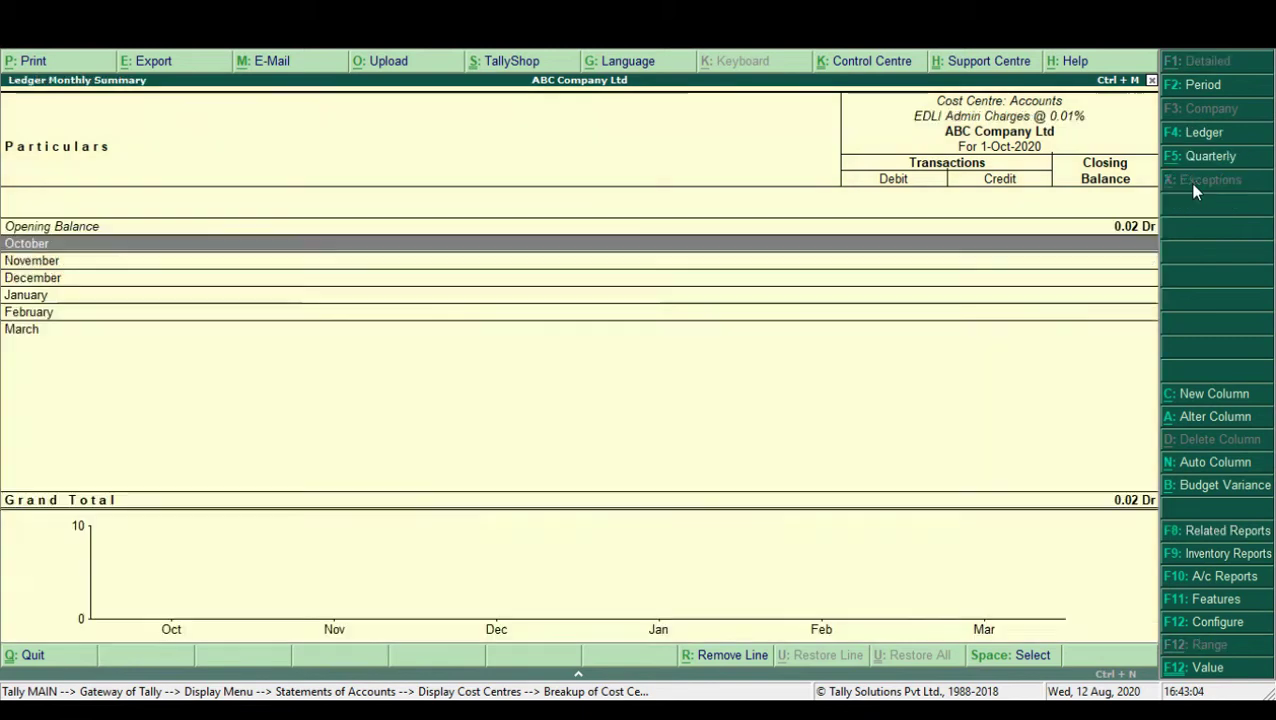
key(Escape)
key(Escape)
key(Escape)
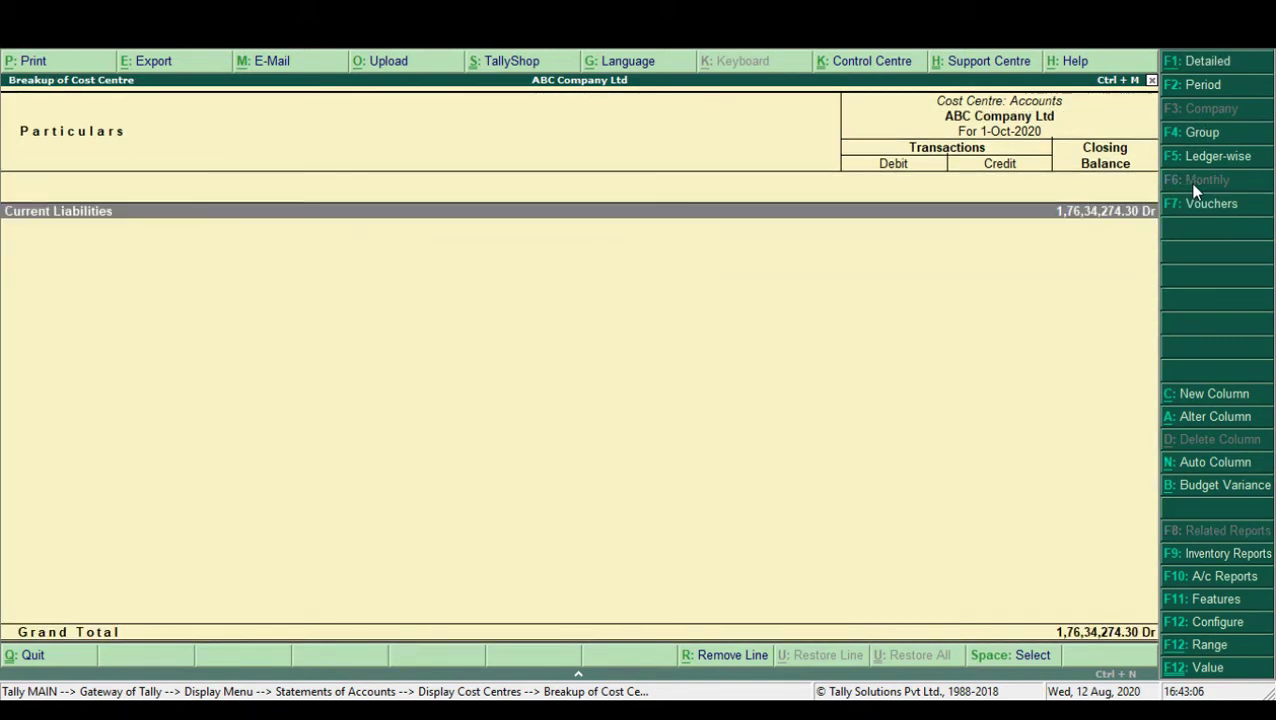
key(Escape)
Step: View the Ledger Break-up for Salary Payable, including Basic Pay, then return to the Display Menu
key(Escape)
key(Down)
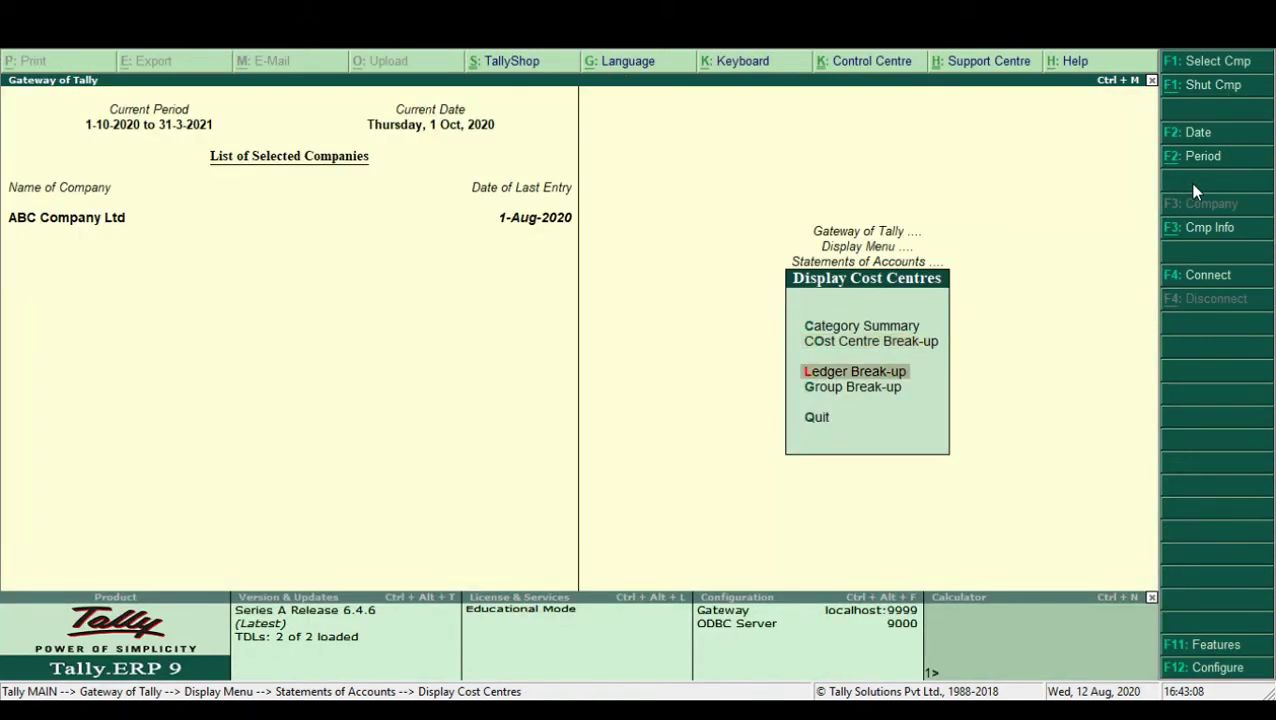
key(Return)
key(Return)
key(Escape)
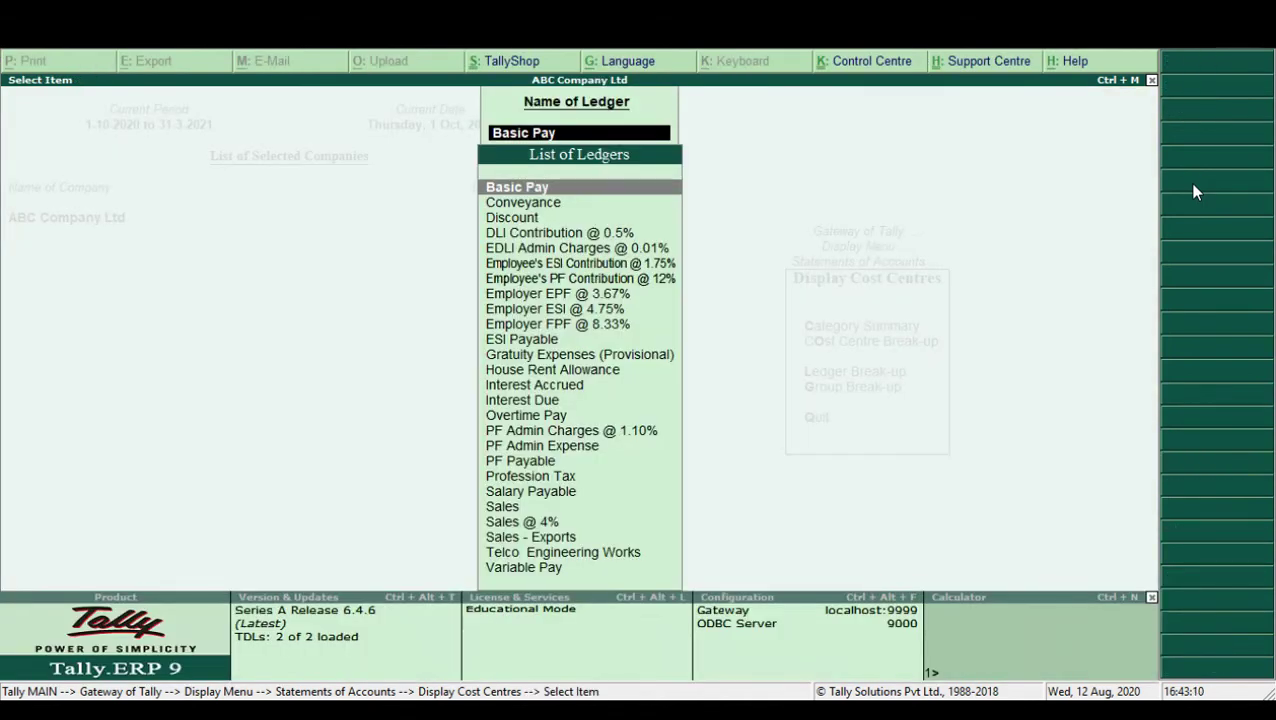
text(s)
key(Down)
key(Up)
key(Return)
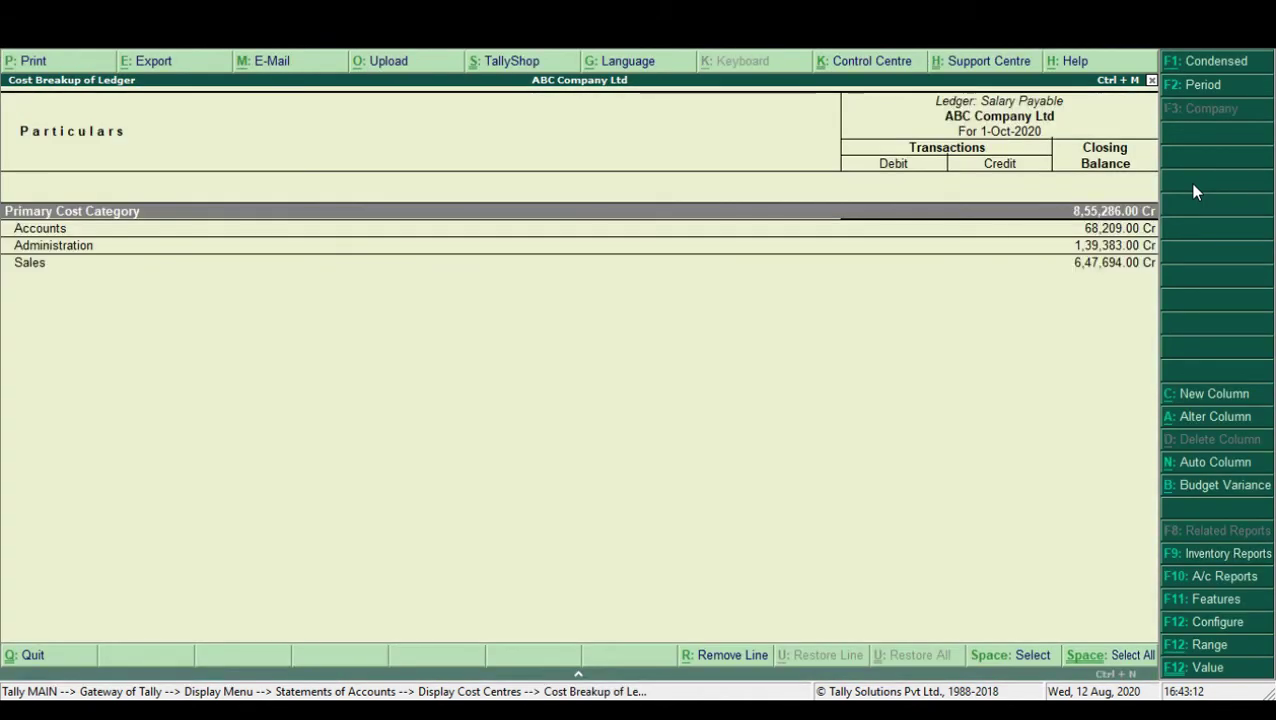
key(Escape)
key(Escape)
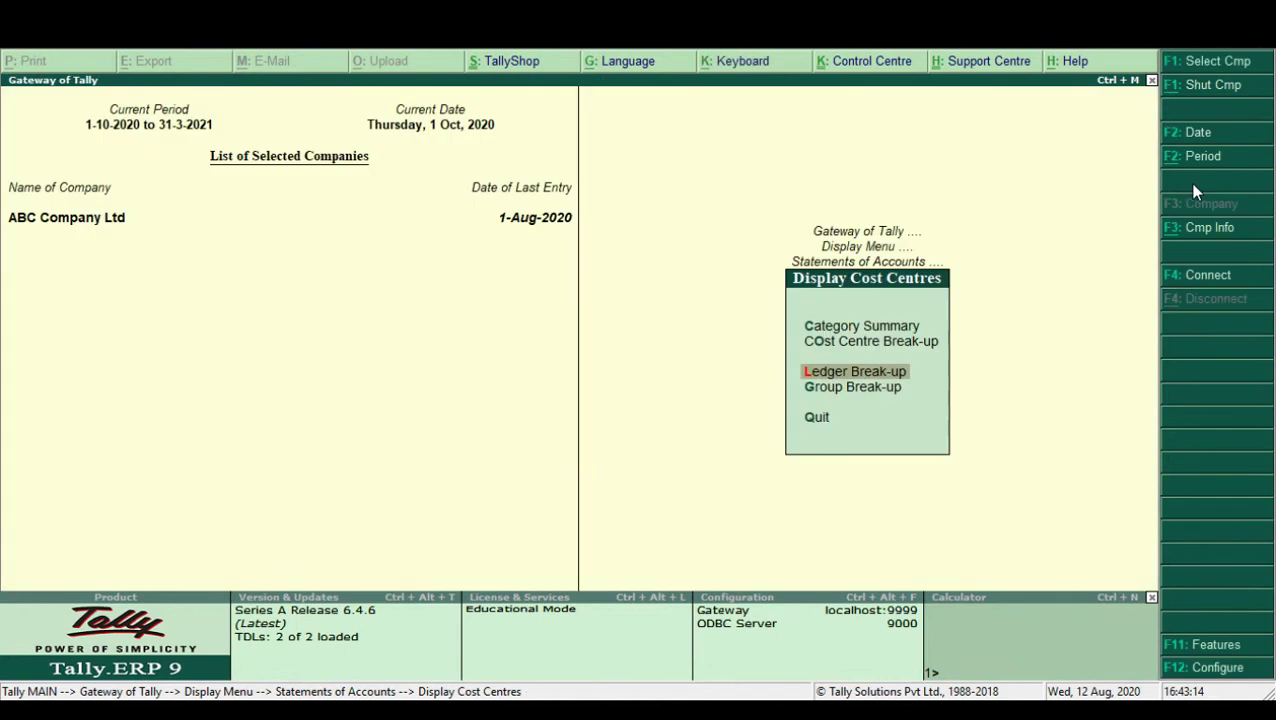
key(Escape)
key(Down)
key(Down)
key(Escape)
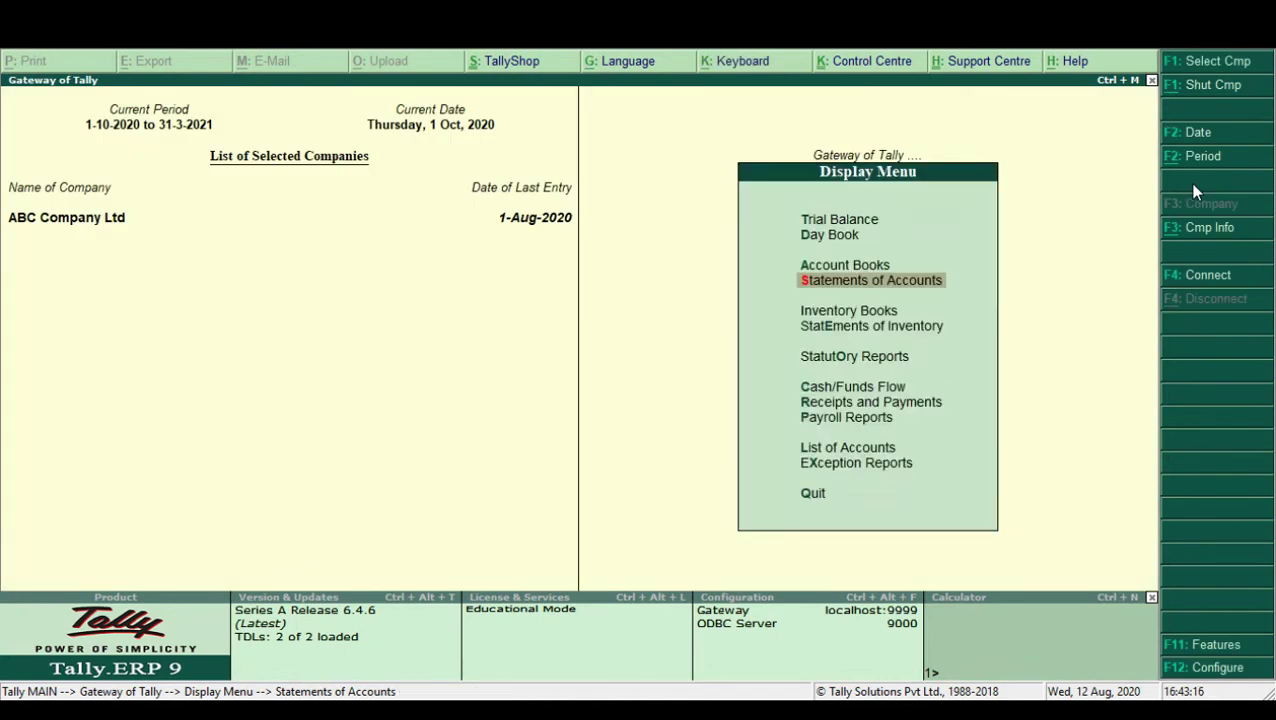
Step: View a stock item's monthly summary and October vouchers in Inventory Books
key(Down)
key(Return)
key(Return)
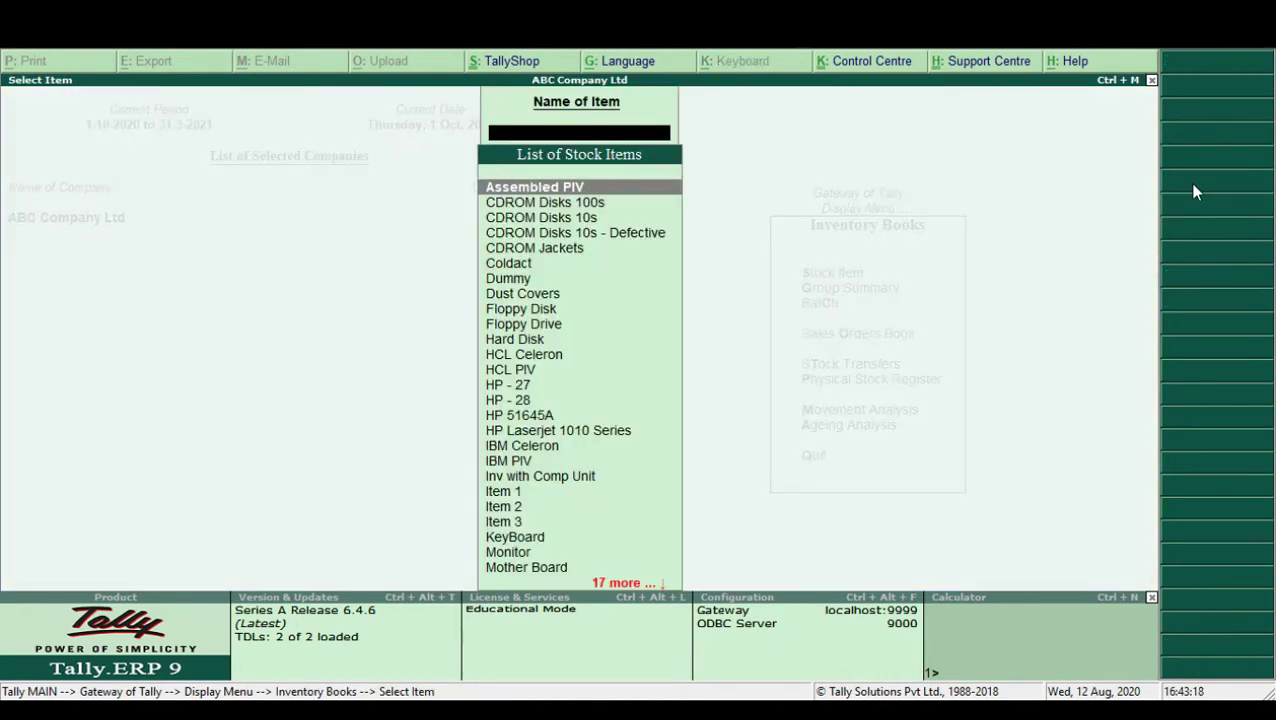
key(Return)
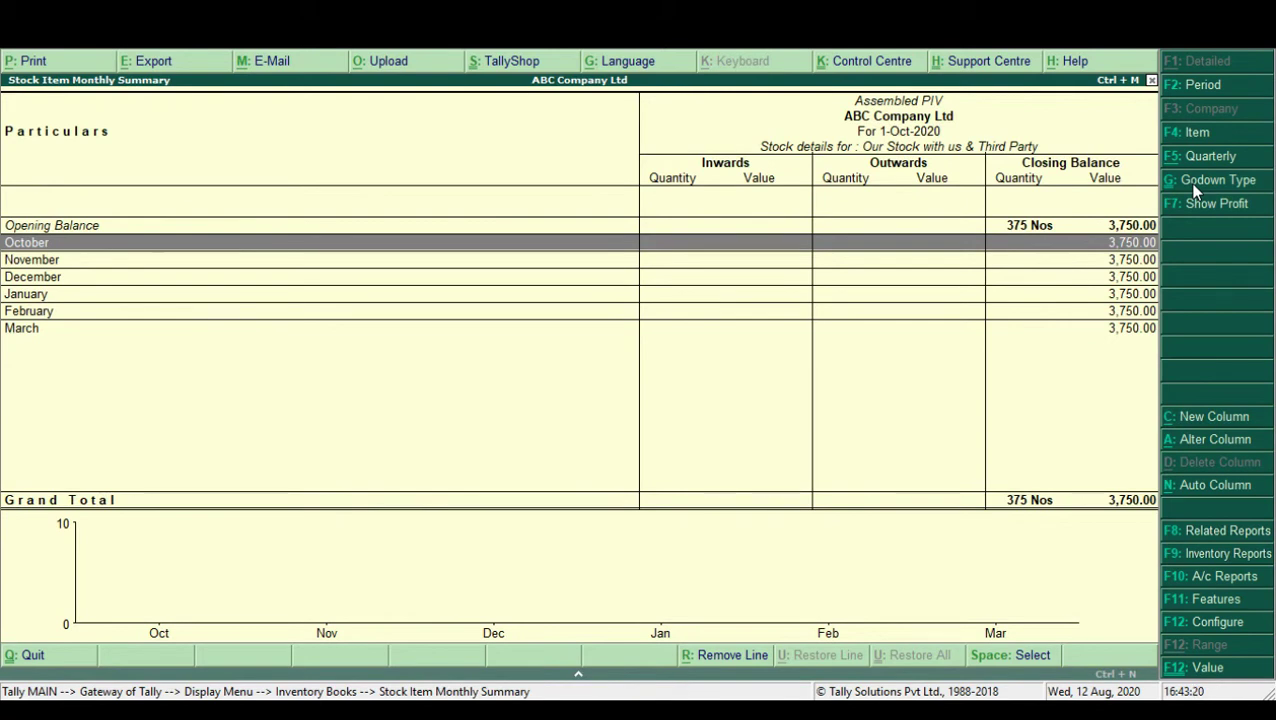
key(Return)
key(Escape)
key(Escape)
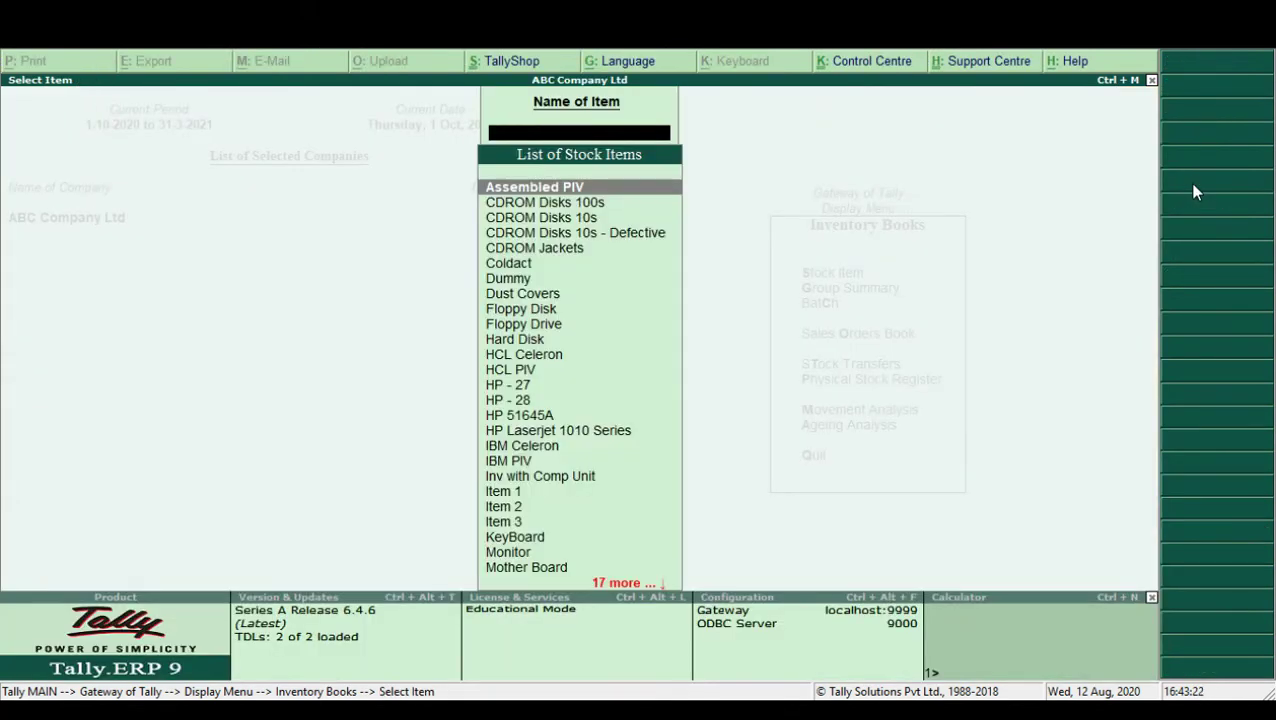
key(Escape)
Step: View the batch items report
key(Down)
key(Down)
key(Return)
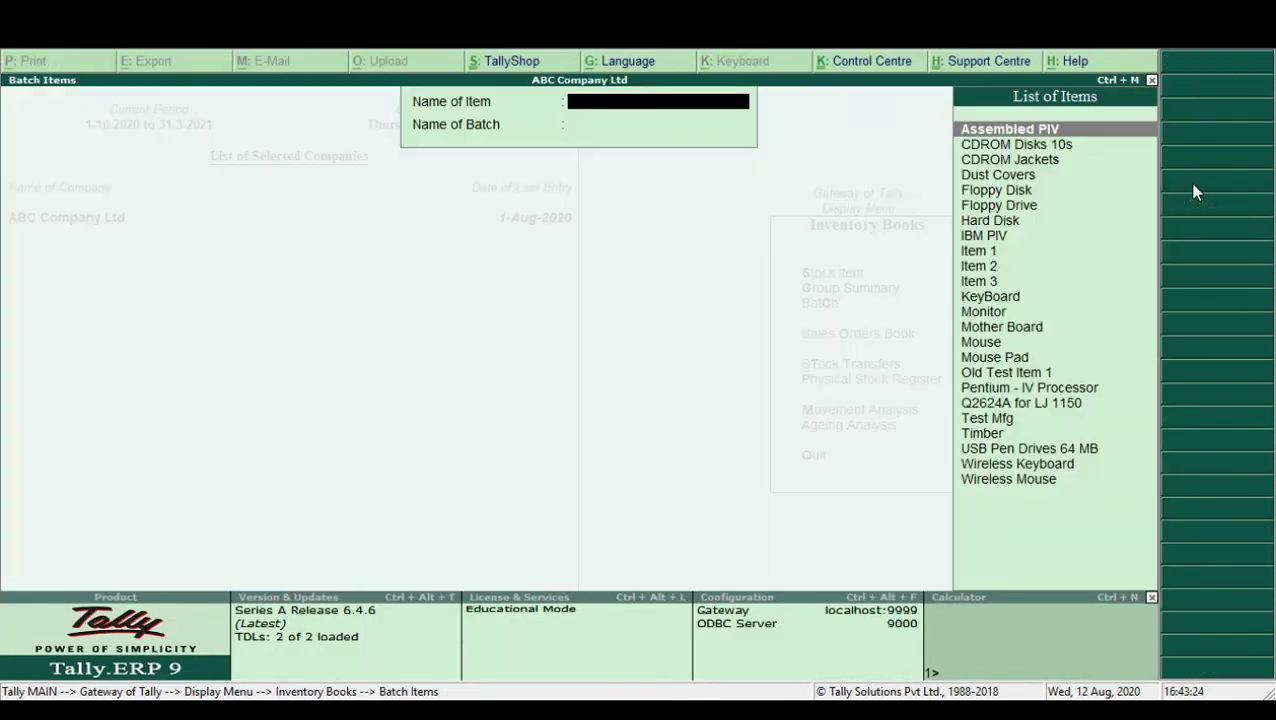
key(Escape)
key(Escape)
key(Down)
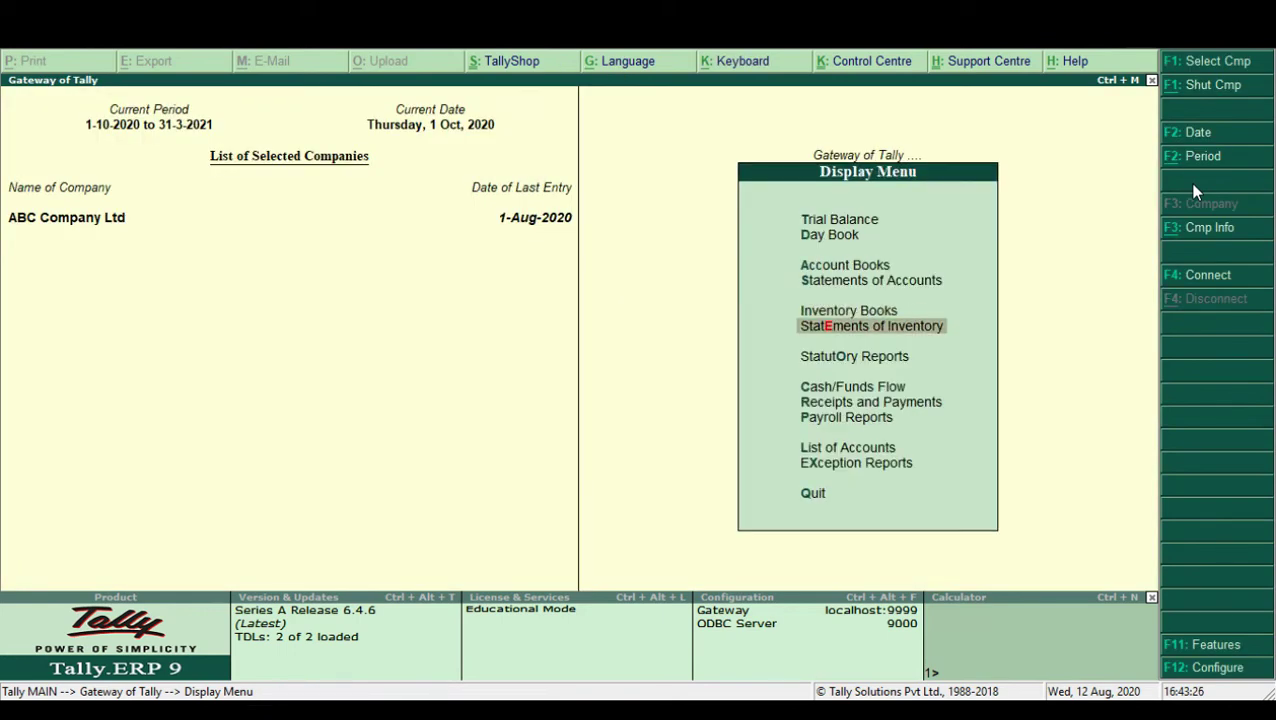
Step: View the detailed Location Summary, Defective Goods Stores through Stores II, then return
key(Return)
key(Return)
key(Return)
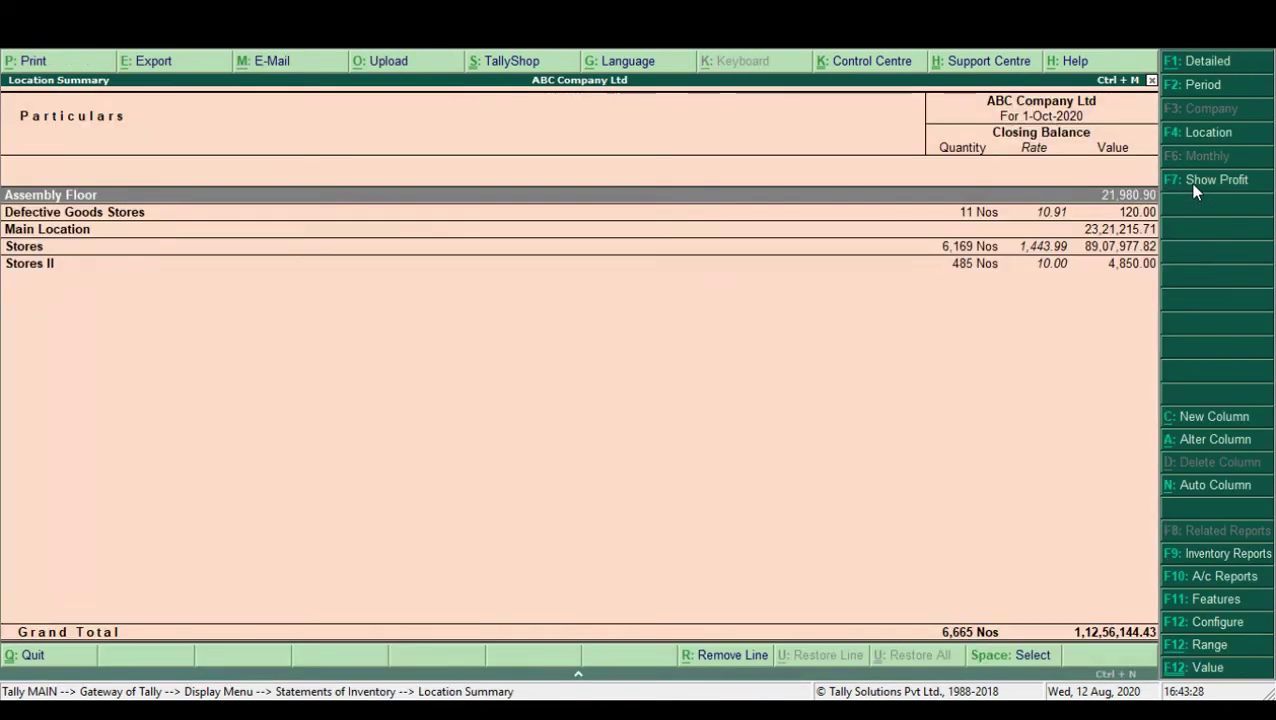
key(Down)
key(Down)
key(Down)
key(Down)
key(Up)
key(Up)
key(Up)
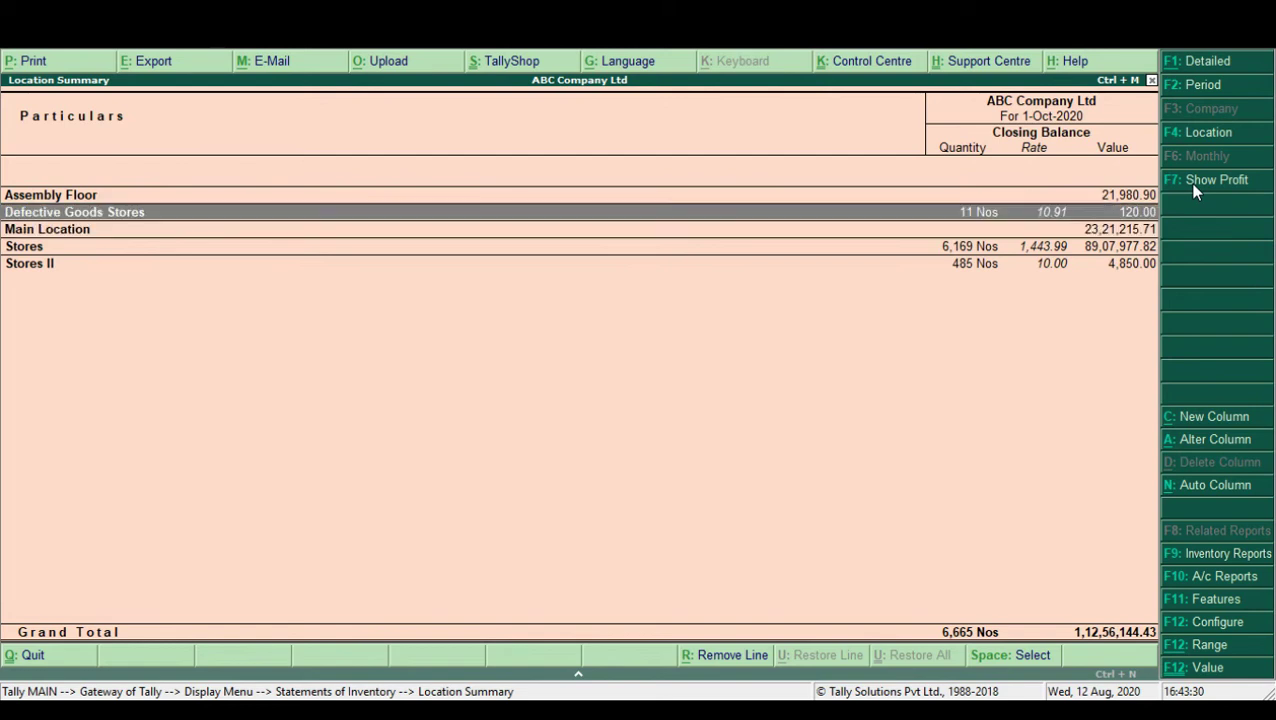
key(alt+F1)
key(Down)
key(Down)
key(Down)
key(Down)
key(Down)
key(Down)
key(Down)
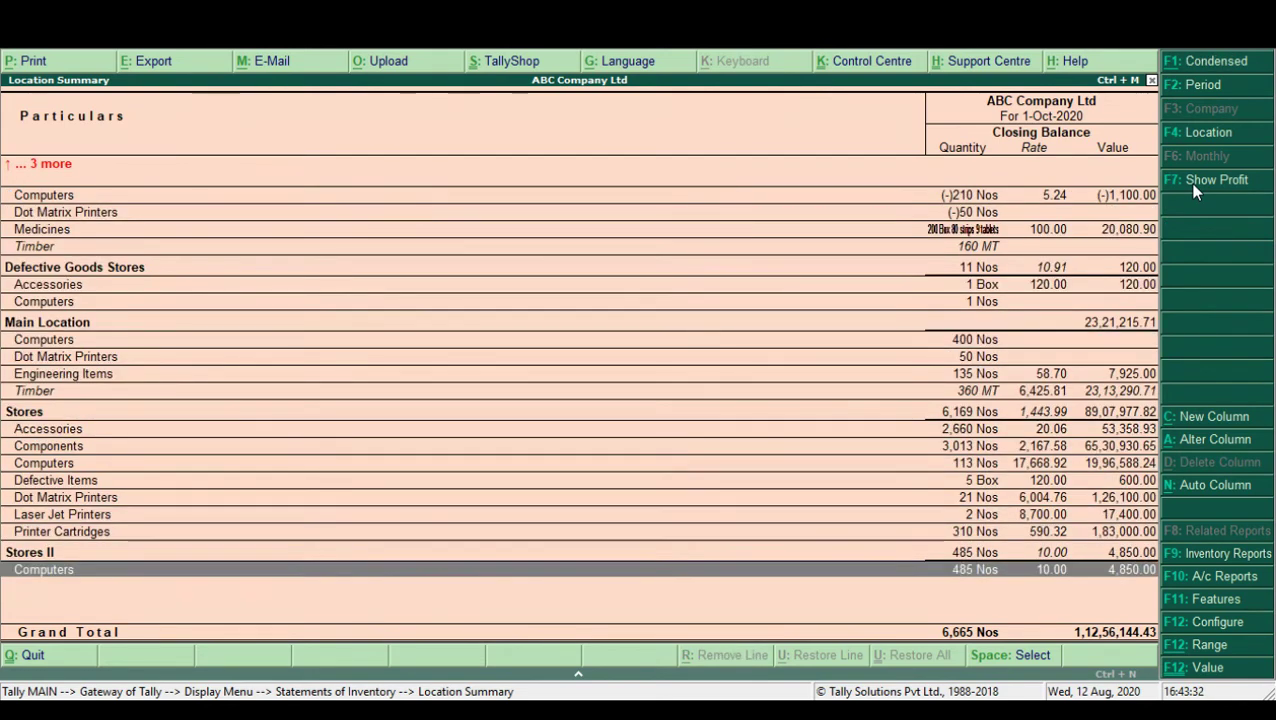
key(Escape)
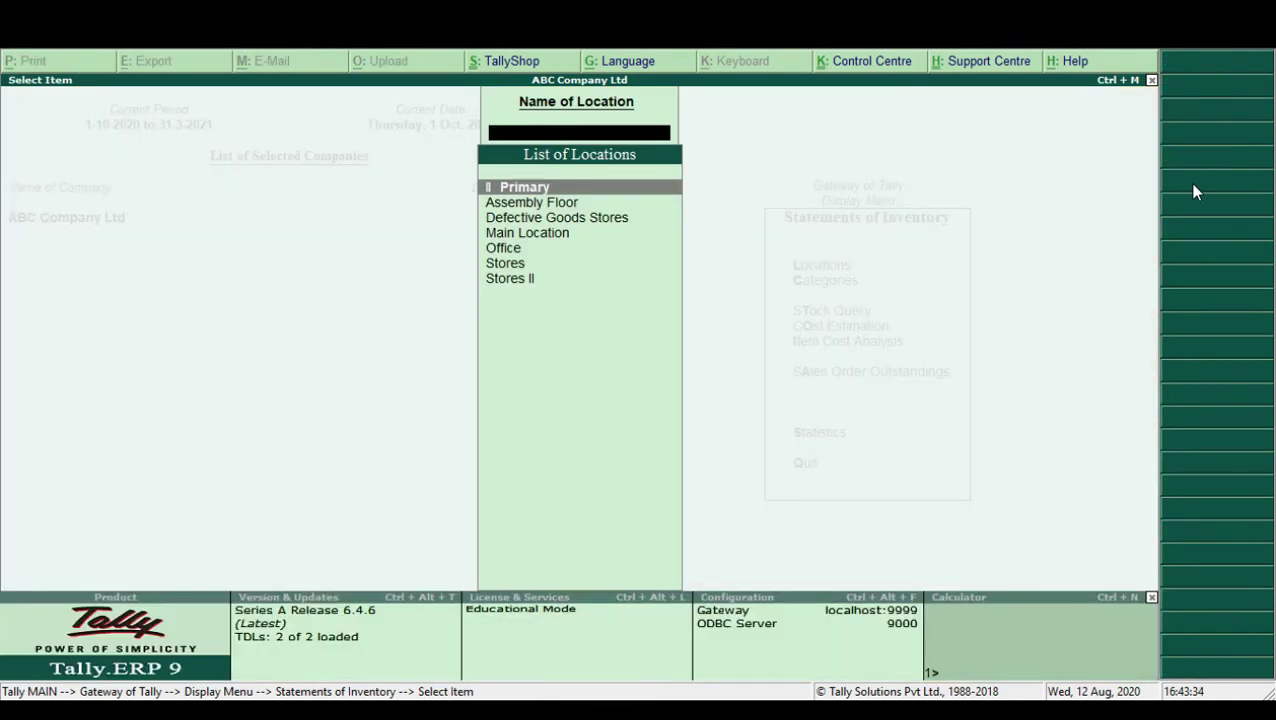
key(Escape)
key(Escape)
key(Down)
key(Down)
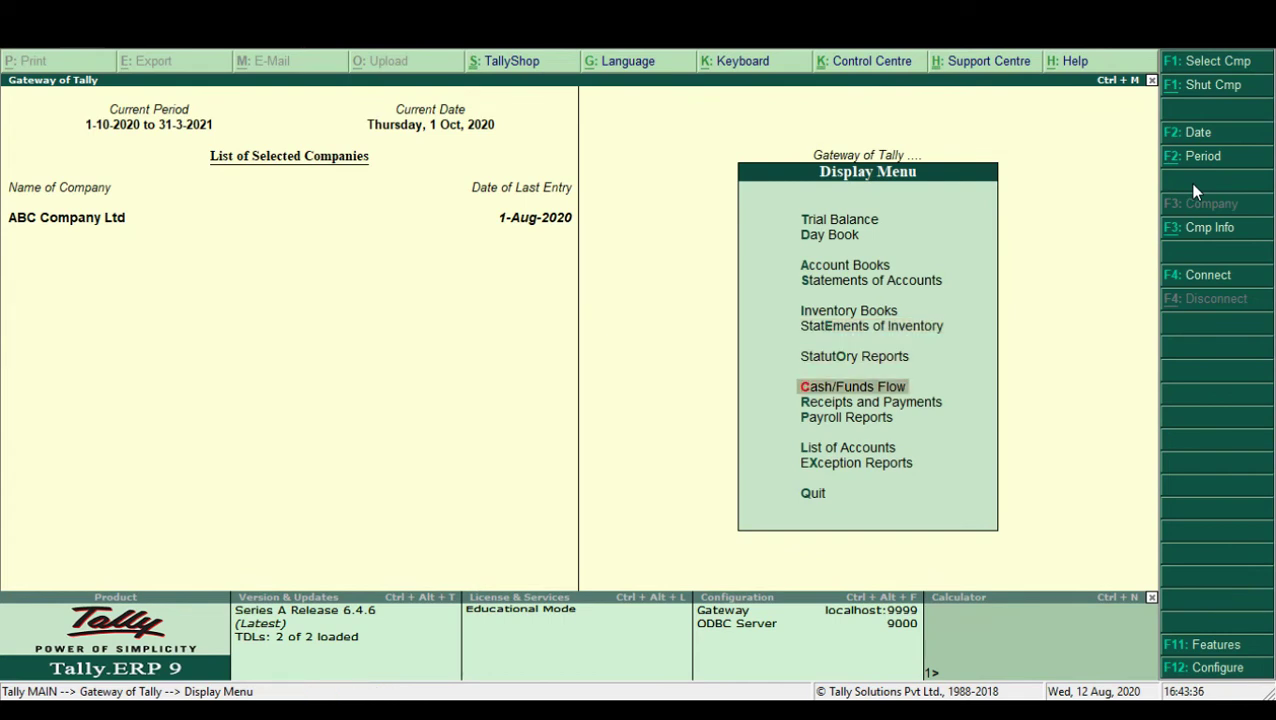
key(Down)
key(Up)
key(Return)
key(Return)
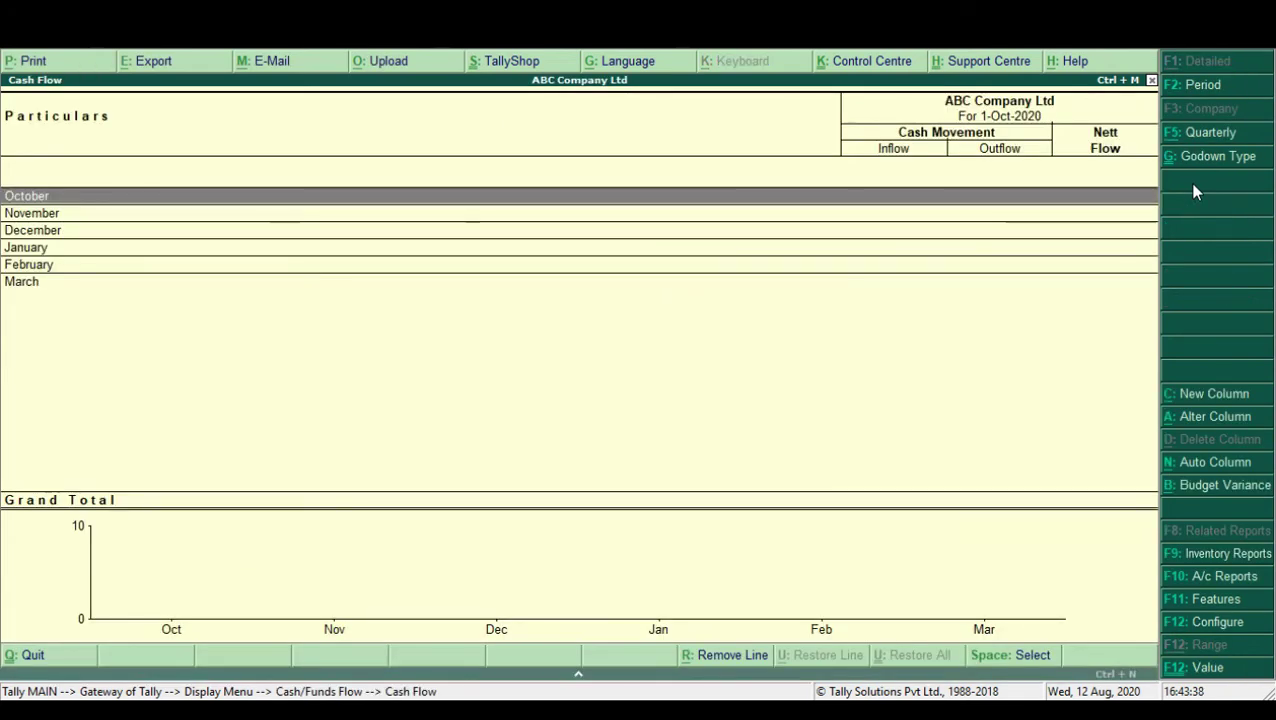
key(Escape)
key(Escape)
key(Down)
key(Return)
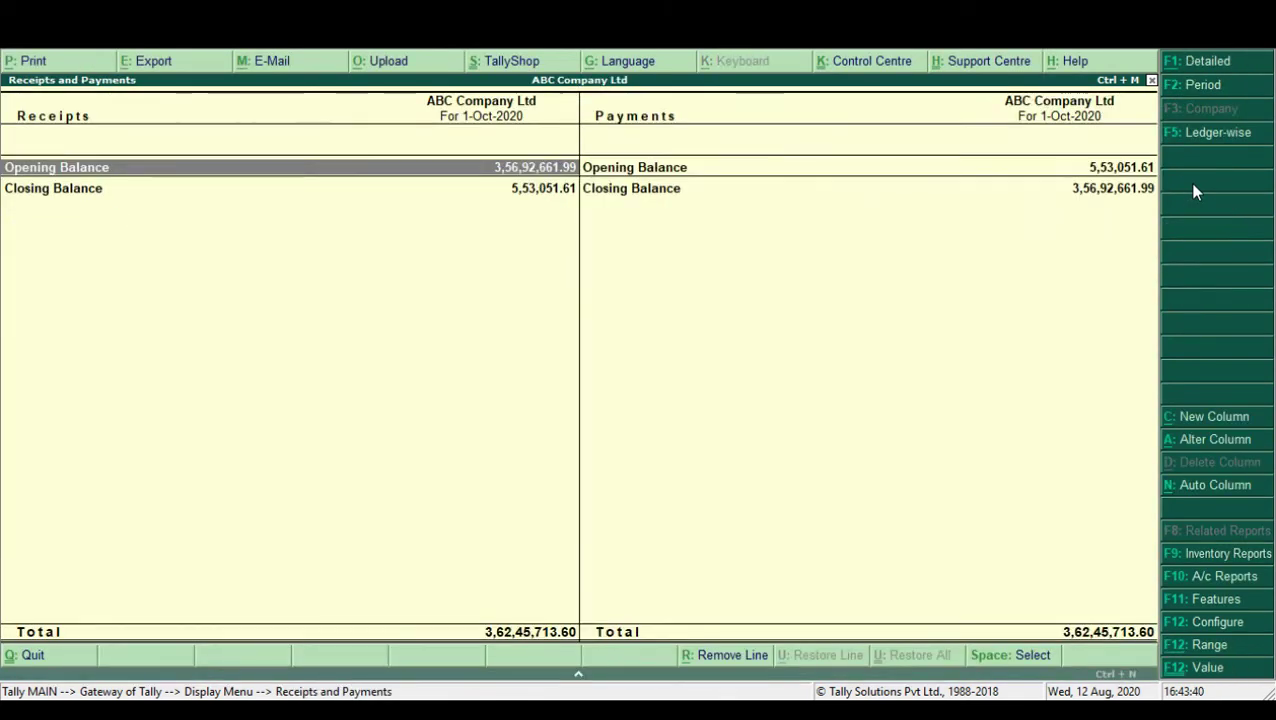
key(Escape)
key(Down)
key(Return)
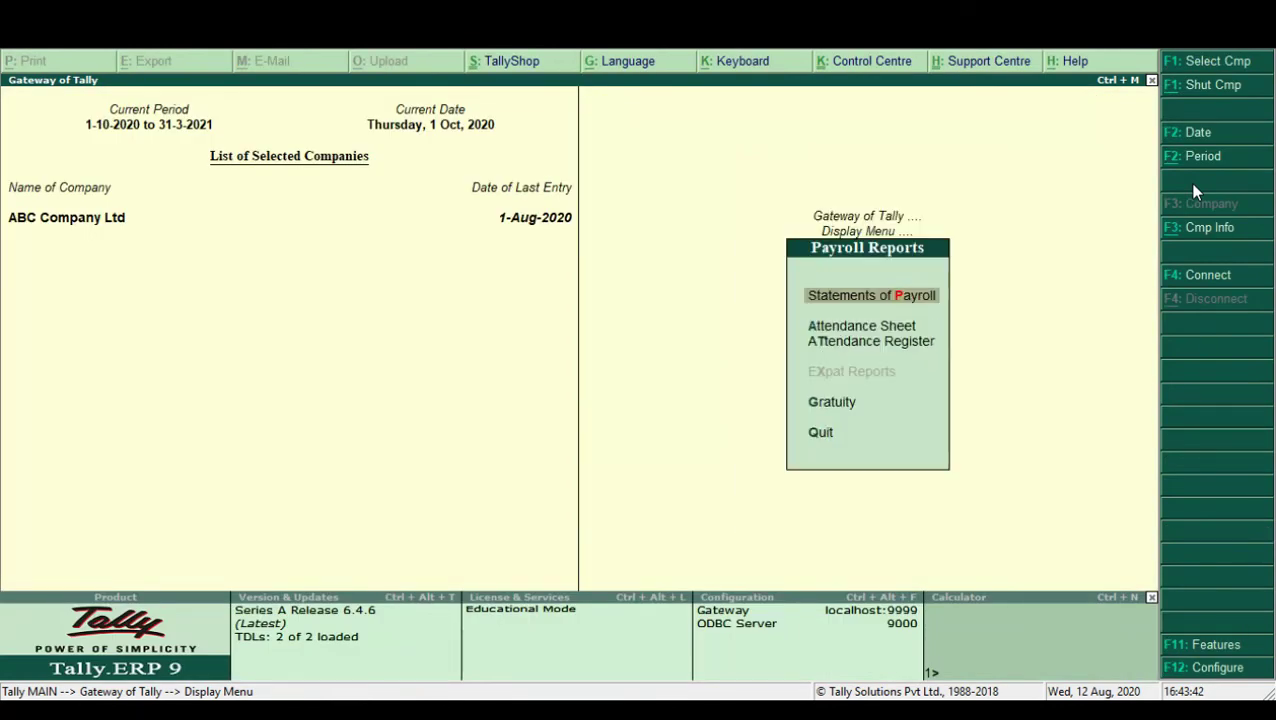
key(Return)
key(Down)
key(Down)
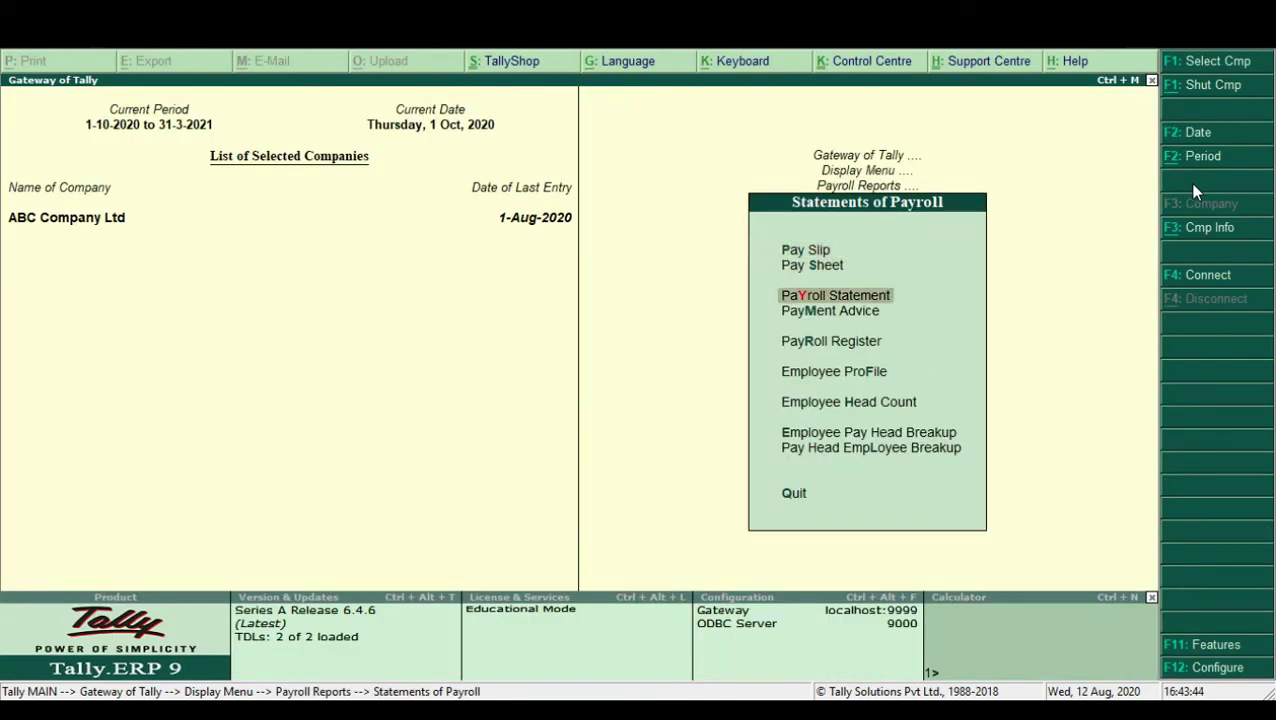
key(Return)
key(Return)
key(Escape)
key(Escape)
key(Down)
key(Down)
key(Down)
key(Down)
key(Down)
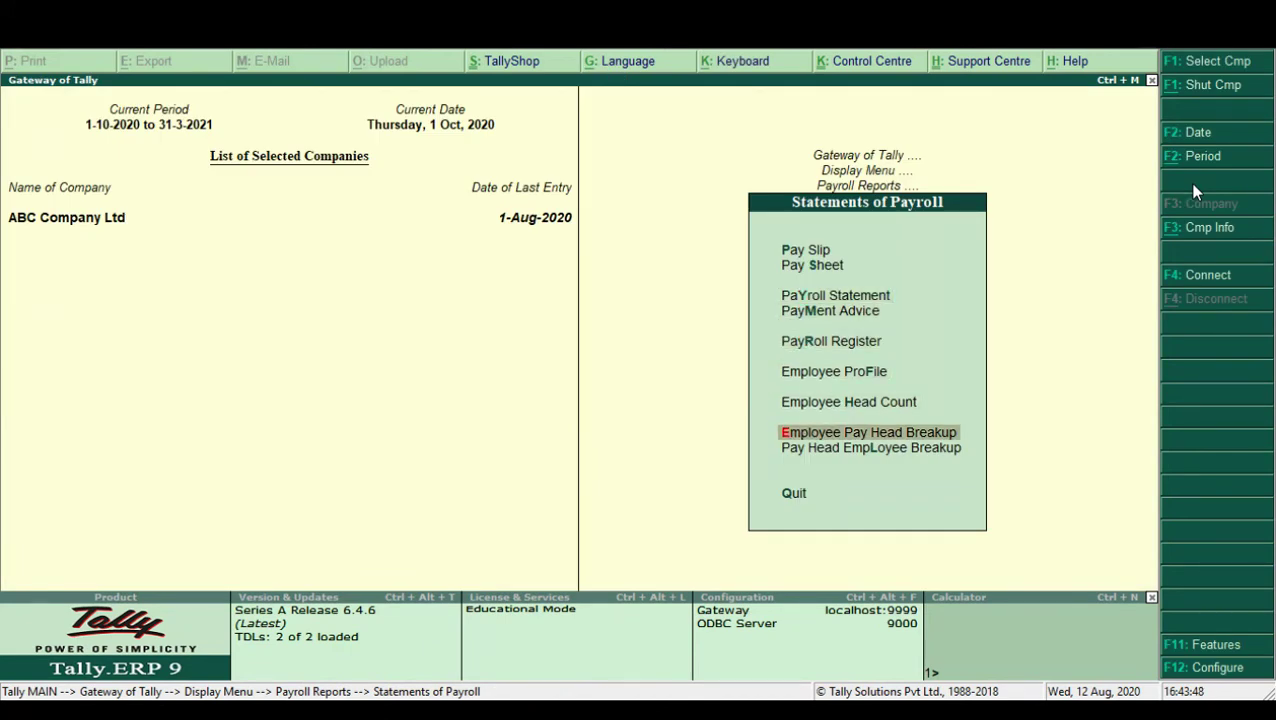
key(Escape)
key(Down)
key(Down)
key(Escape)
key(Down)
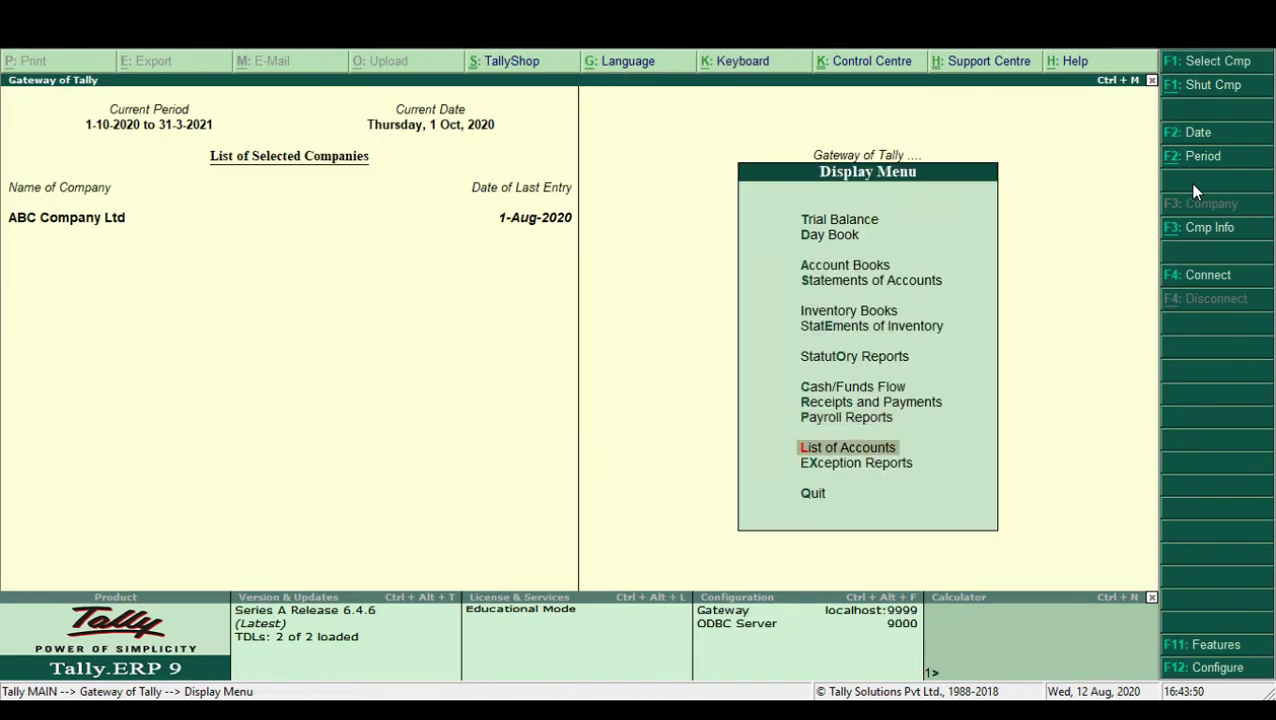
key(Down)
key(Return)
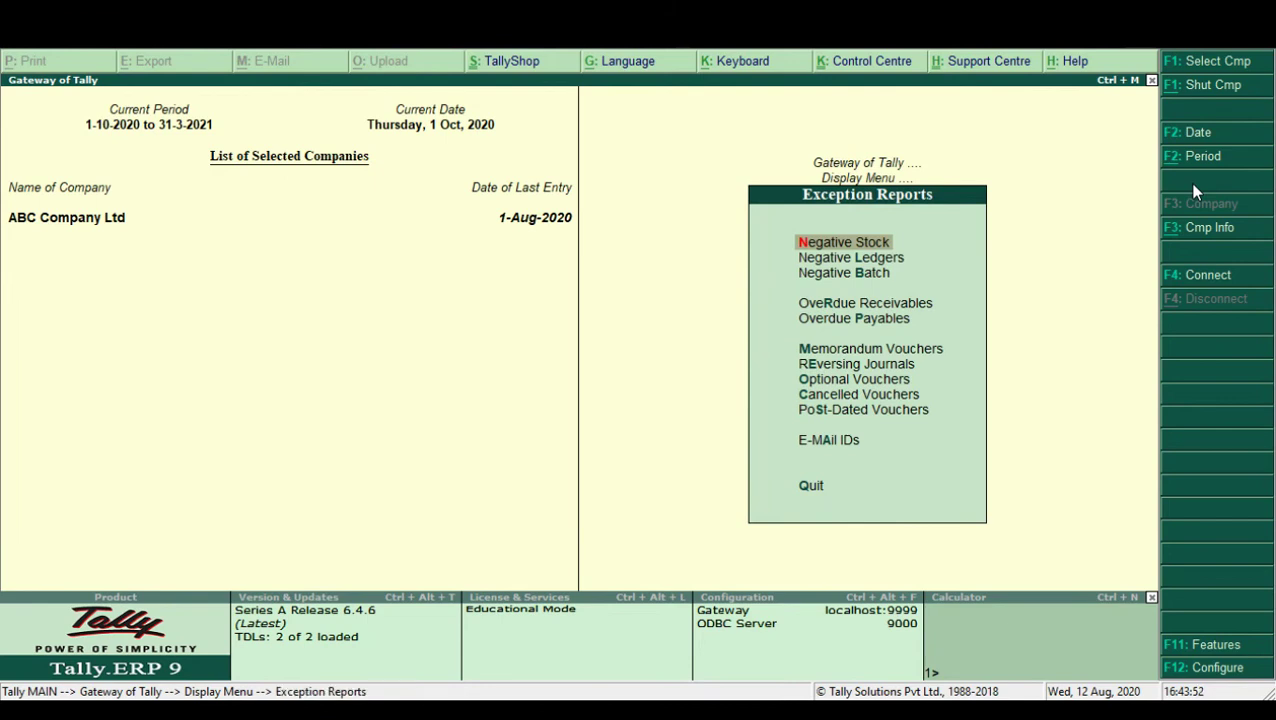
key(Down)
key(Return)
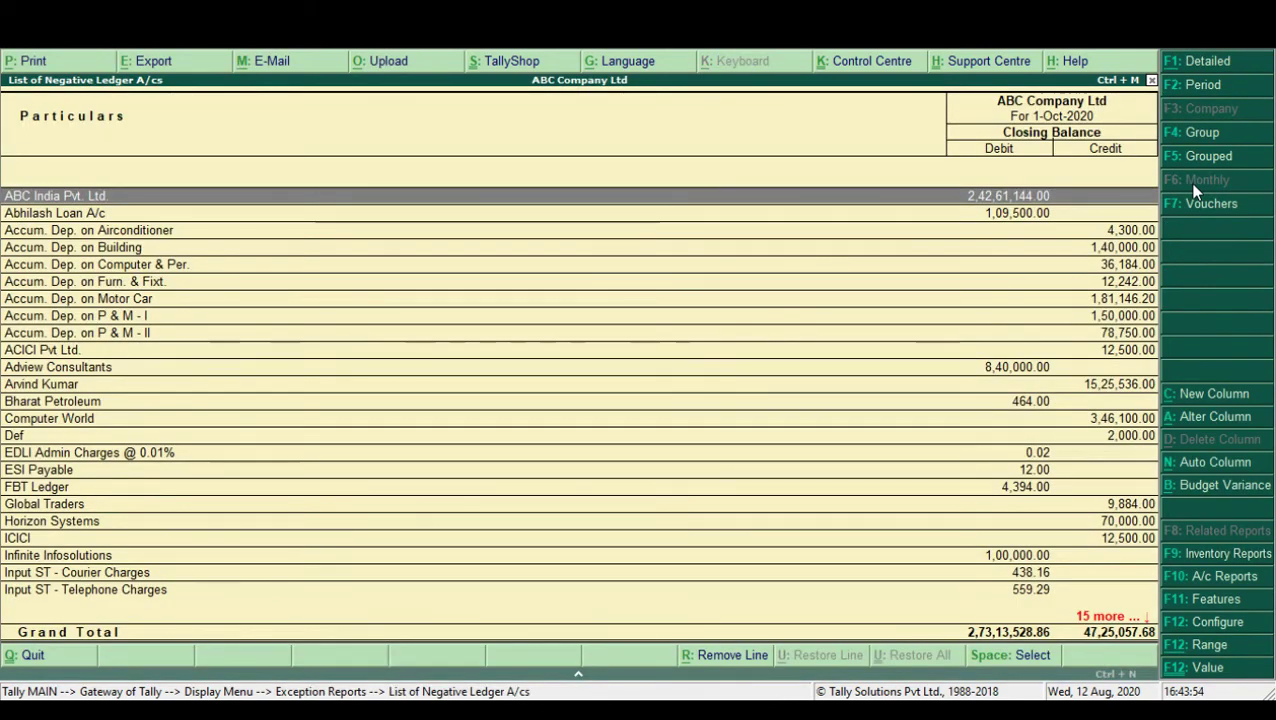
key(Escape)
key(Down)
key(Down)
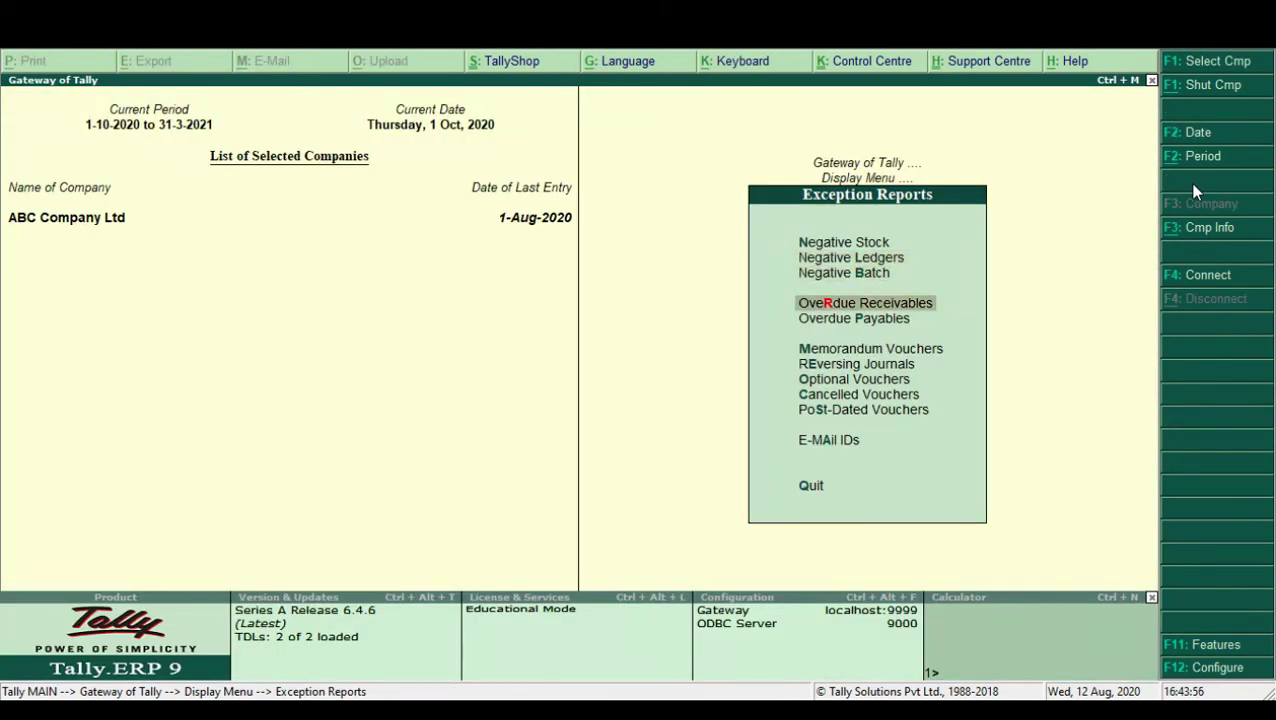
key(Down)
key(Down)
key(Down)
key(Down)
key(Return)
key(Escape)
key(Up)
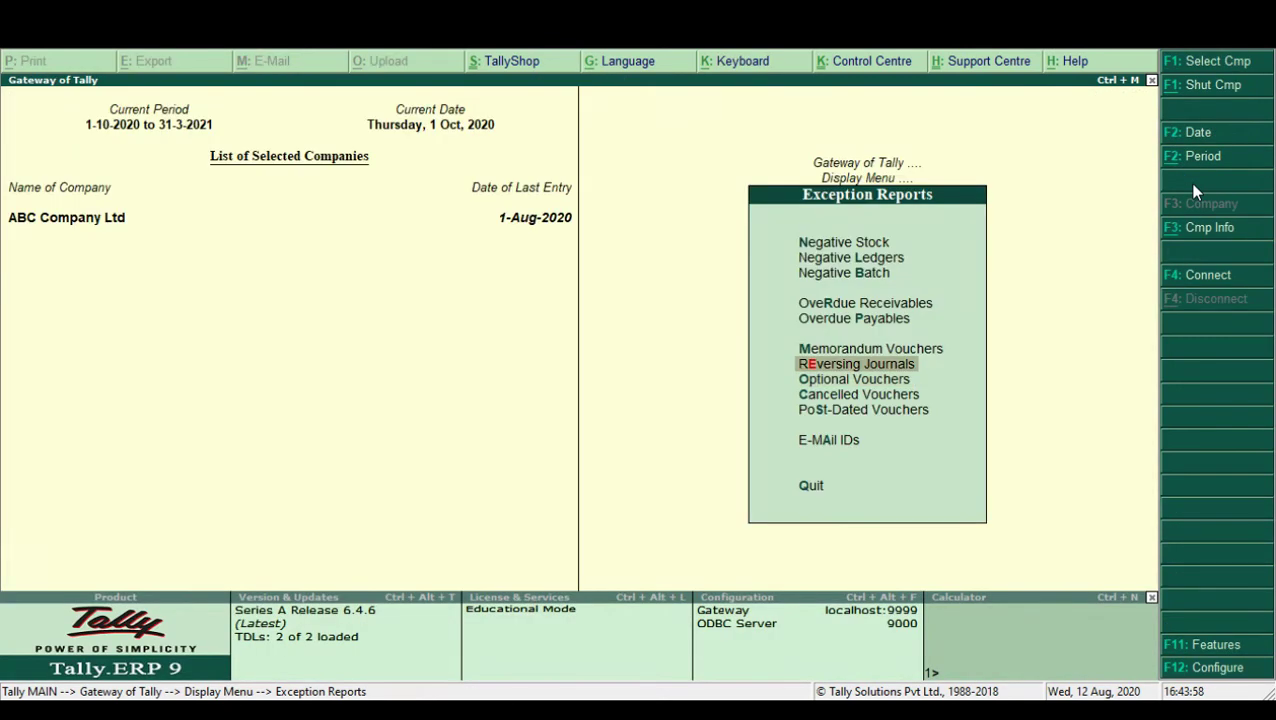
key(Return)
key(Escape)
key(Down)
key(Down)
key(Down)
key(Return)
key(Escape)
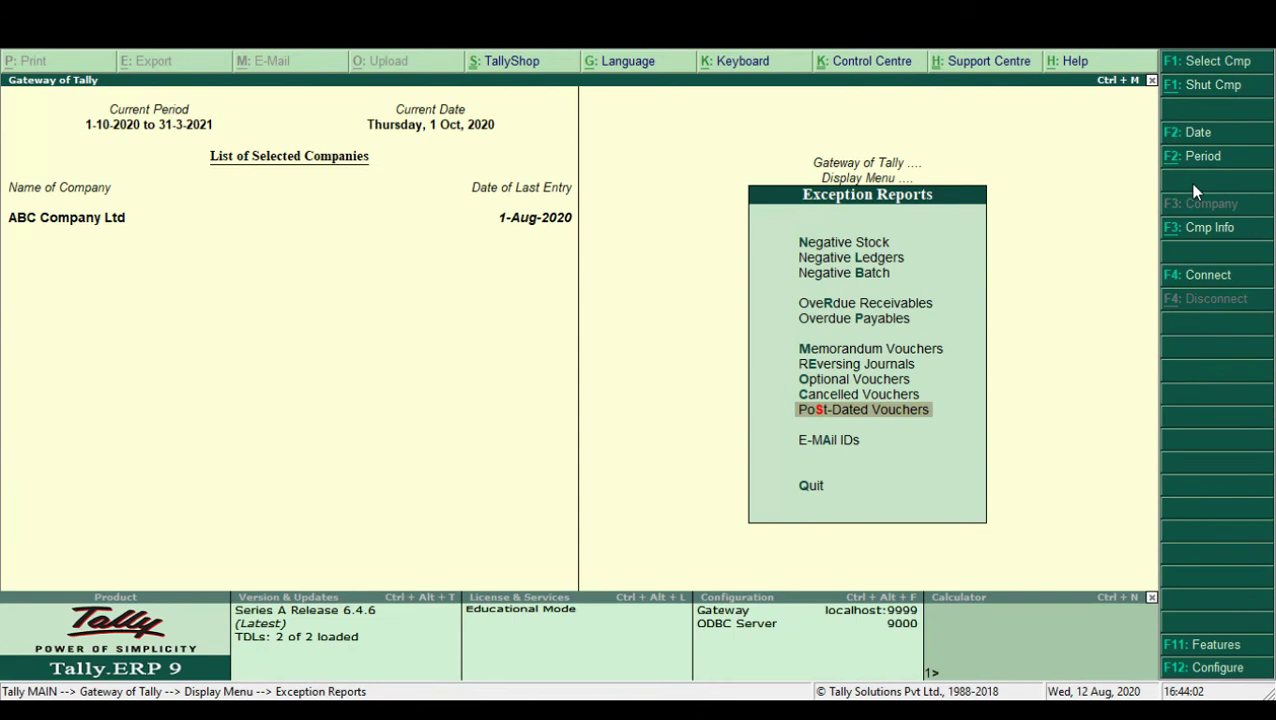
key(Up)
key(Down)
key(Down)
key(Return)
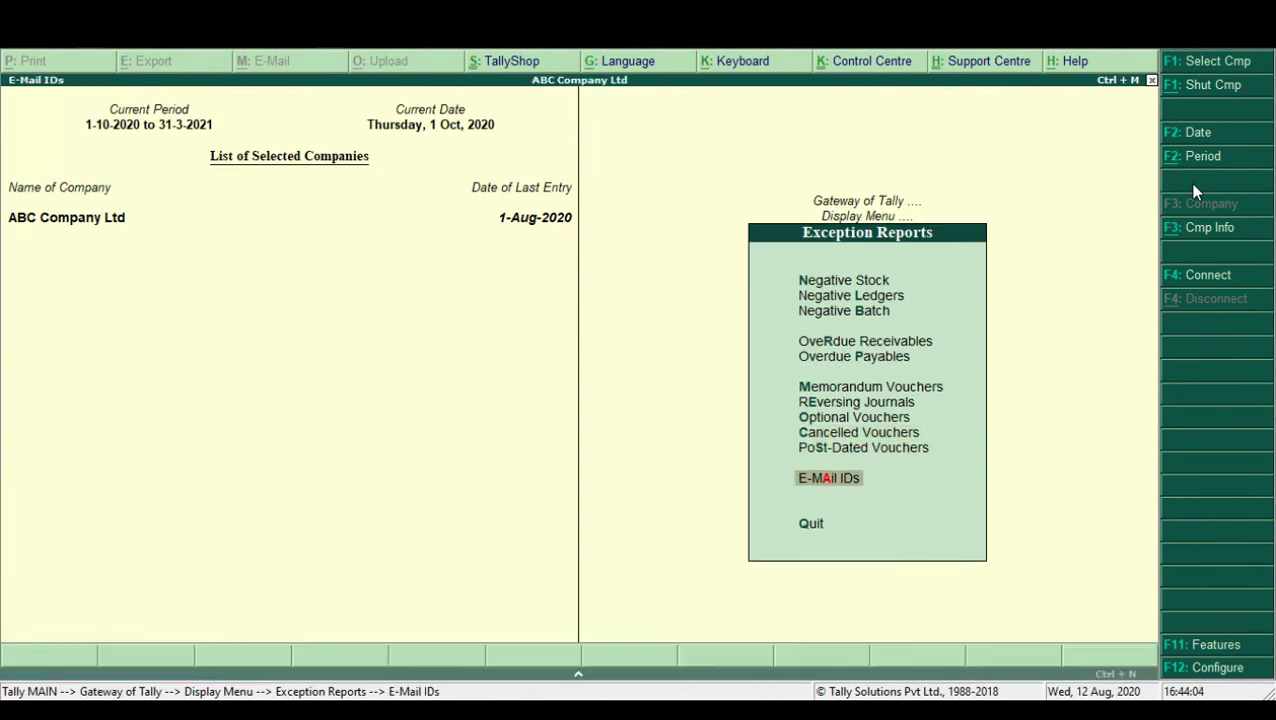
key(Escape)
key(Escape)
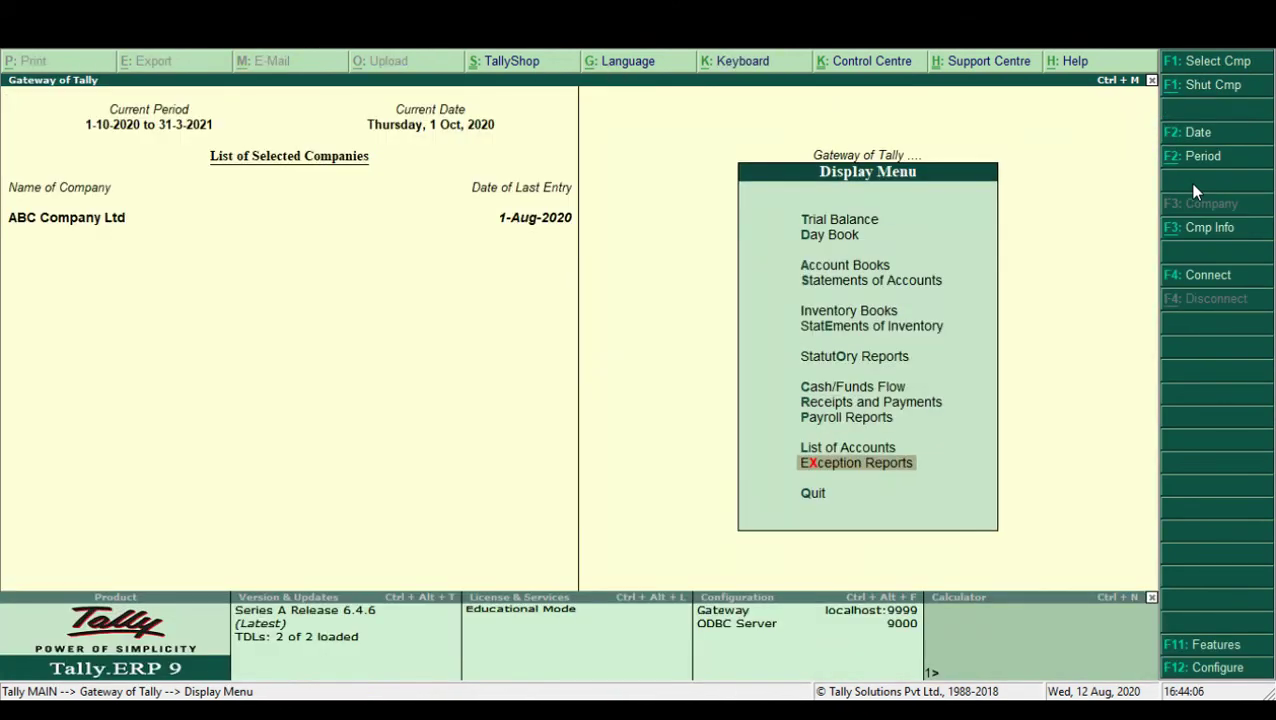
Step: Show the Day Book for the period 1-1-2010 to 1-10-2020
key(Up)
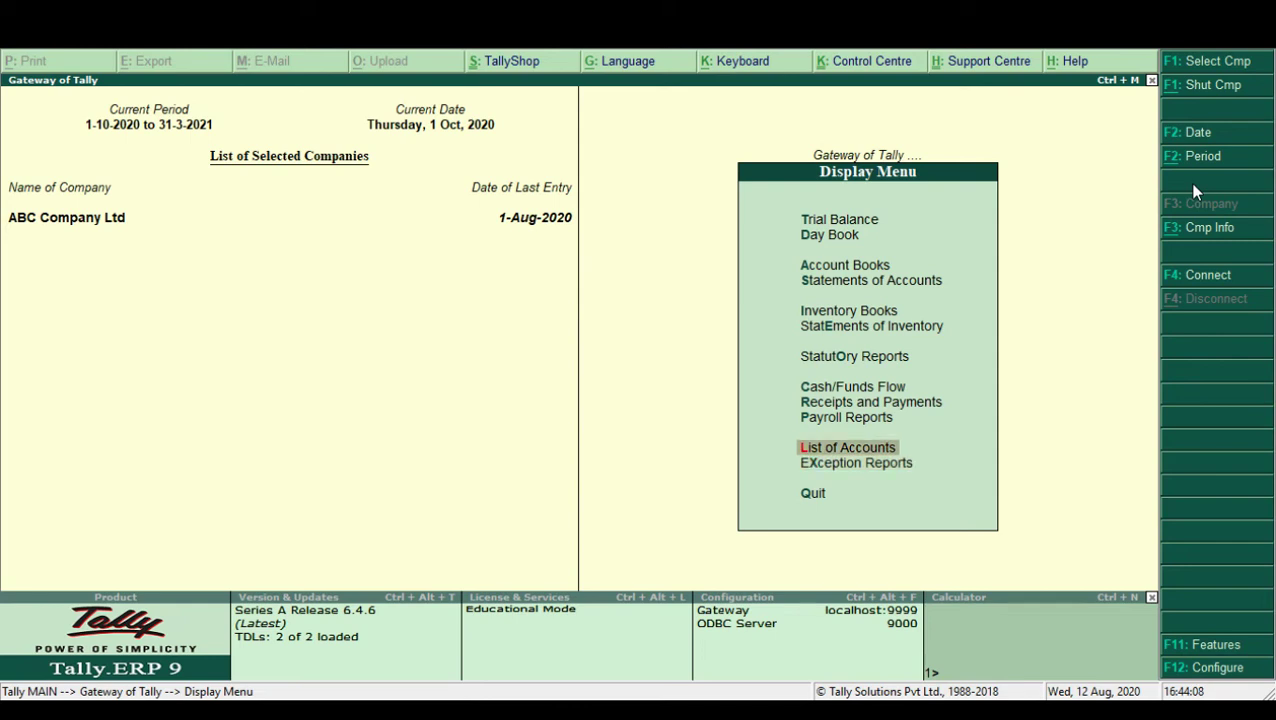
key(Up)
key(Up)
key(Up)
key(Up)
key(Up)
key(Up)
key(Up)
key(Up)
key(Up)
key(Return)
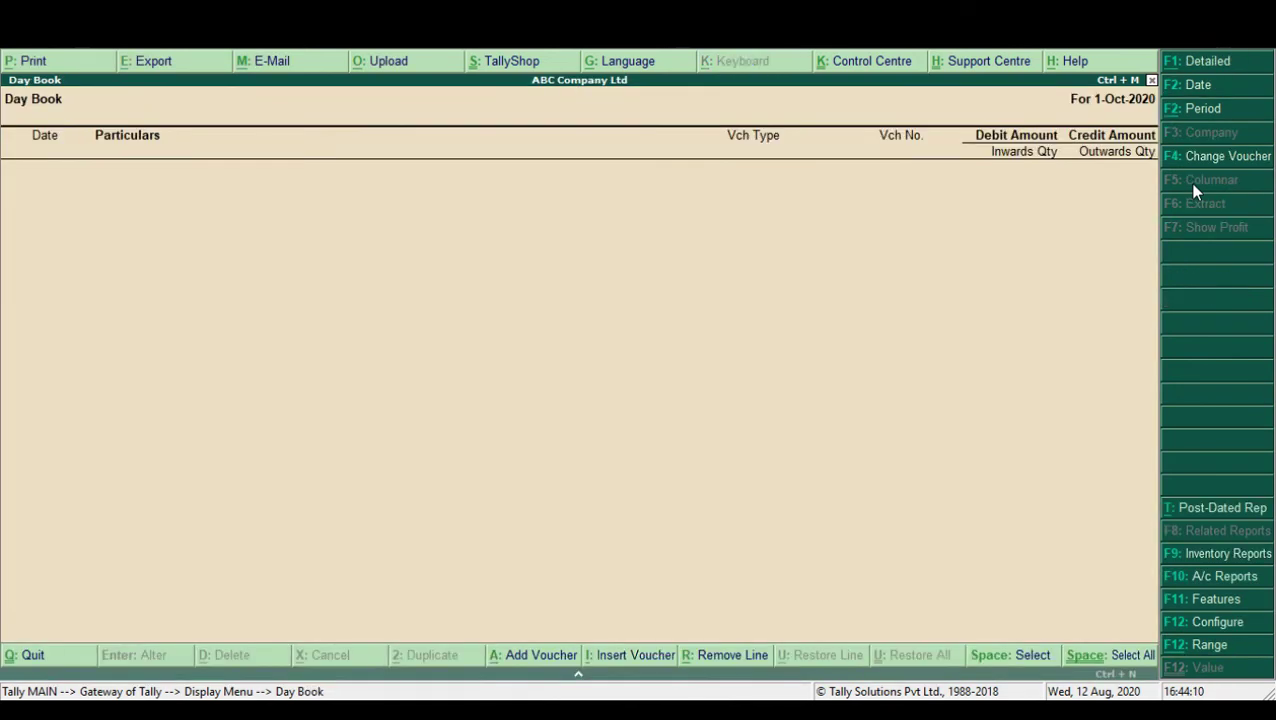
key(alt+F2)
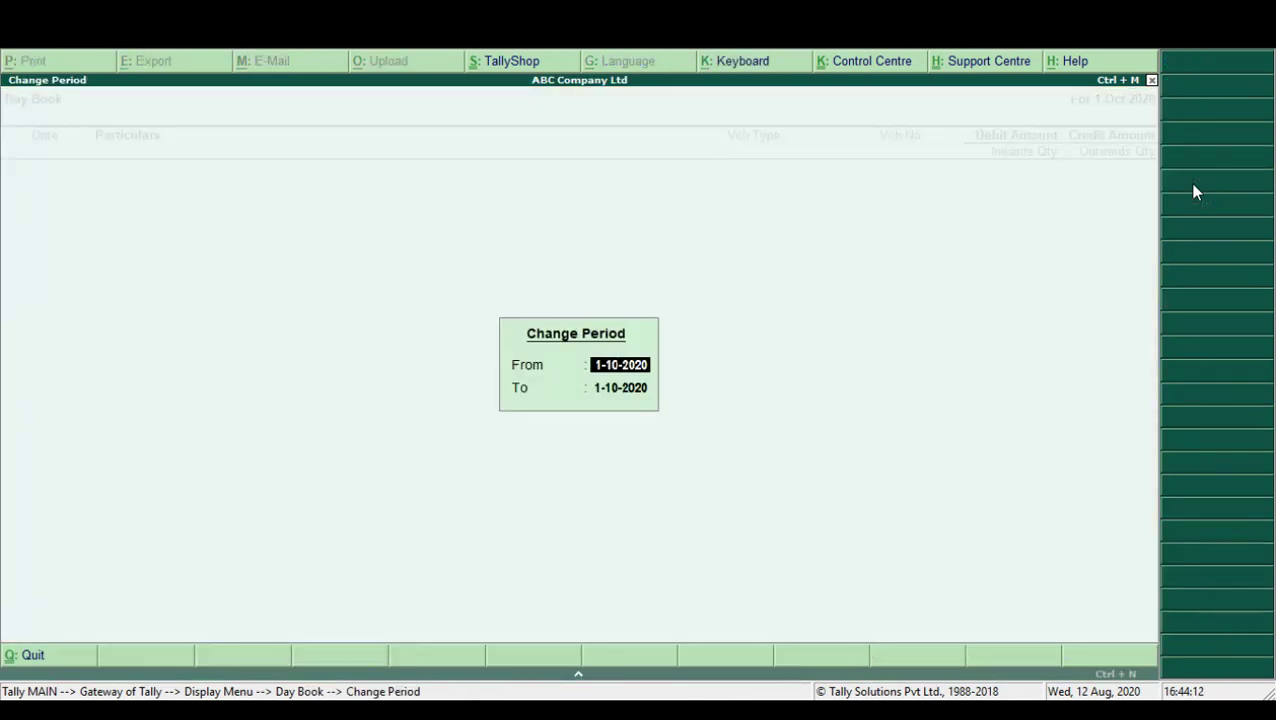
text(1-2)
text(0)
key(Return)
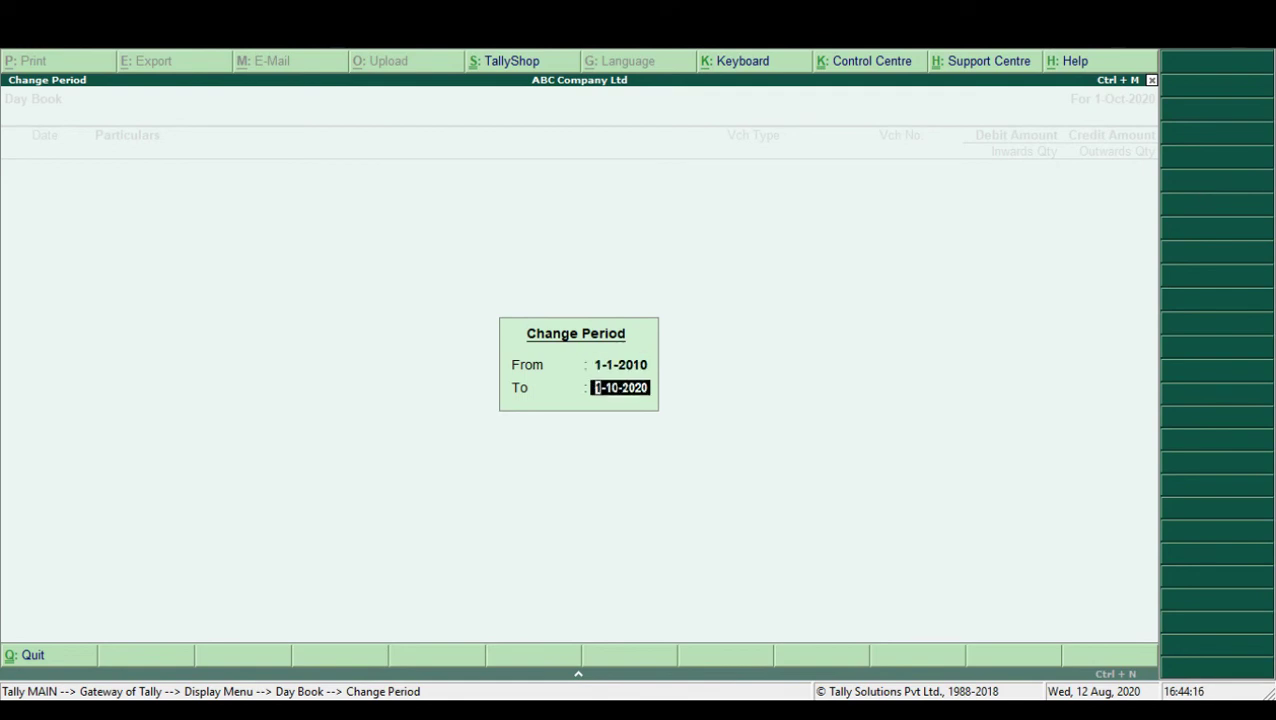
key(Return)
Step: Scroll down through the Day Book vouchers into February, then close it
key(Down)
key(Down)
key(Down)
key(Down)
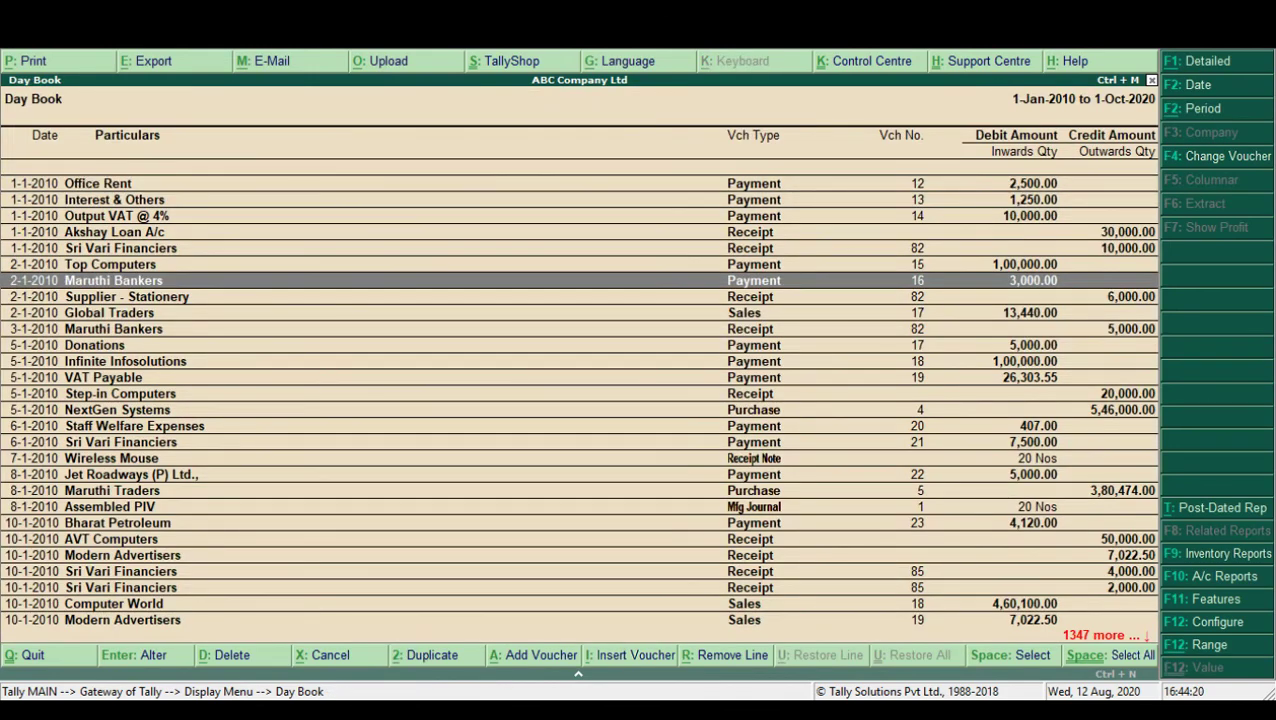
key(Down)
key(Down)
key(Down)
key(Down)
key(Down)
key(Down)
key(Down)
key(Down)
key(Down)
key(Down)
key(Down)
key(Down)
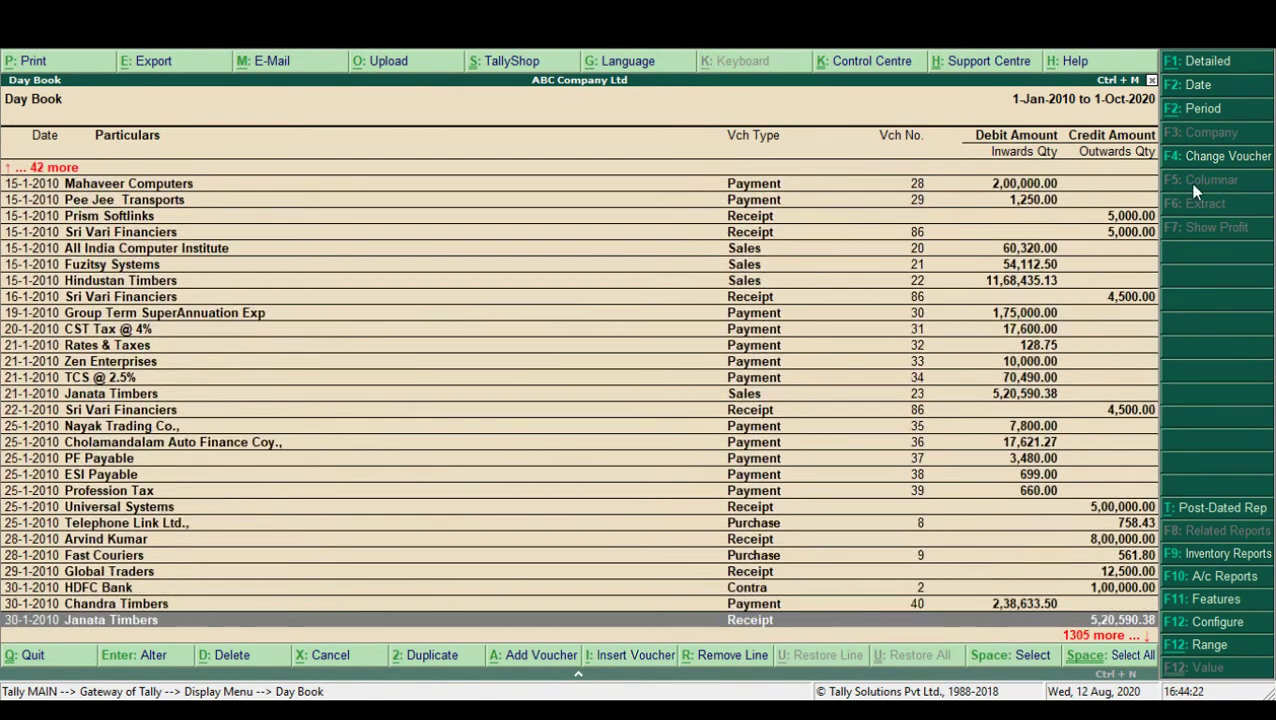
key(Down)
key(Down)
key(Down)
key(Down)
key(Down)
key(Down)
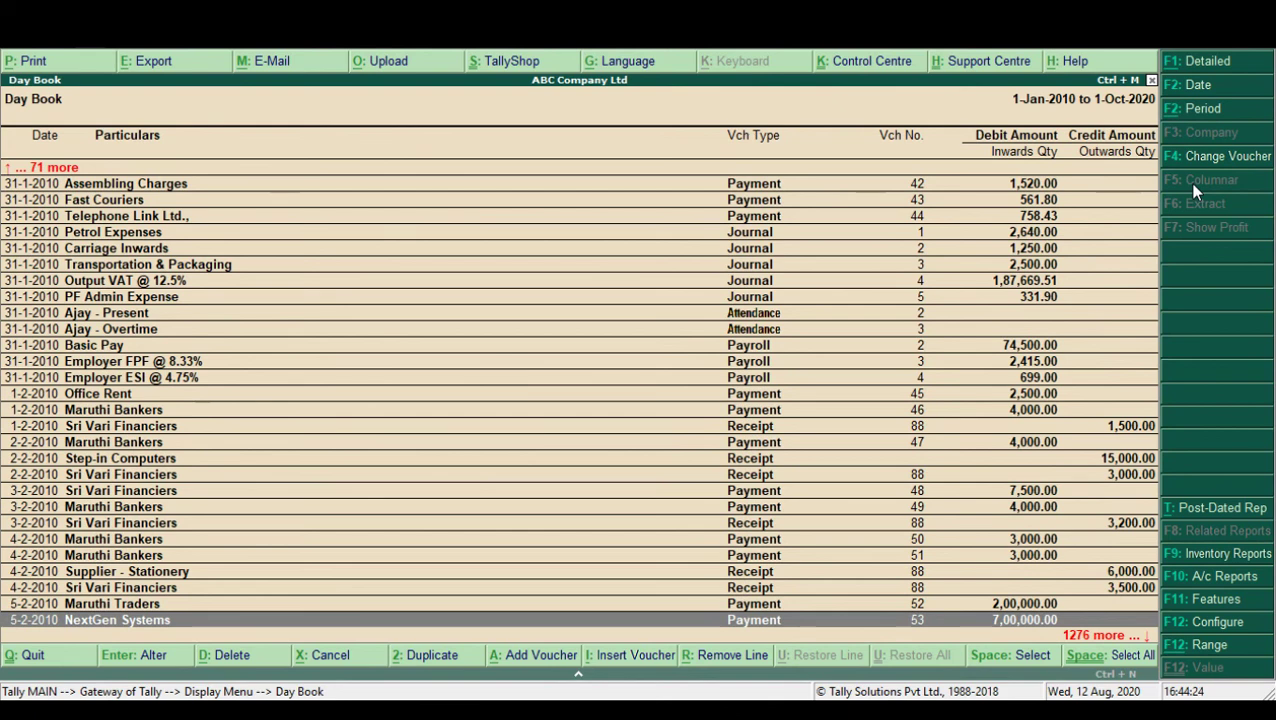
key(Down)
key(Down)
Step: Return to the Gateway of Tally and display the Contact US message
key(Down)
key(Down)
key(Down)
key(Down)
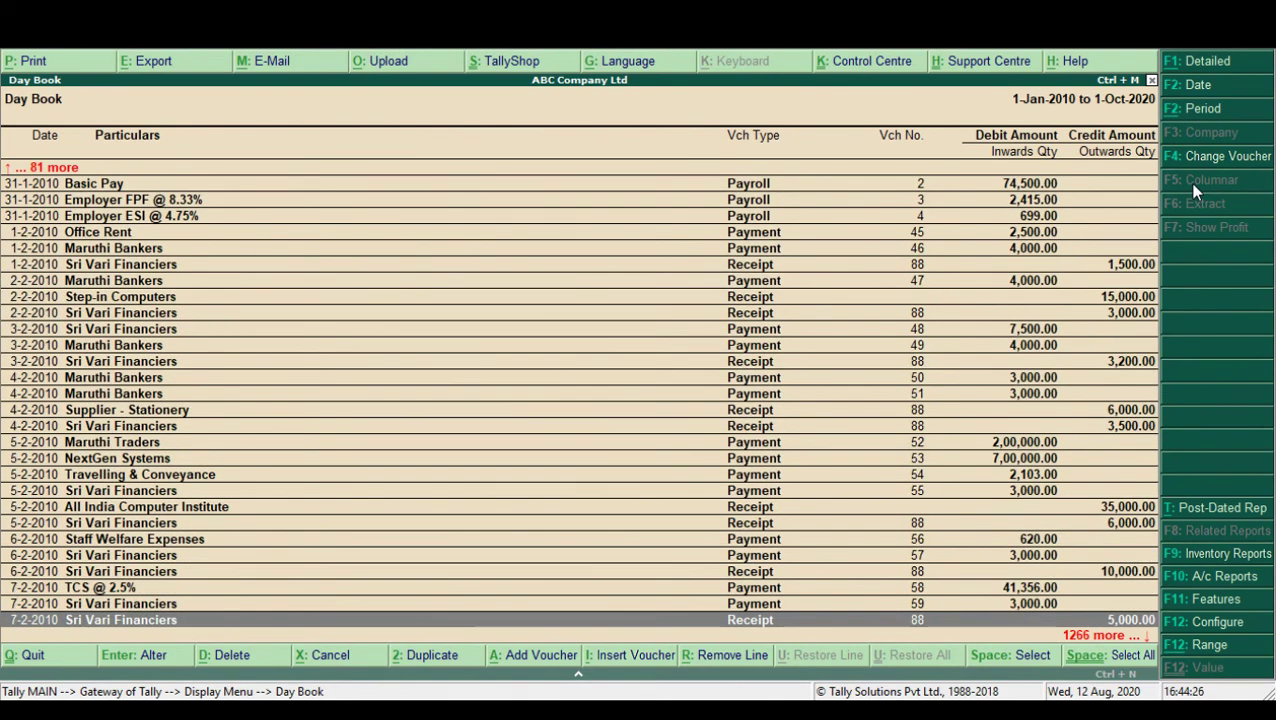
key(Escape)
key(Down)
key(Escape)
key(Down)
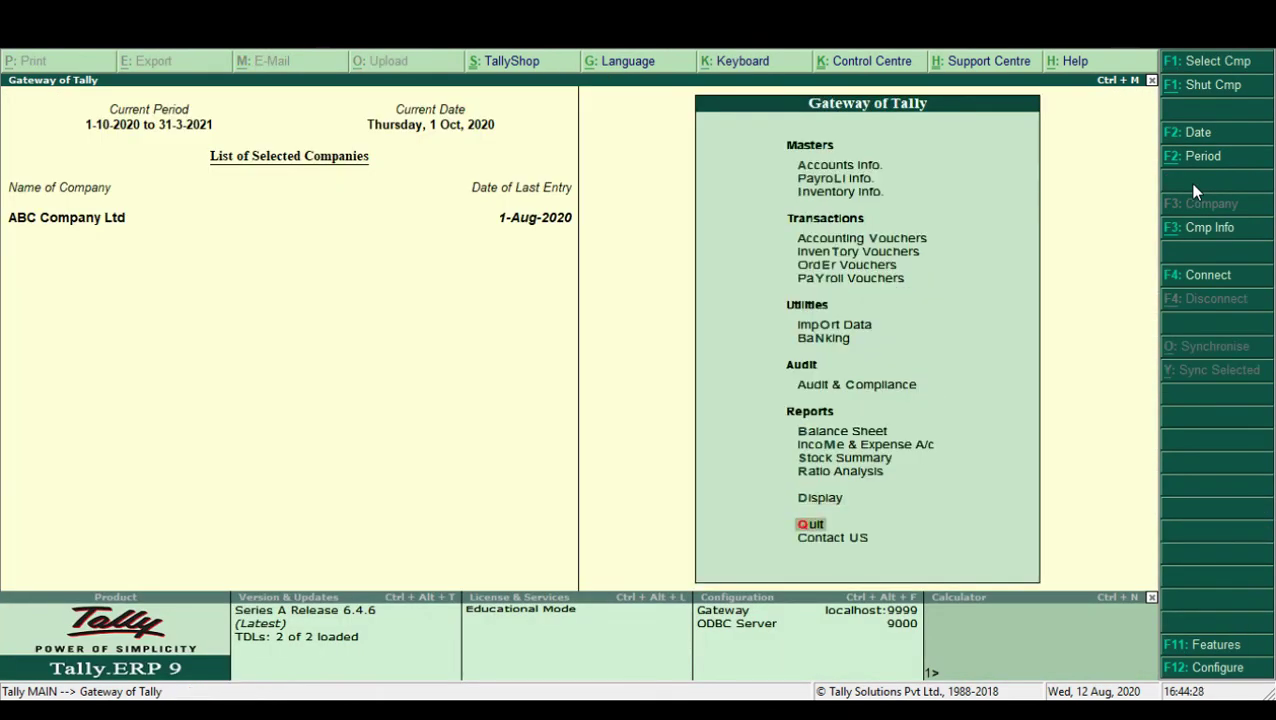
key(Down)
key(Return)
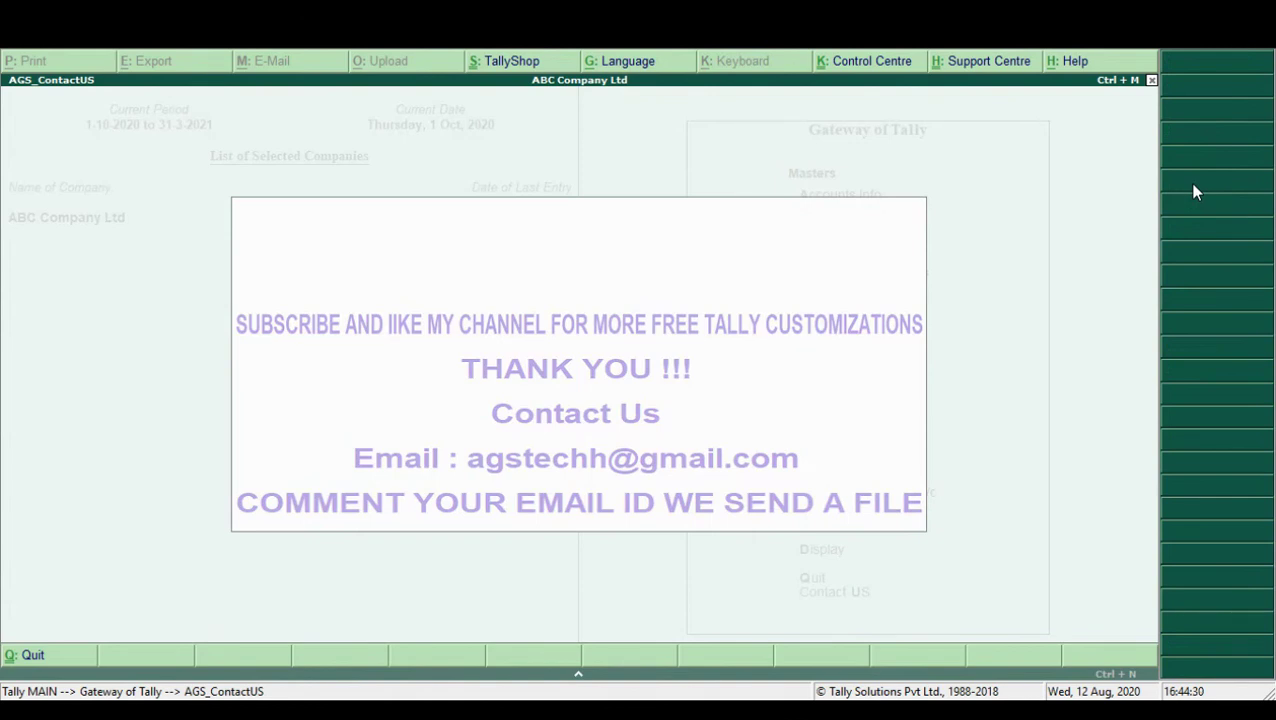